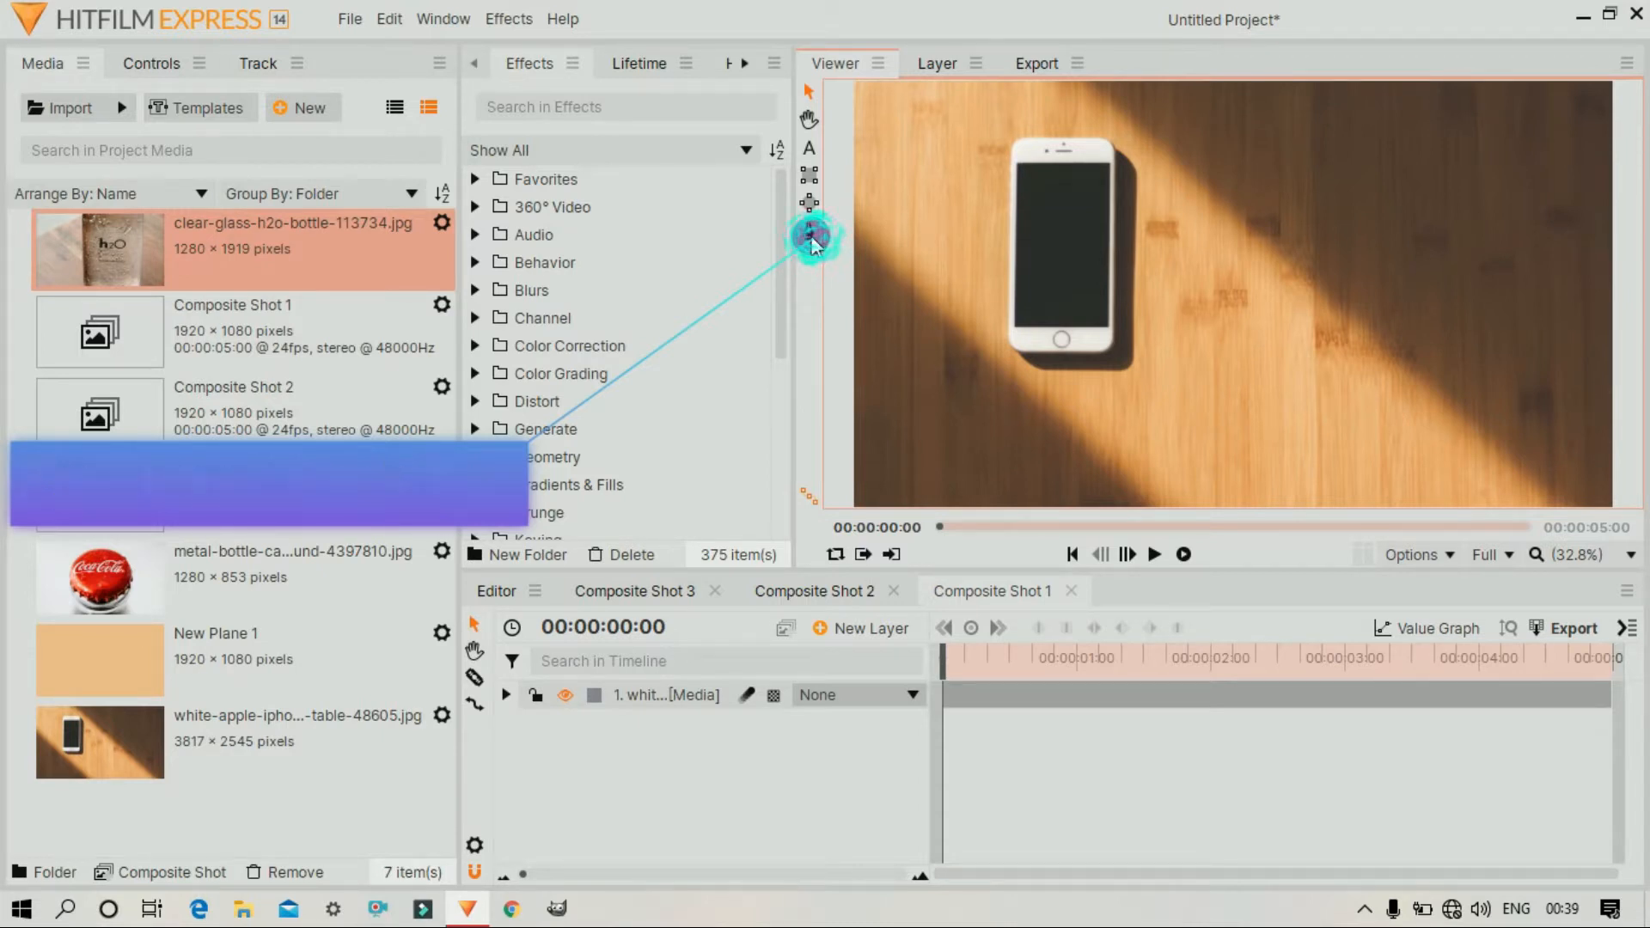
Draw a rectangular mask around the phone in the wooden-table photo and adjust its edges to the phone's outline
left_click(811, 238)
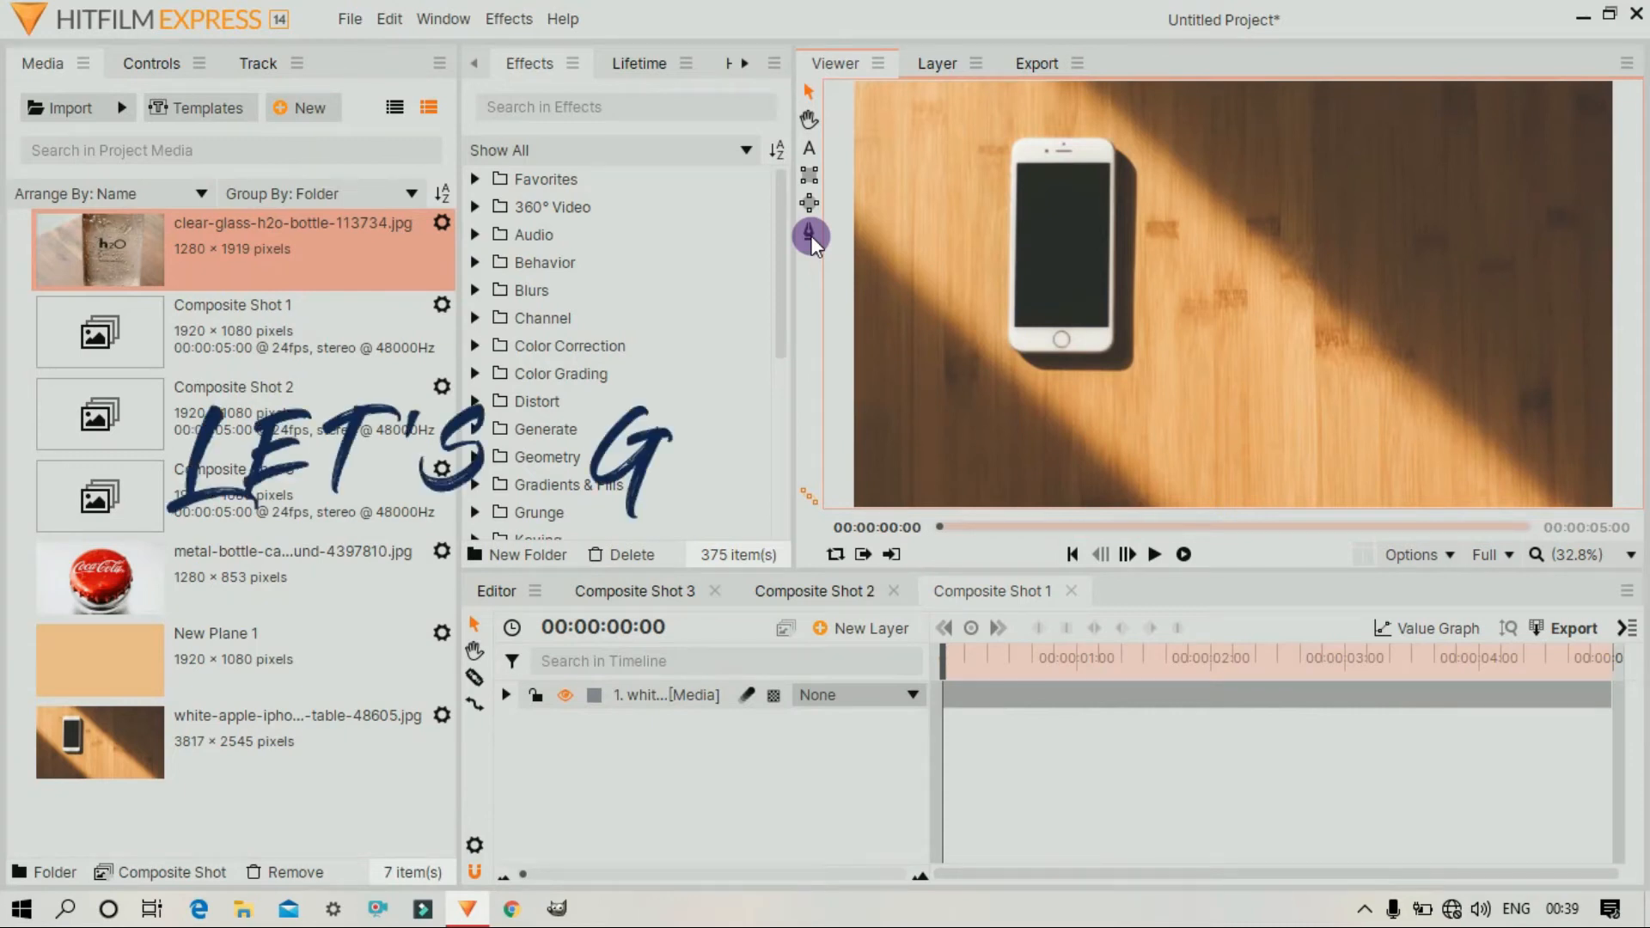
left_click(805, 181)
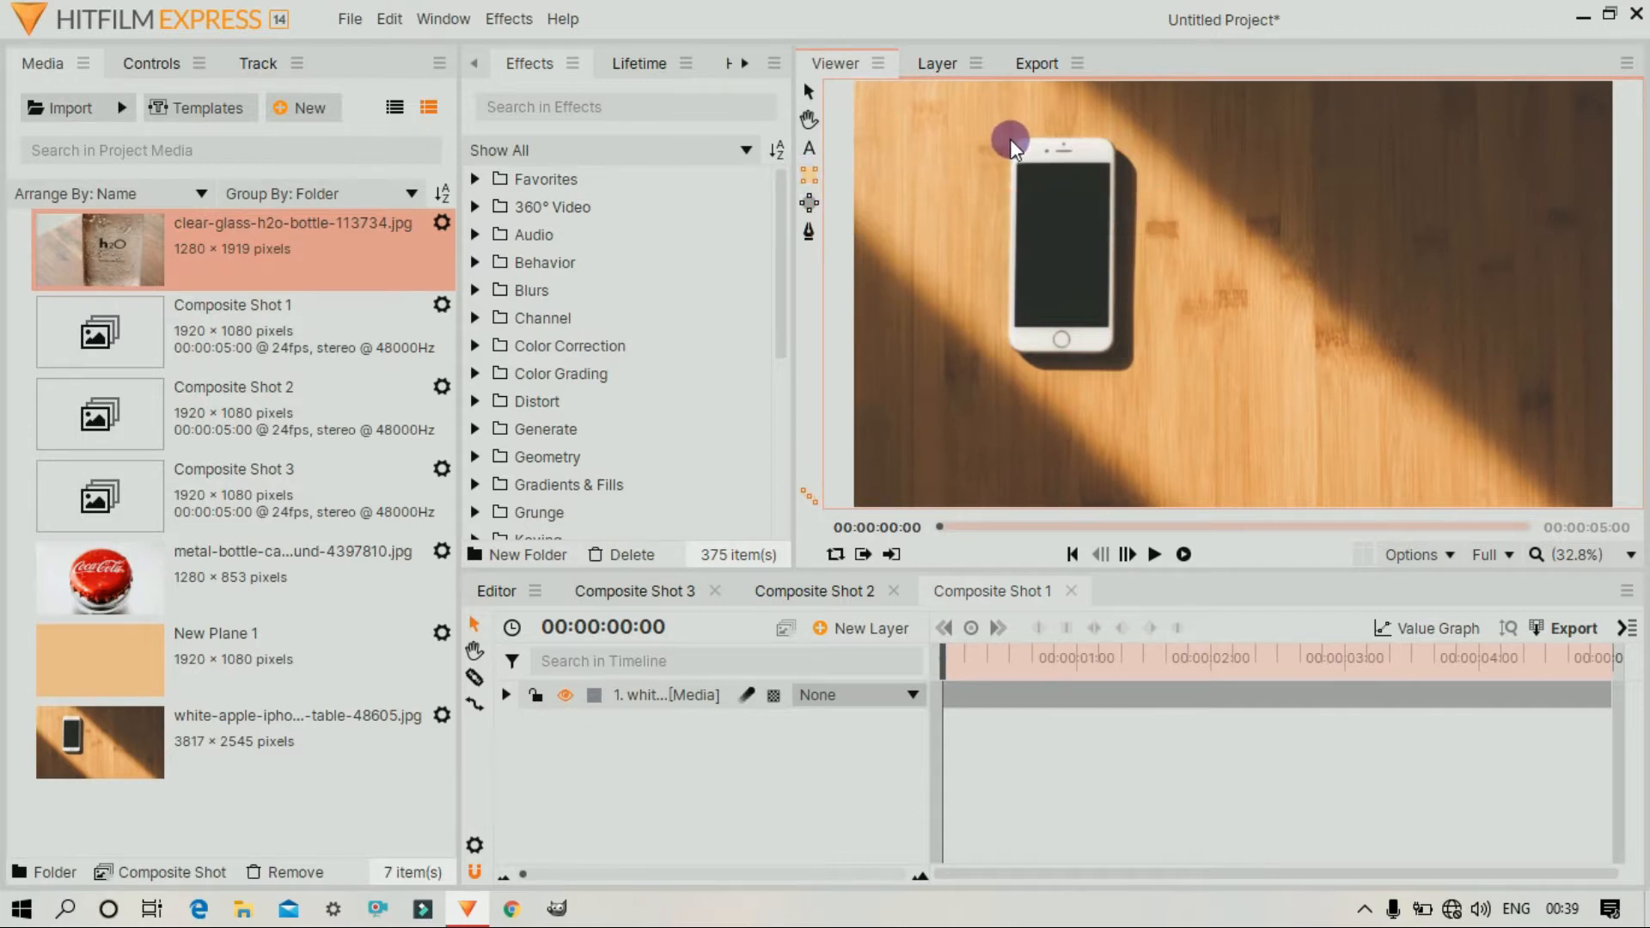
left_click_drag(1014, 146, 1114, 353)
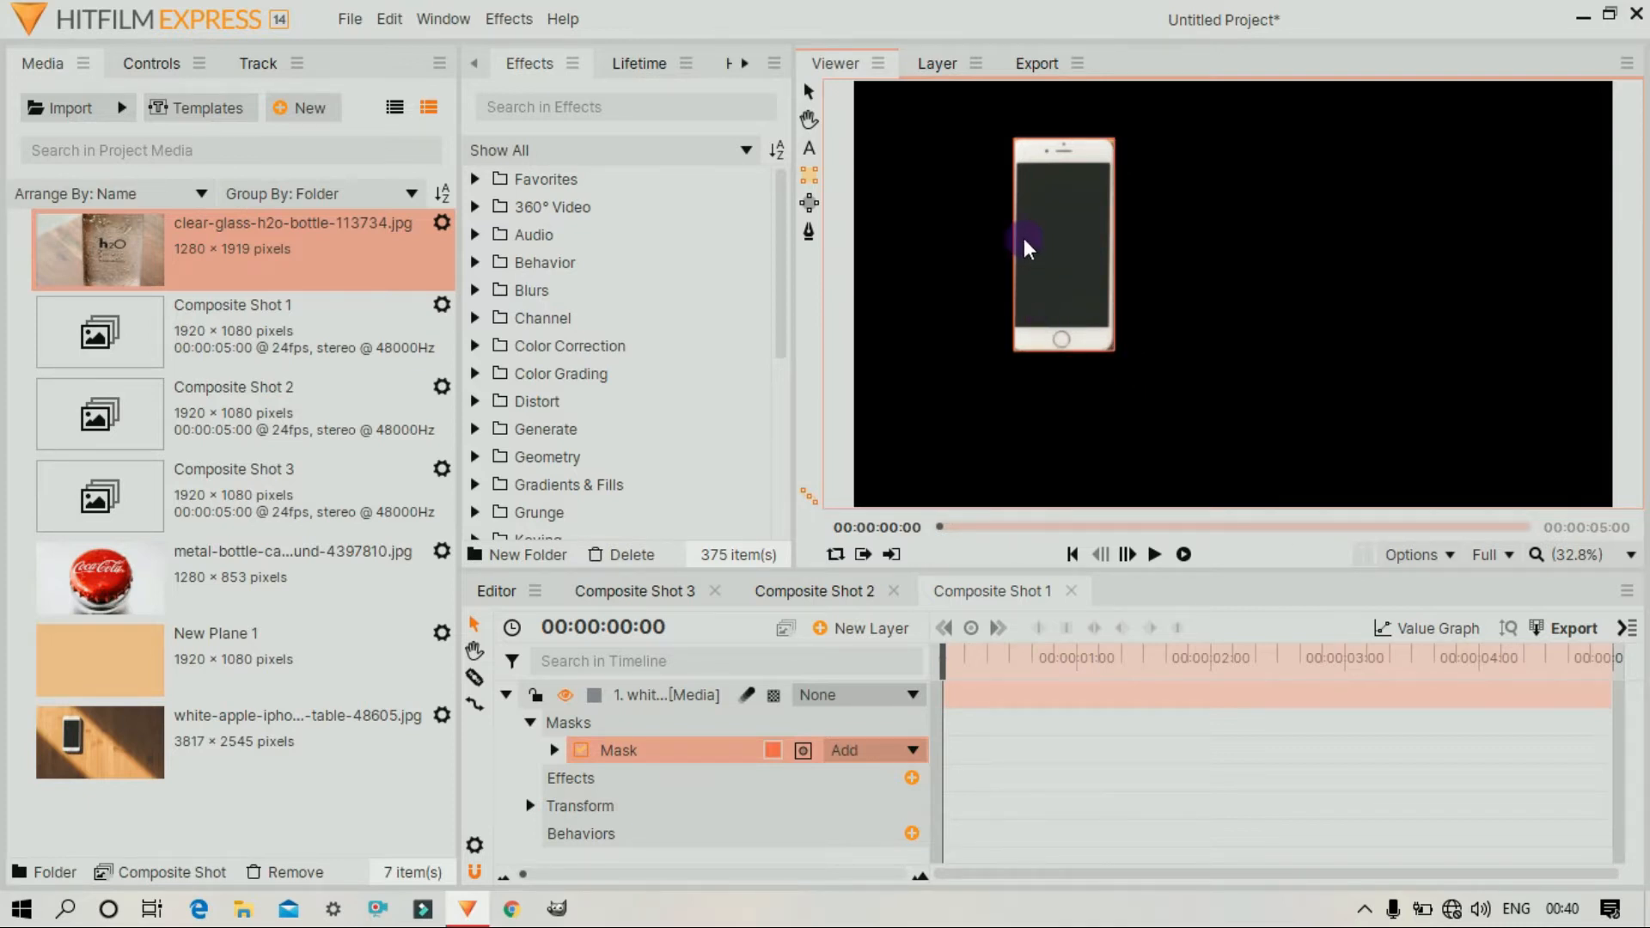
left_click(808, 93)
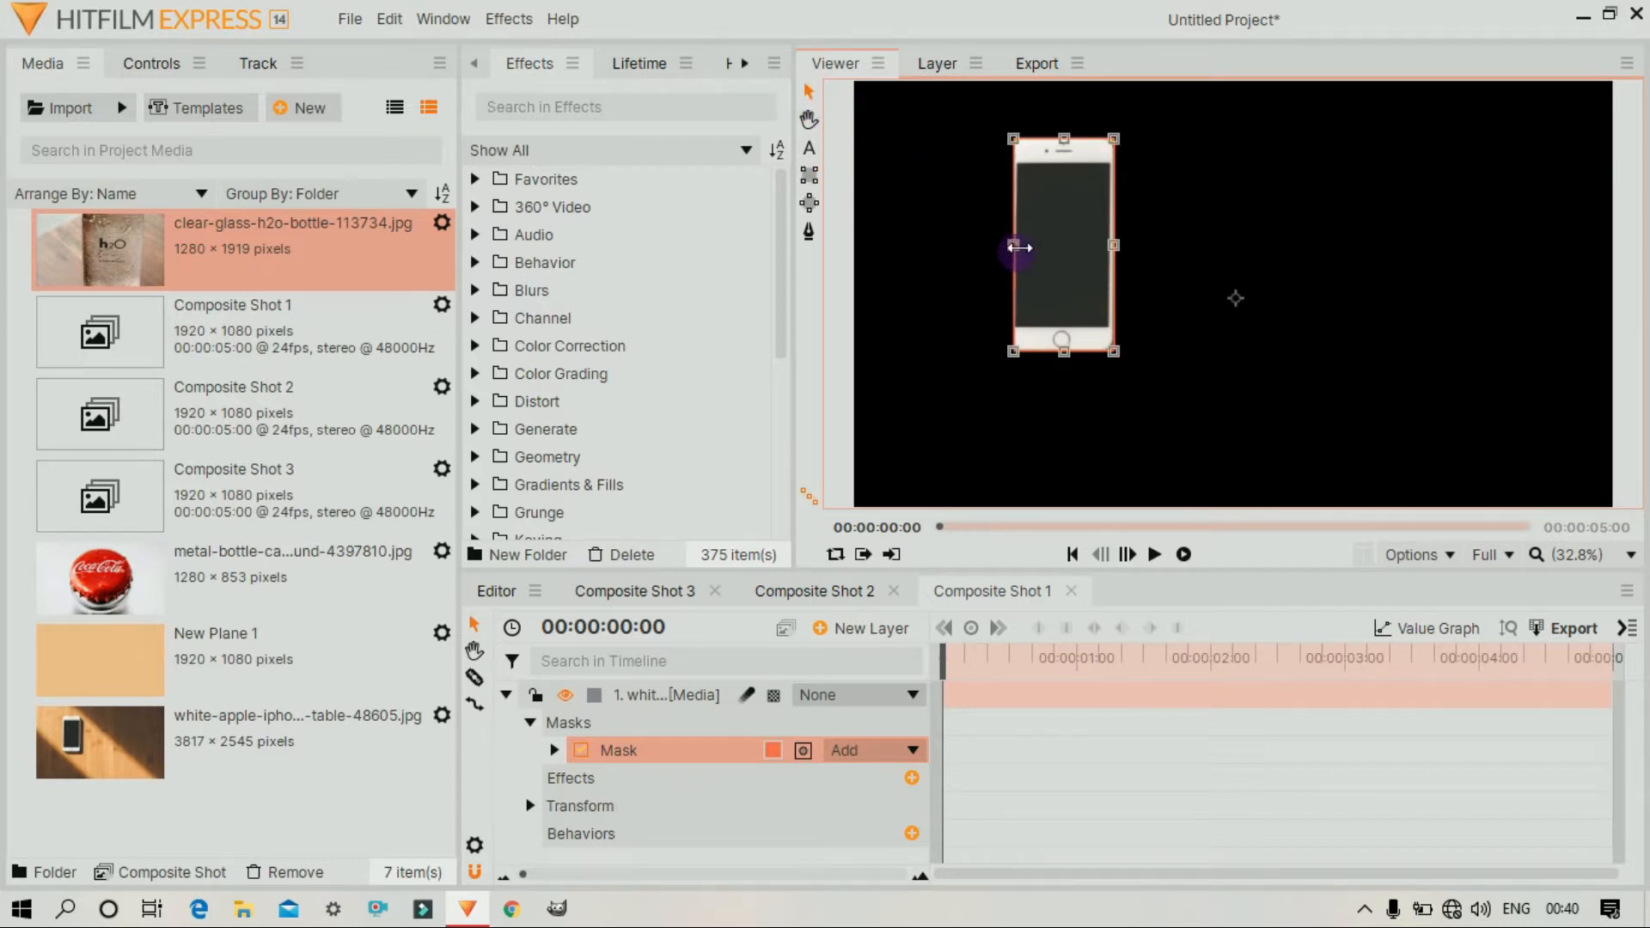
left_click_drag(1020, 248, 1065, 232)
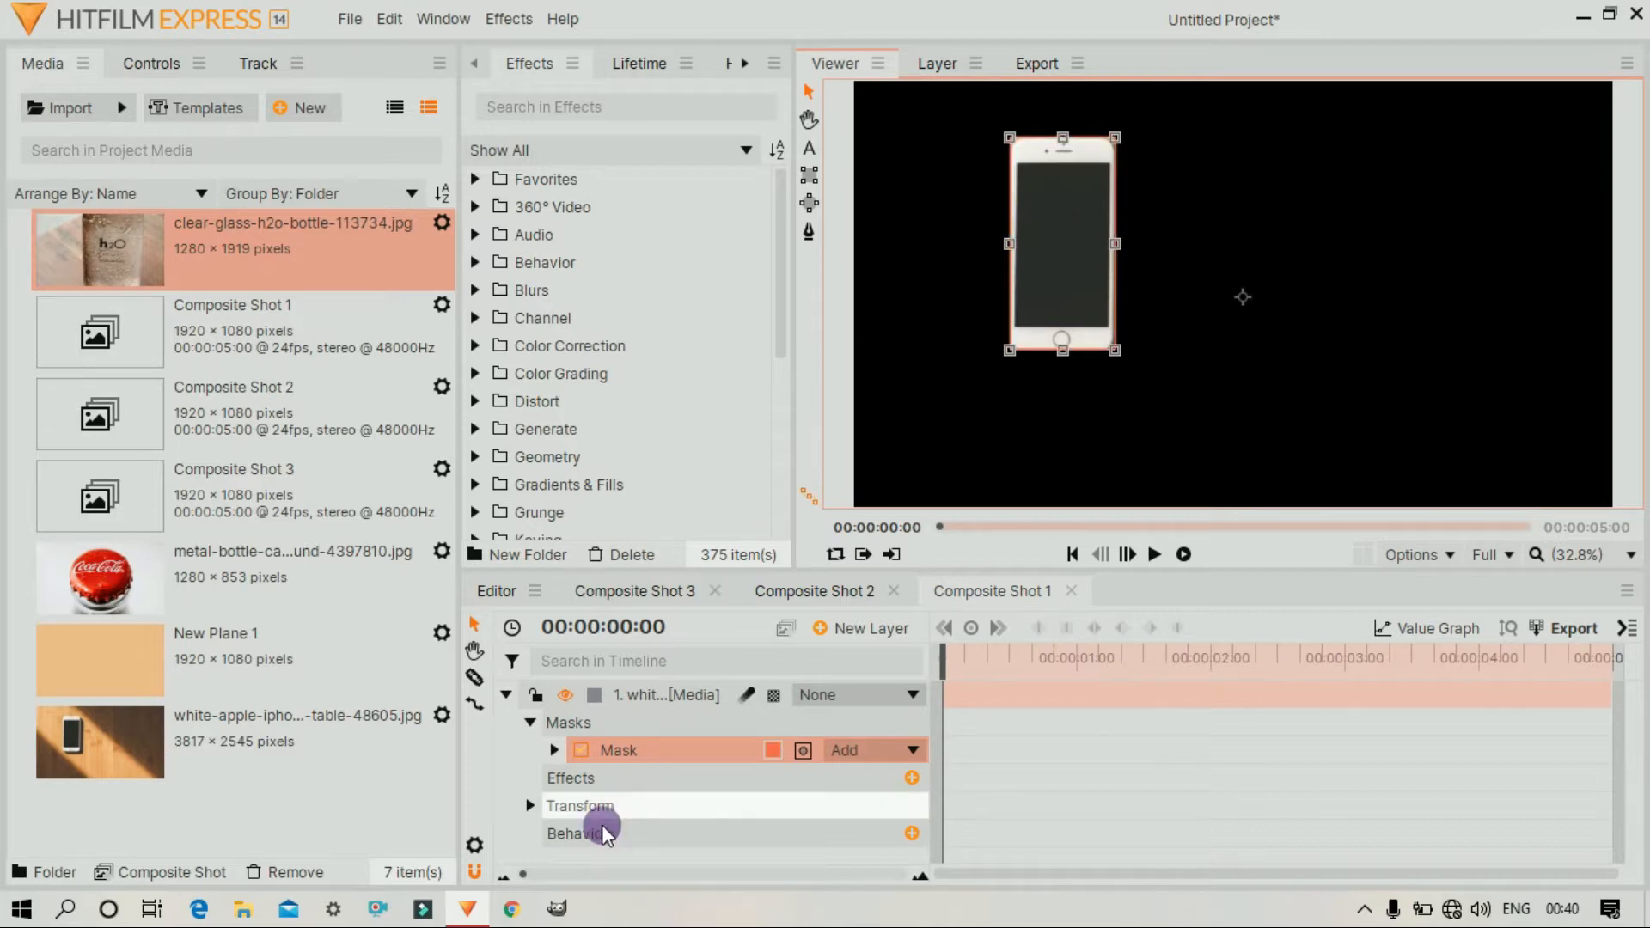
Switch the mask off and back on to compare the photo, and collapse the layer's properties in the timeline
left_click(582, 751)
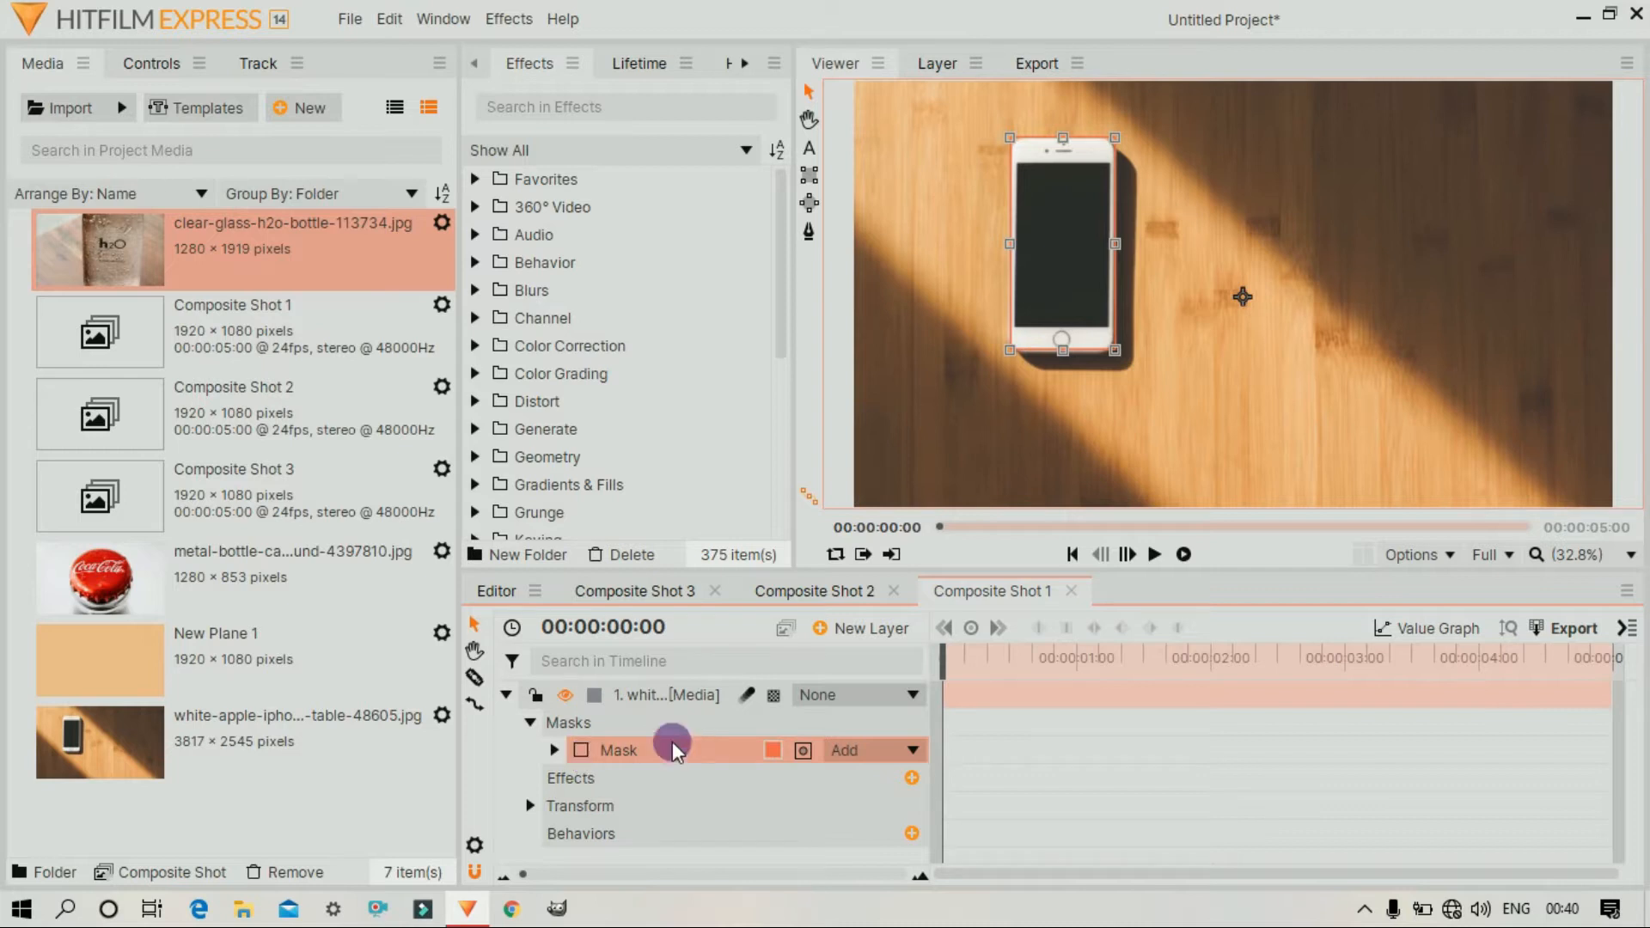
left_click(581, 750)
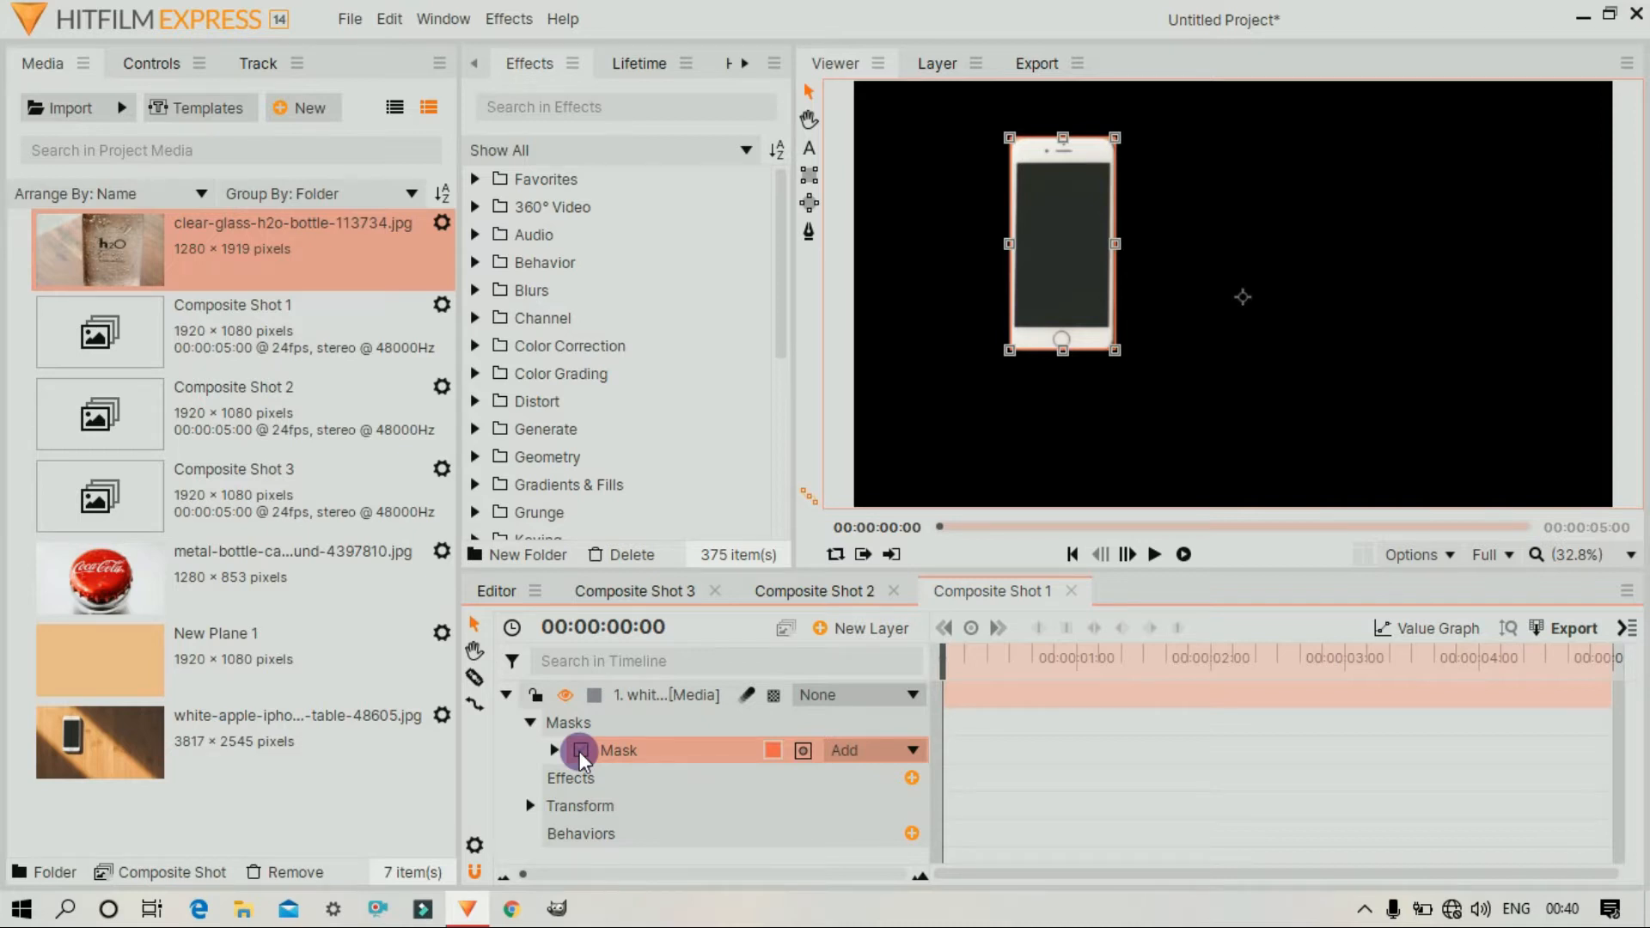
left_click(530, 723)
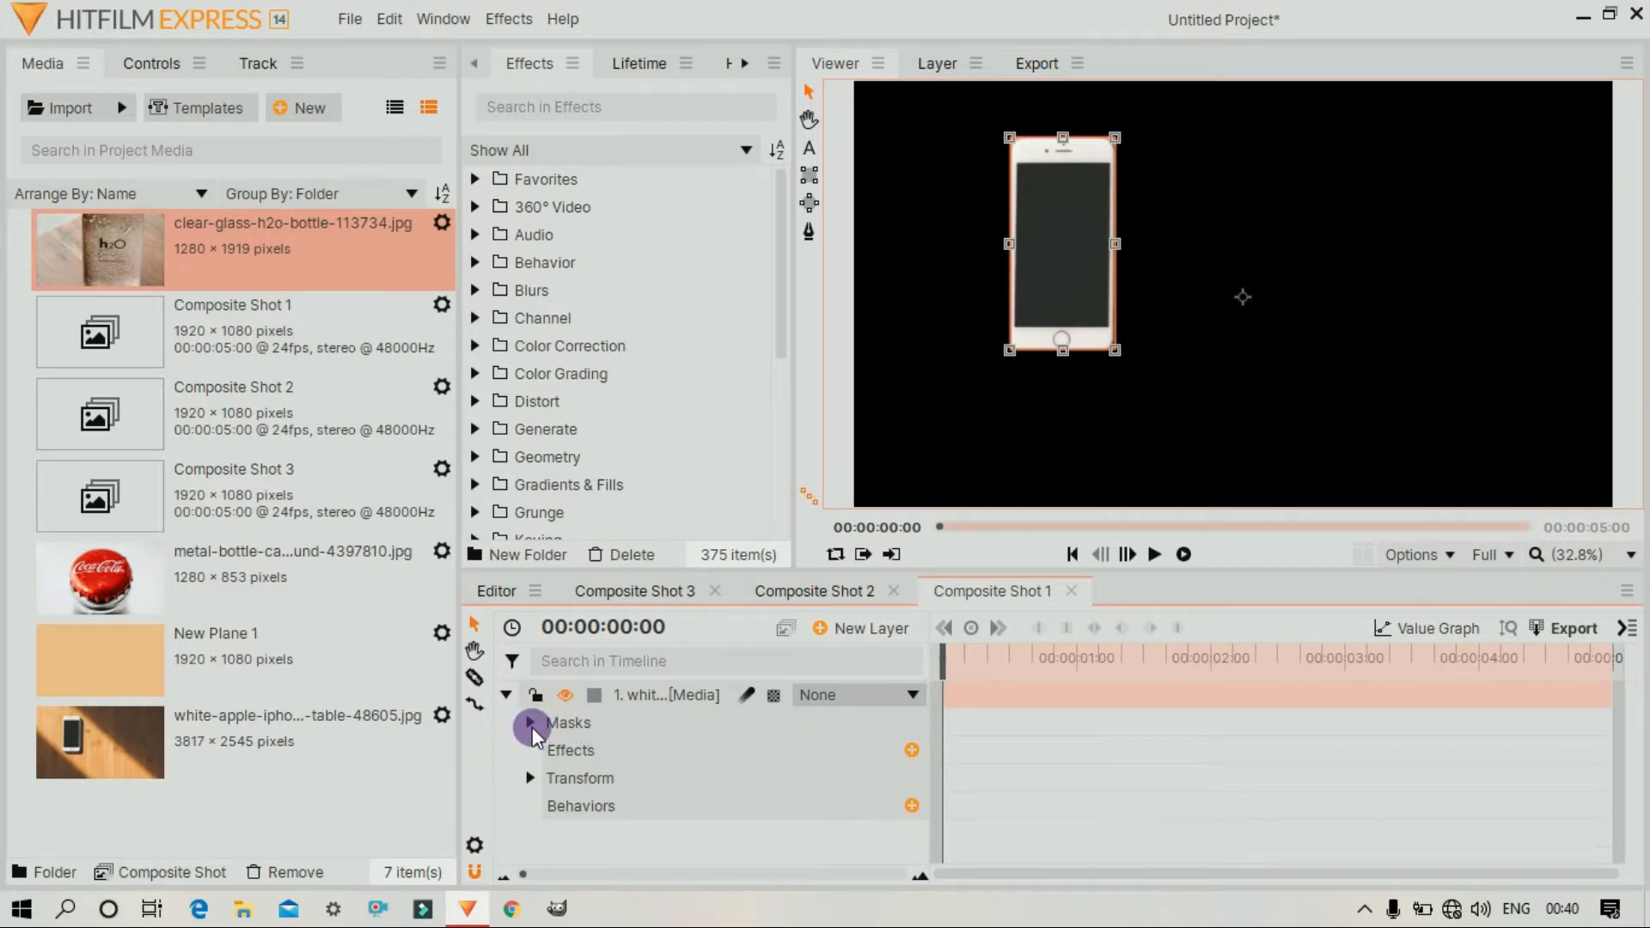
left_click(506, 695)
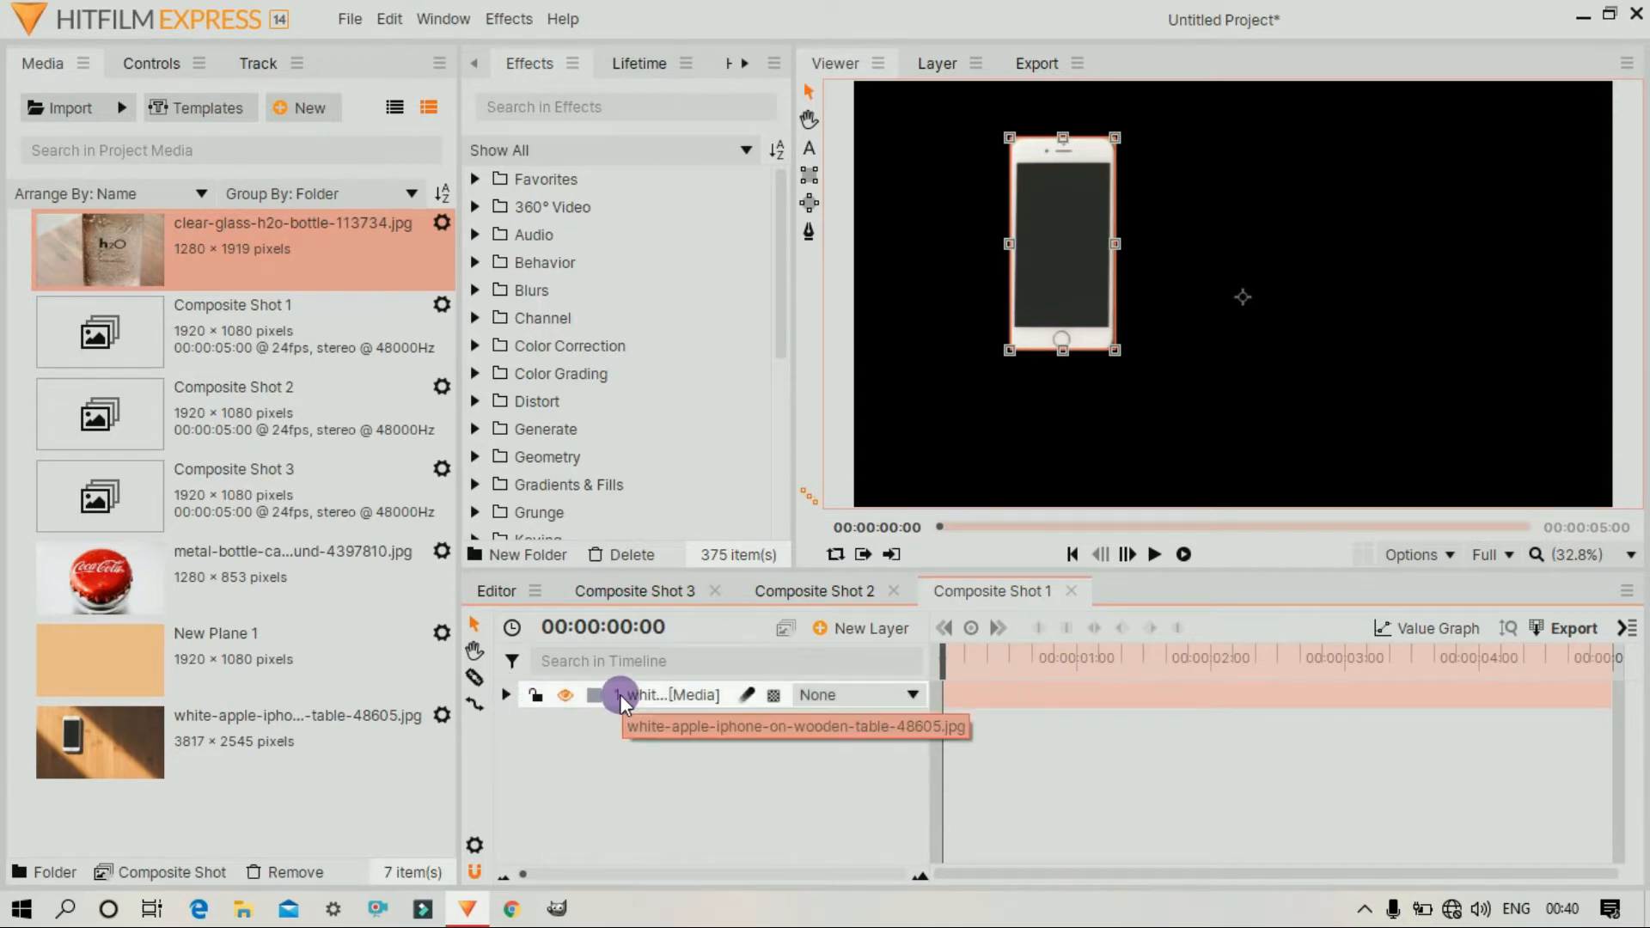
Open the phone photo layer's controls and invert its mask
left_click(148, 67)
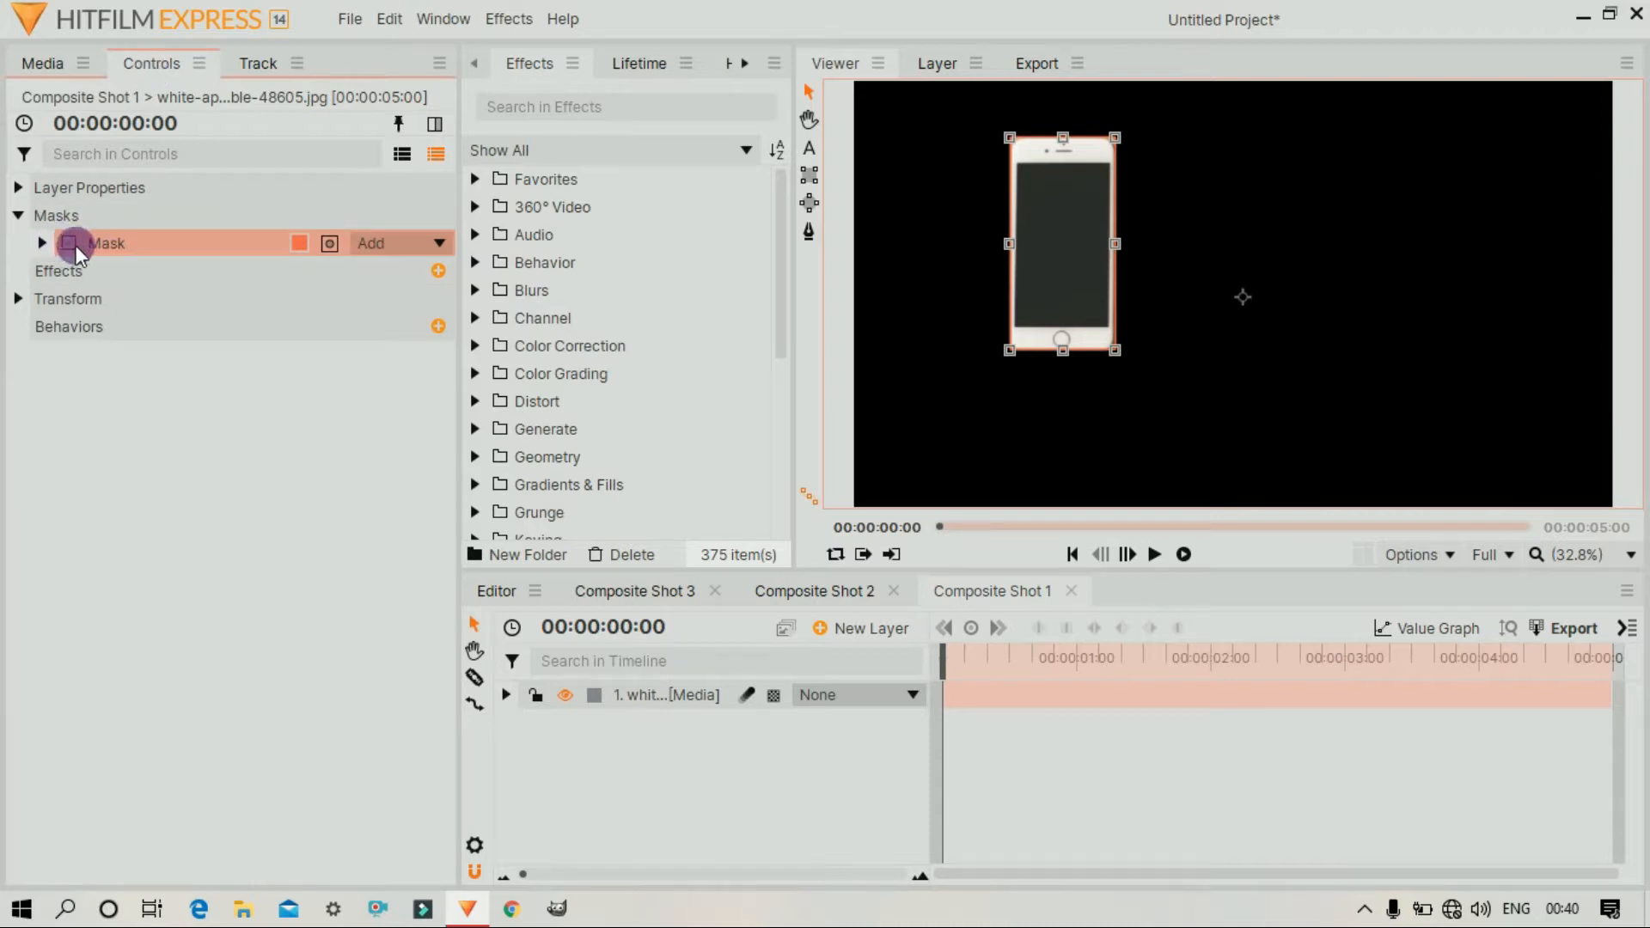
left_click(330, 242)
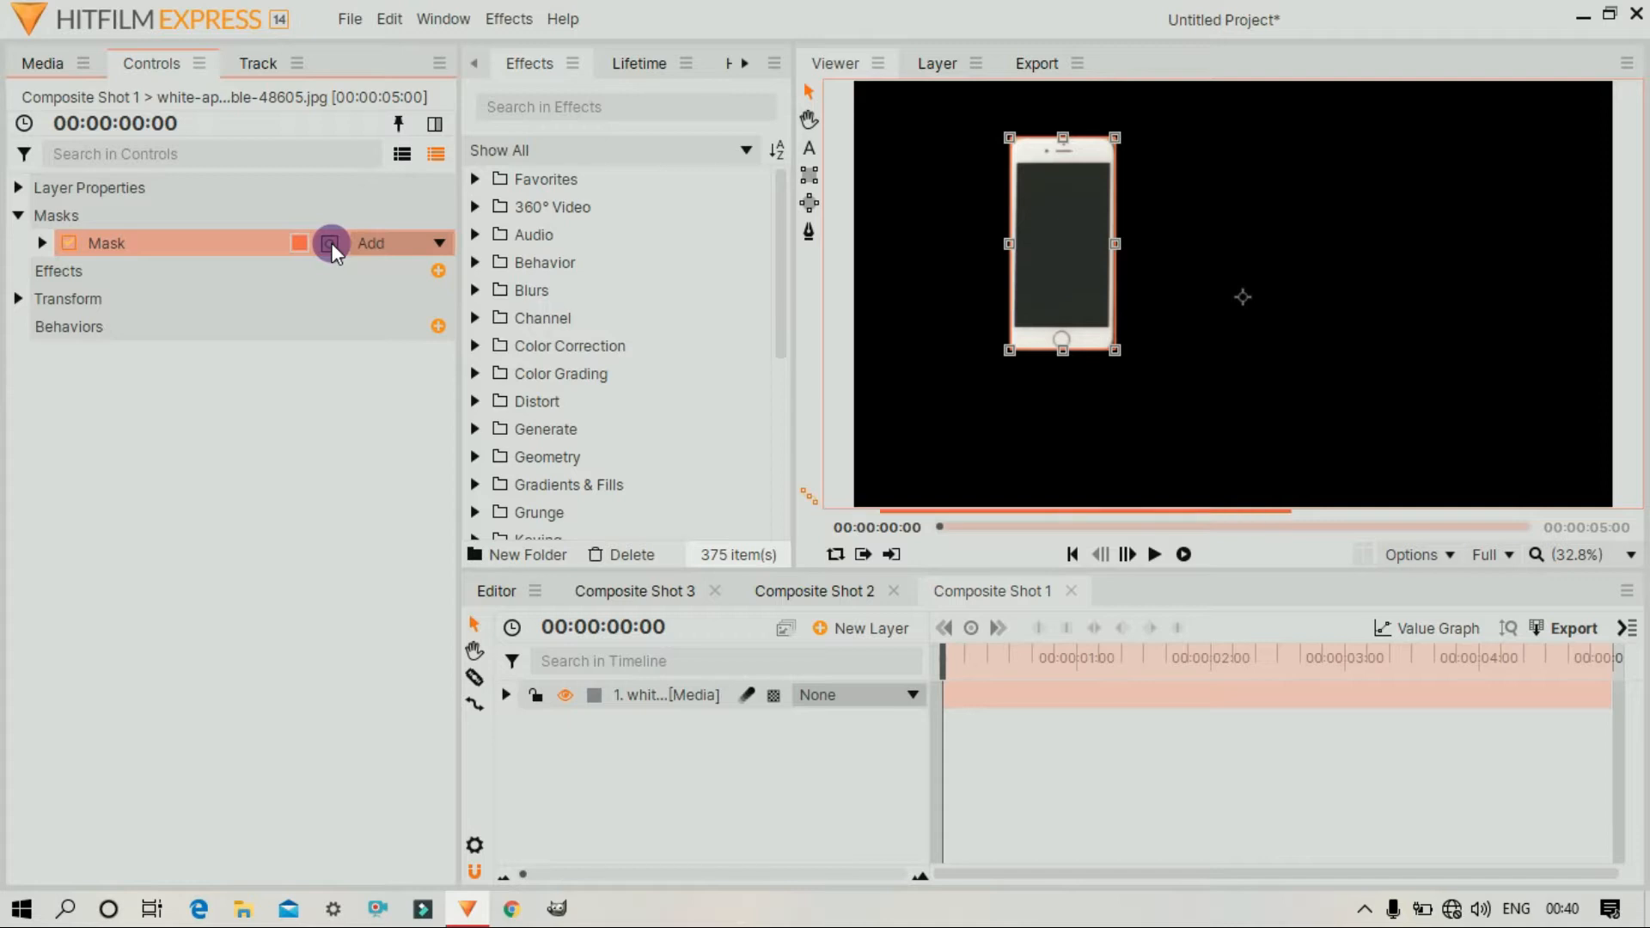
left_click(331, 243)
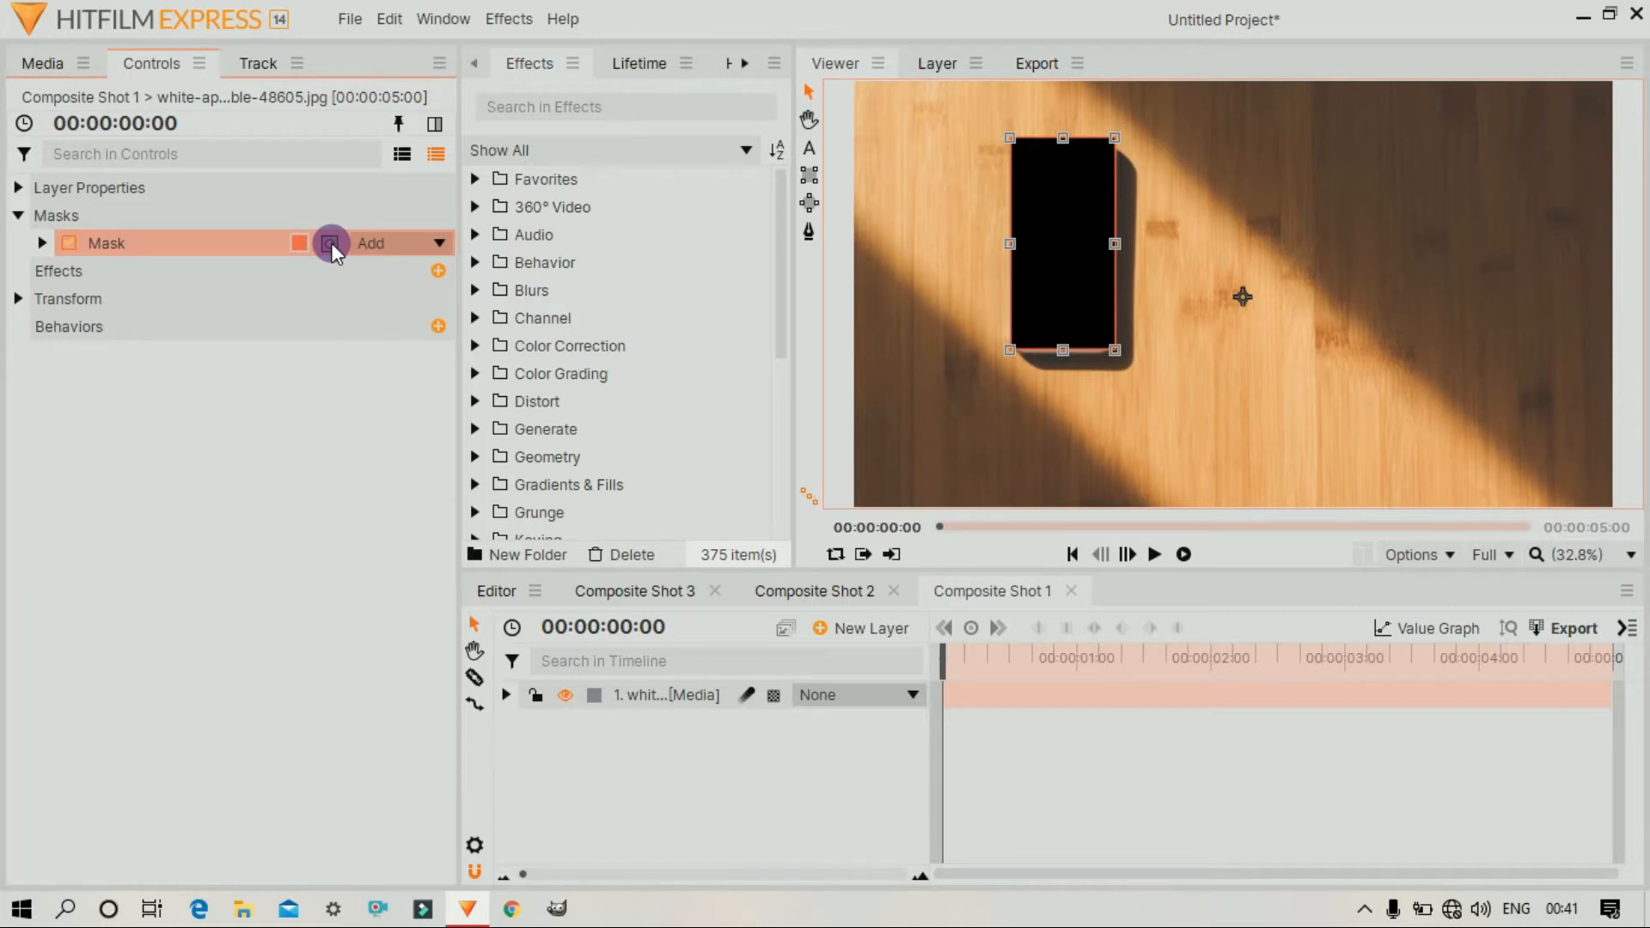
Look through the mask's blend mode options and its outline color picker, keeping the current settings
left_click(413, 247)
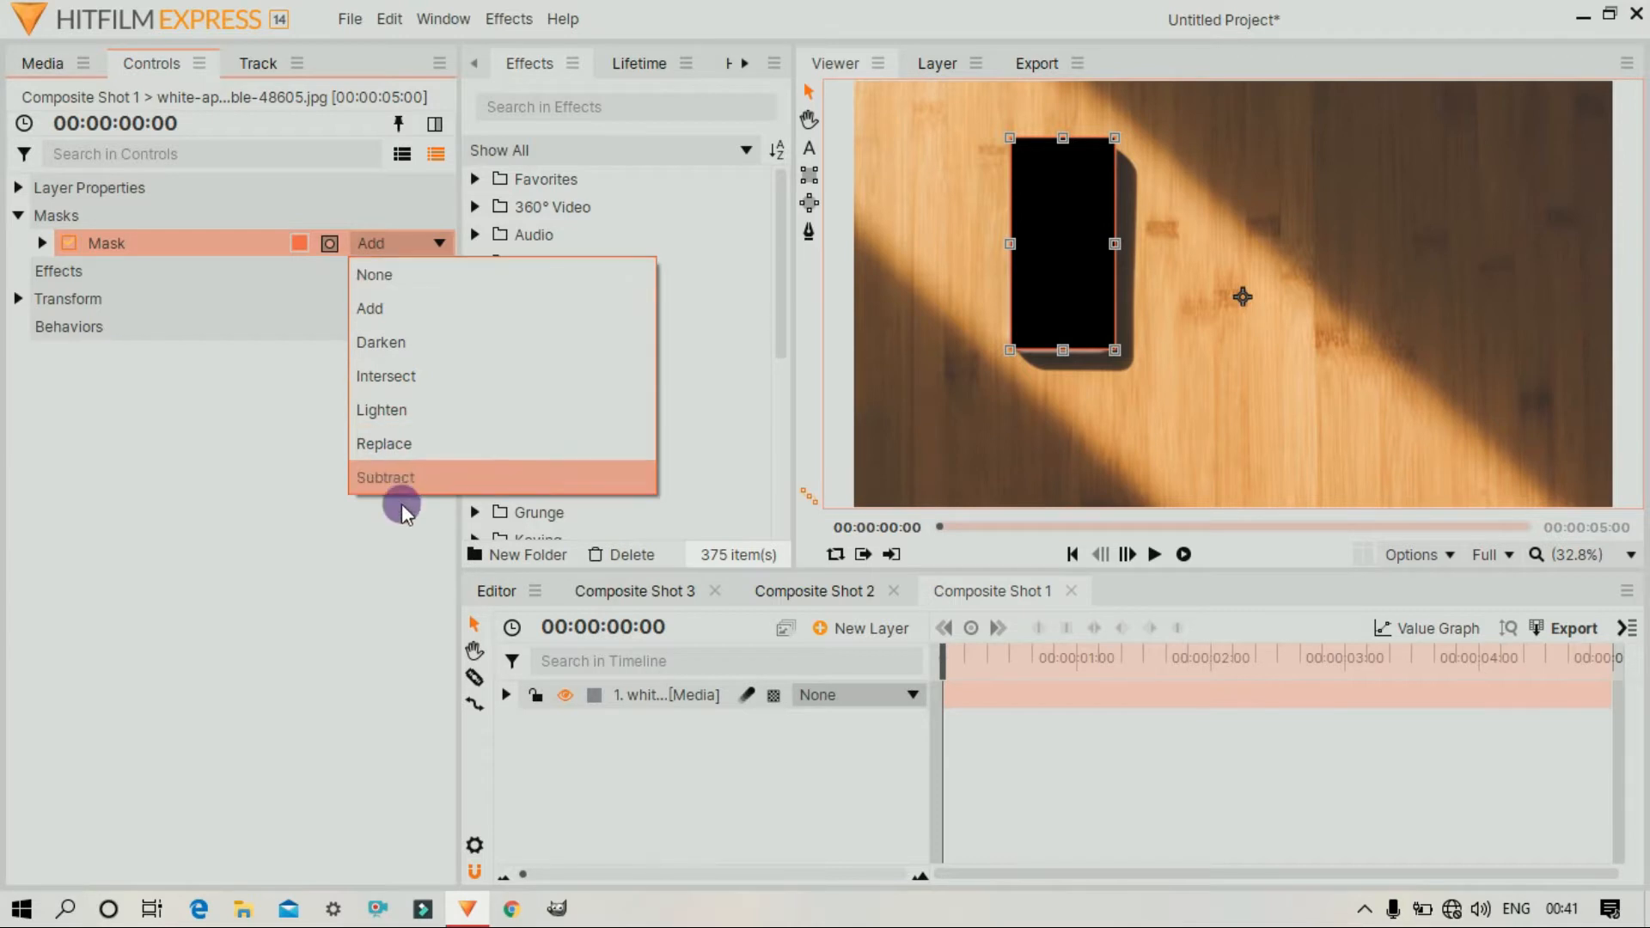
left_click(383, 241)
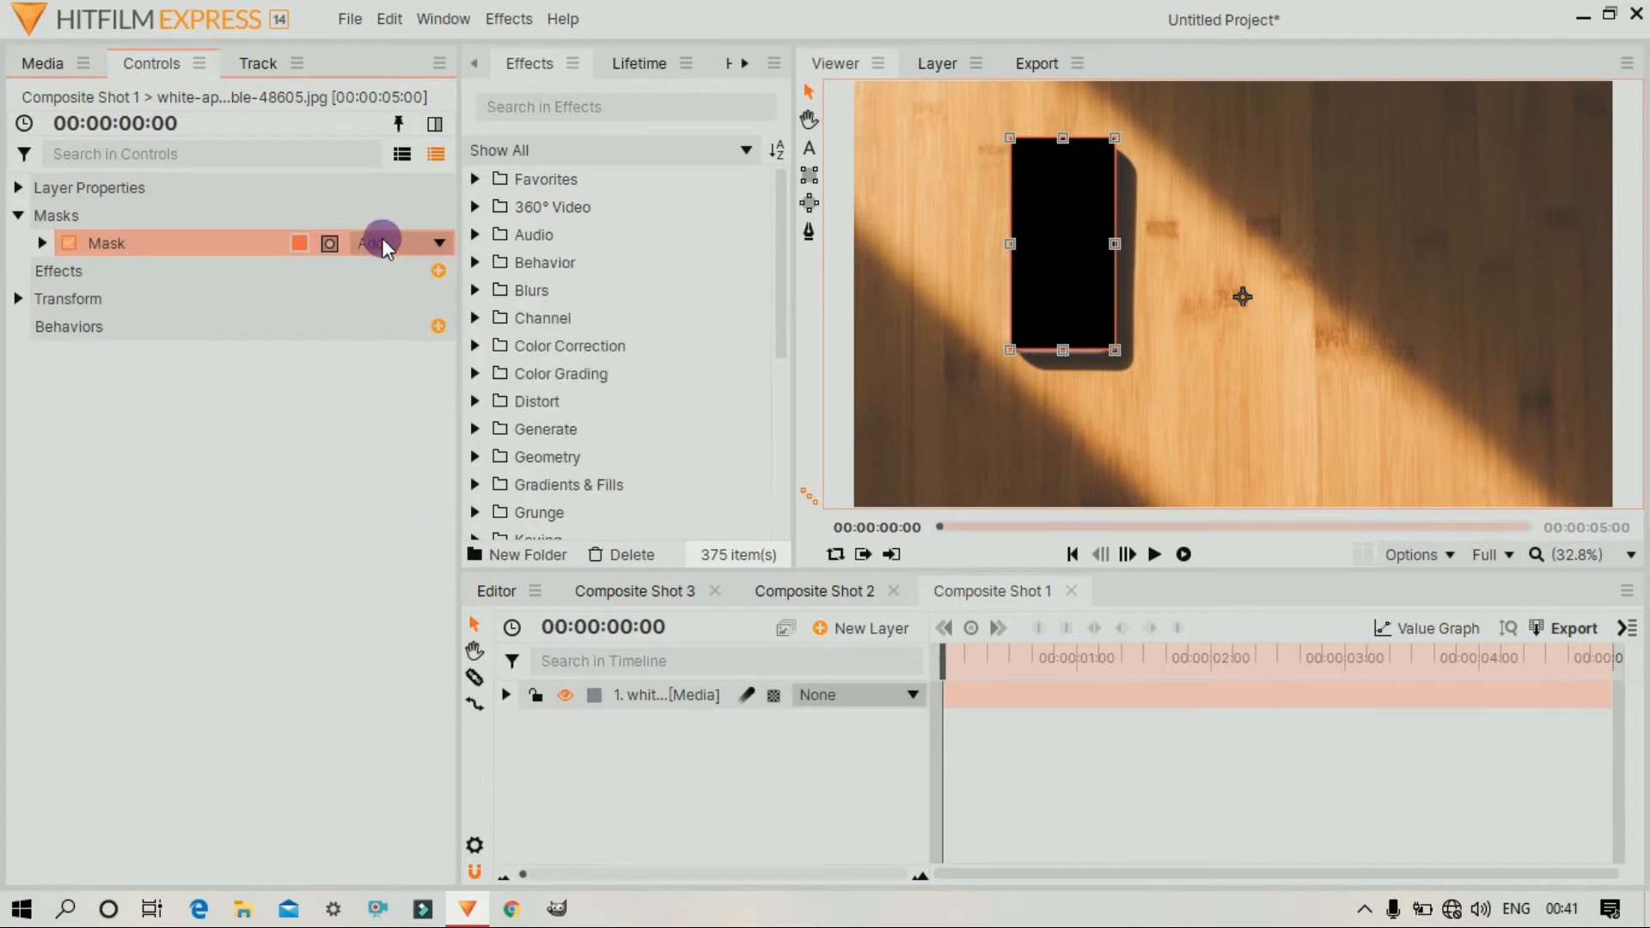
left_click(296, 242)
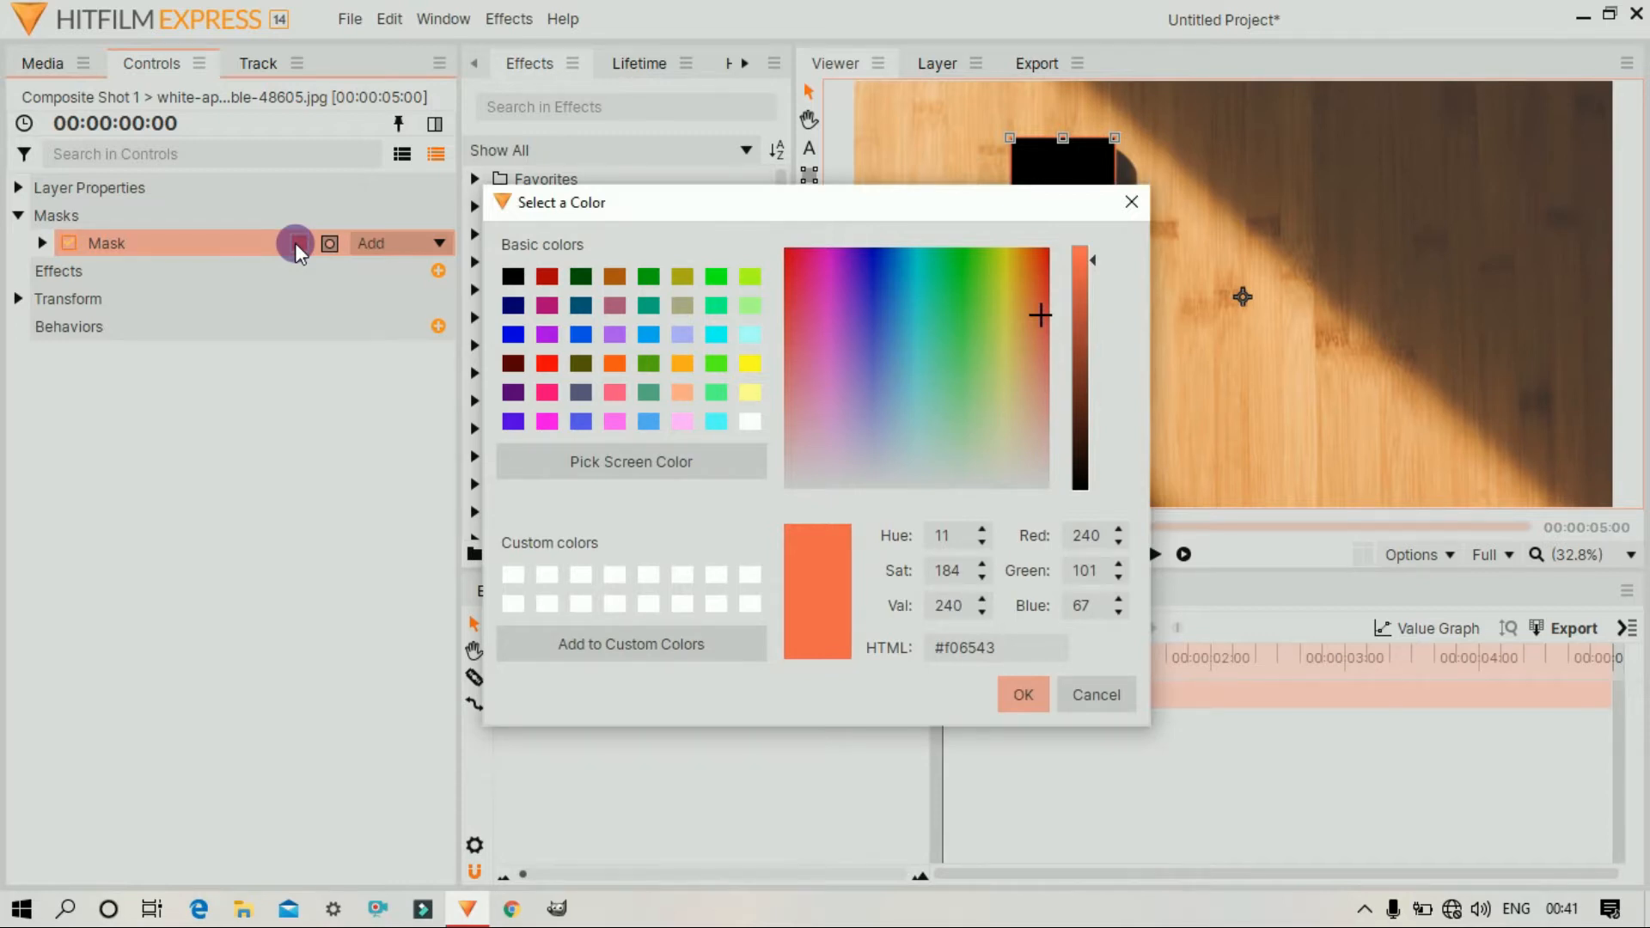
left_click(1096, 703)
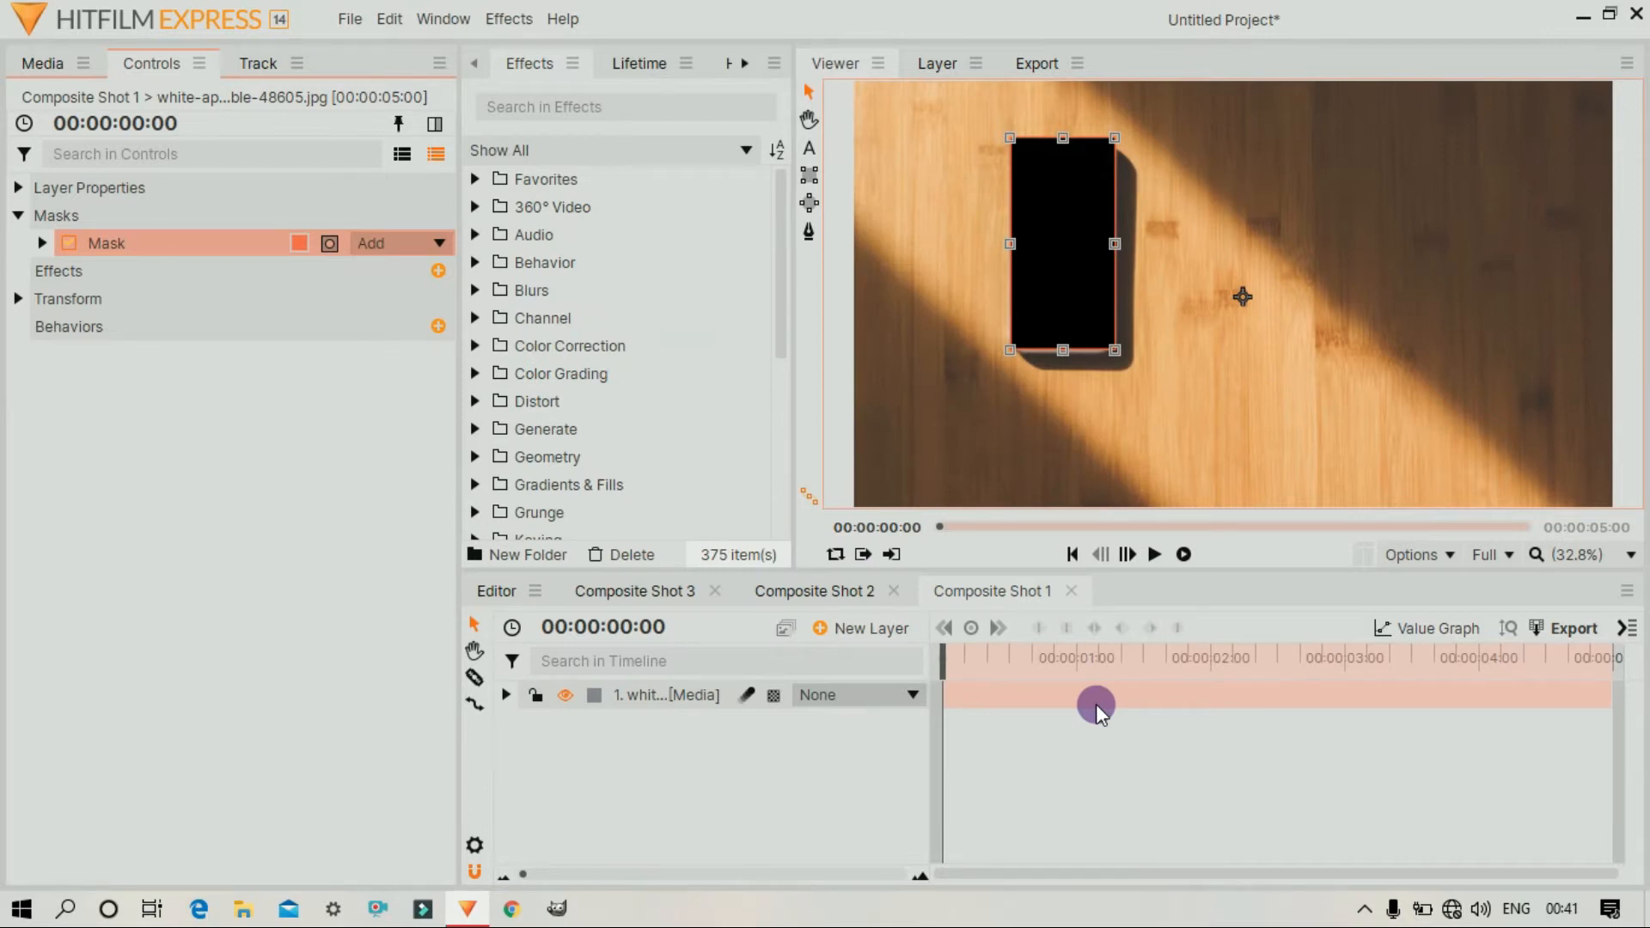
Expand the mask's Shape and Transform properties and examine the Feather options
left_click(41, 244)
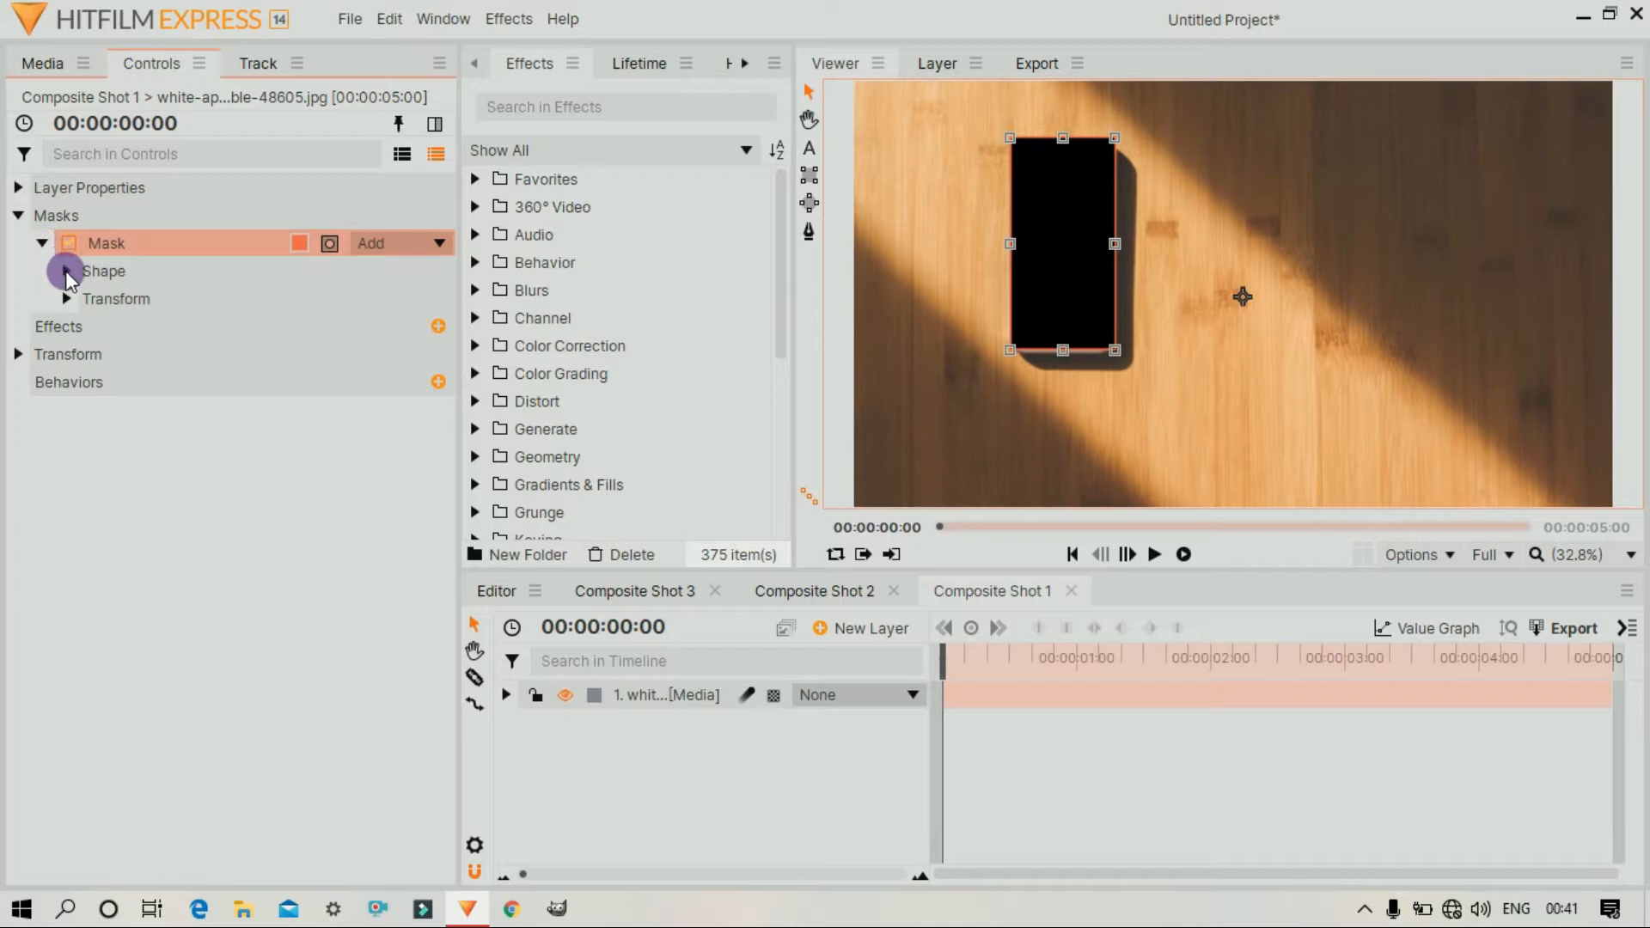
left_click(175, 275)
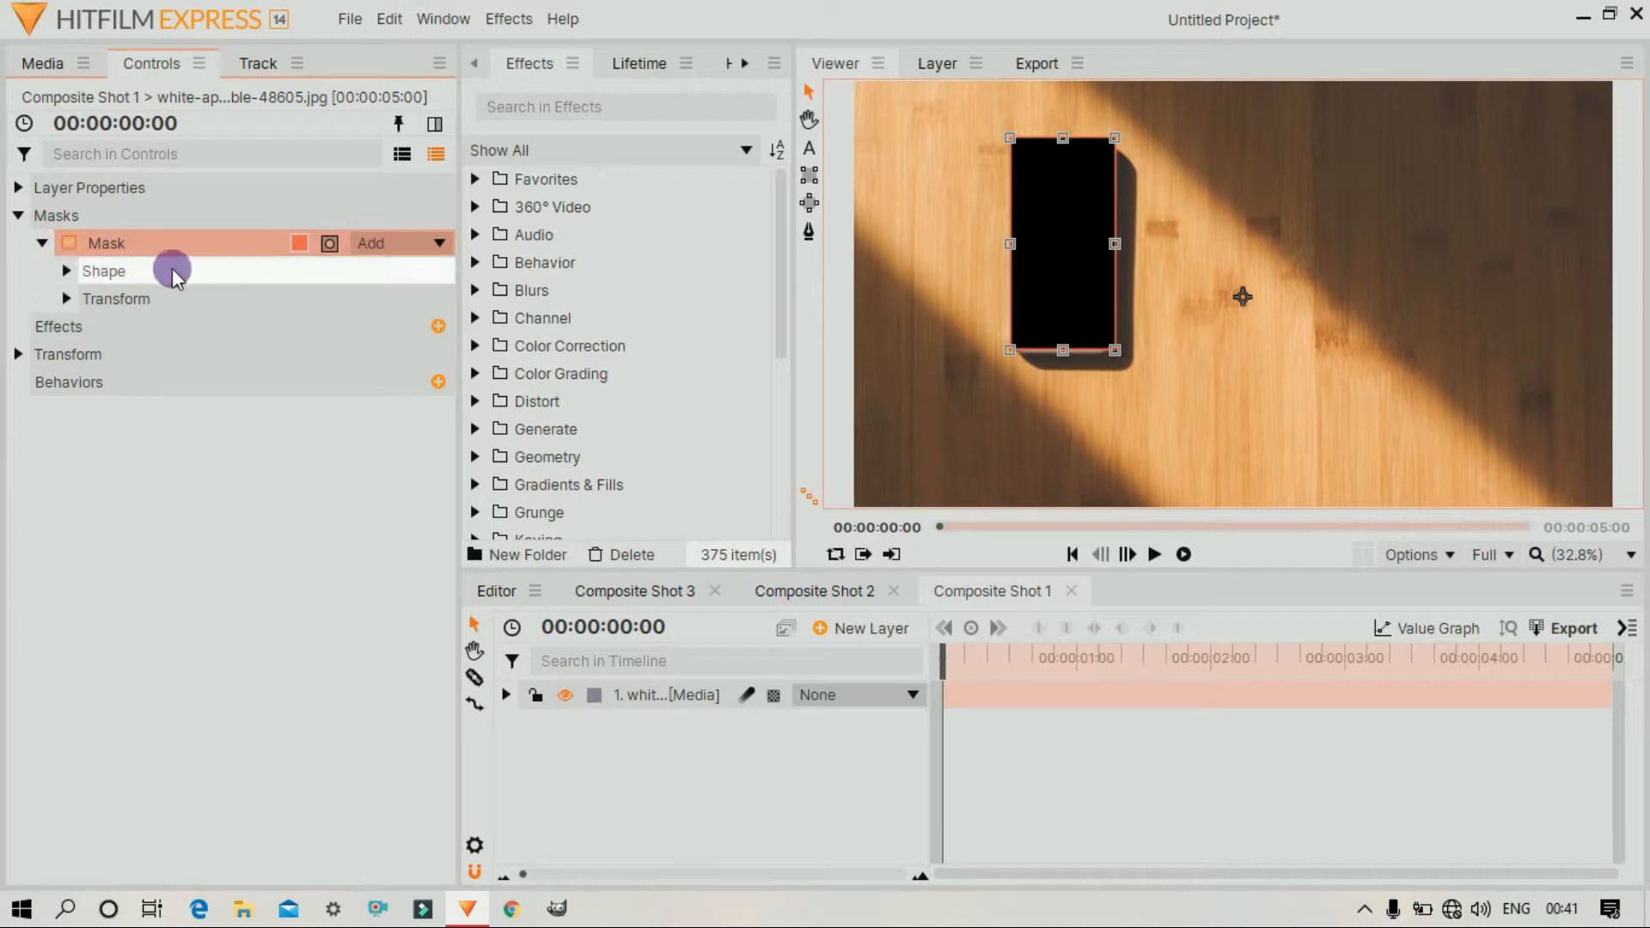
left_click(68, 271)
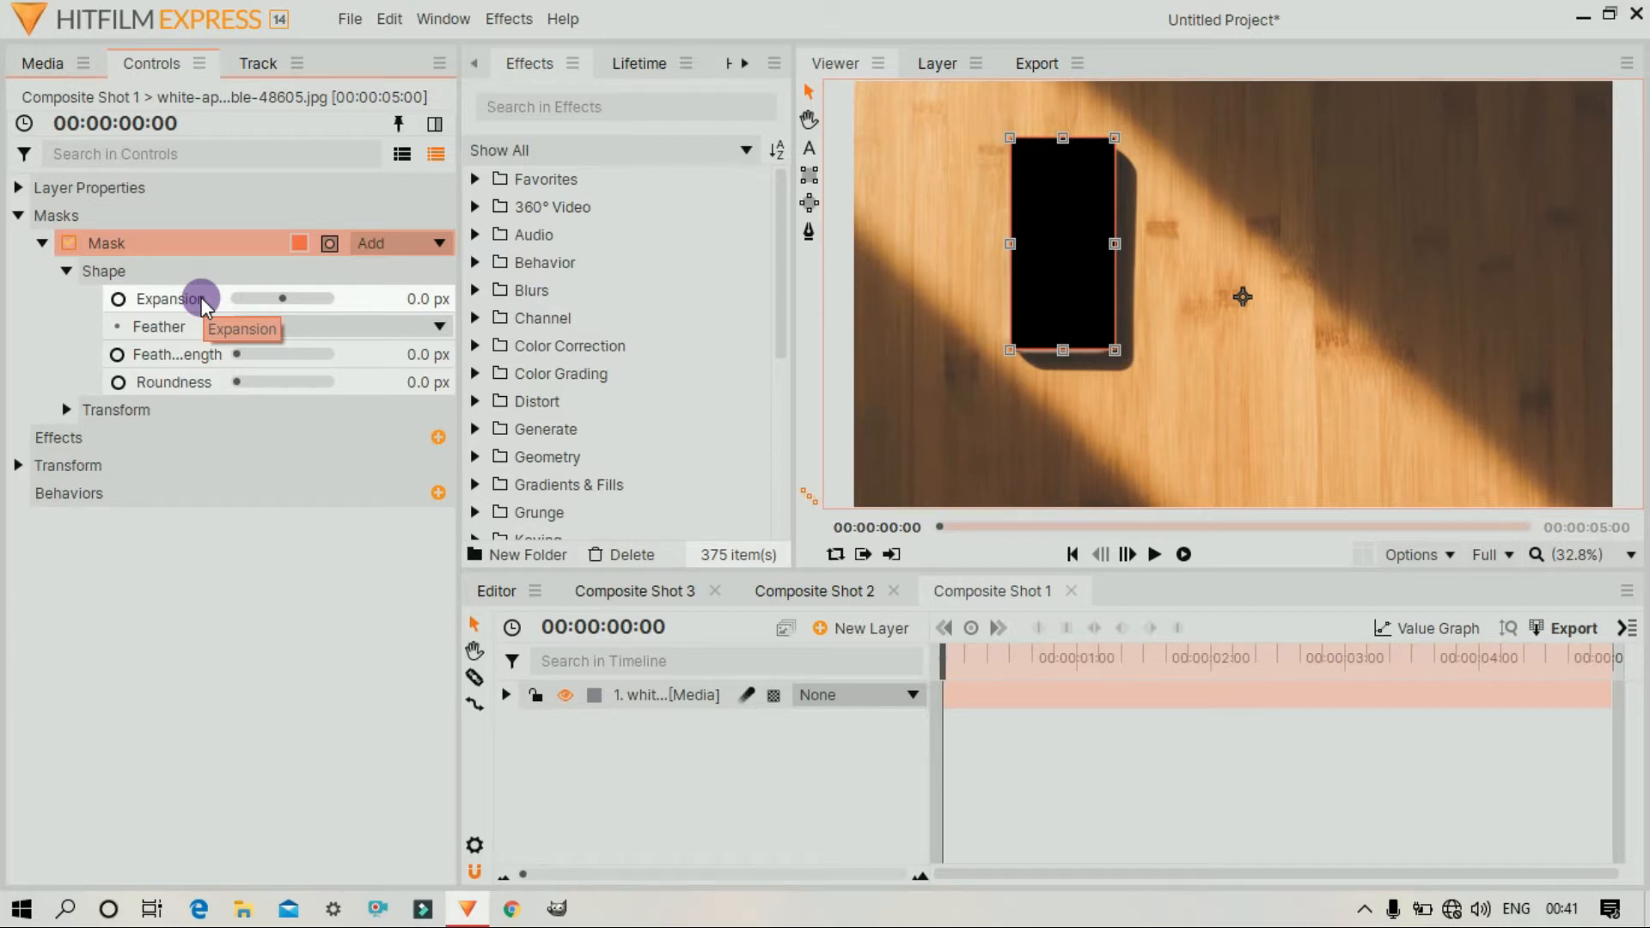
left_click(312, 328)
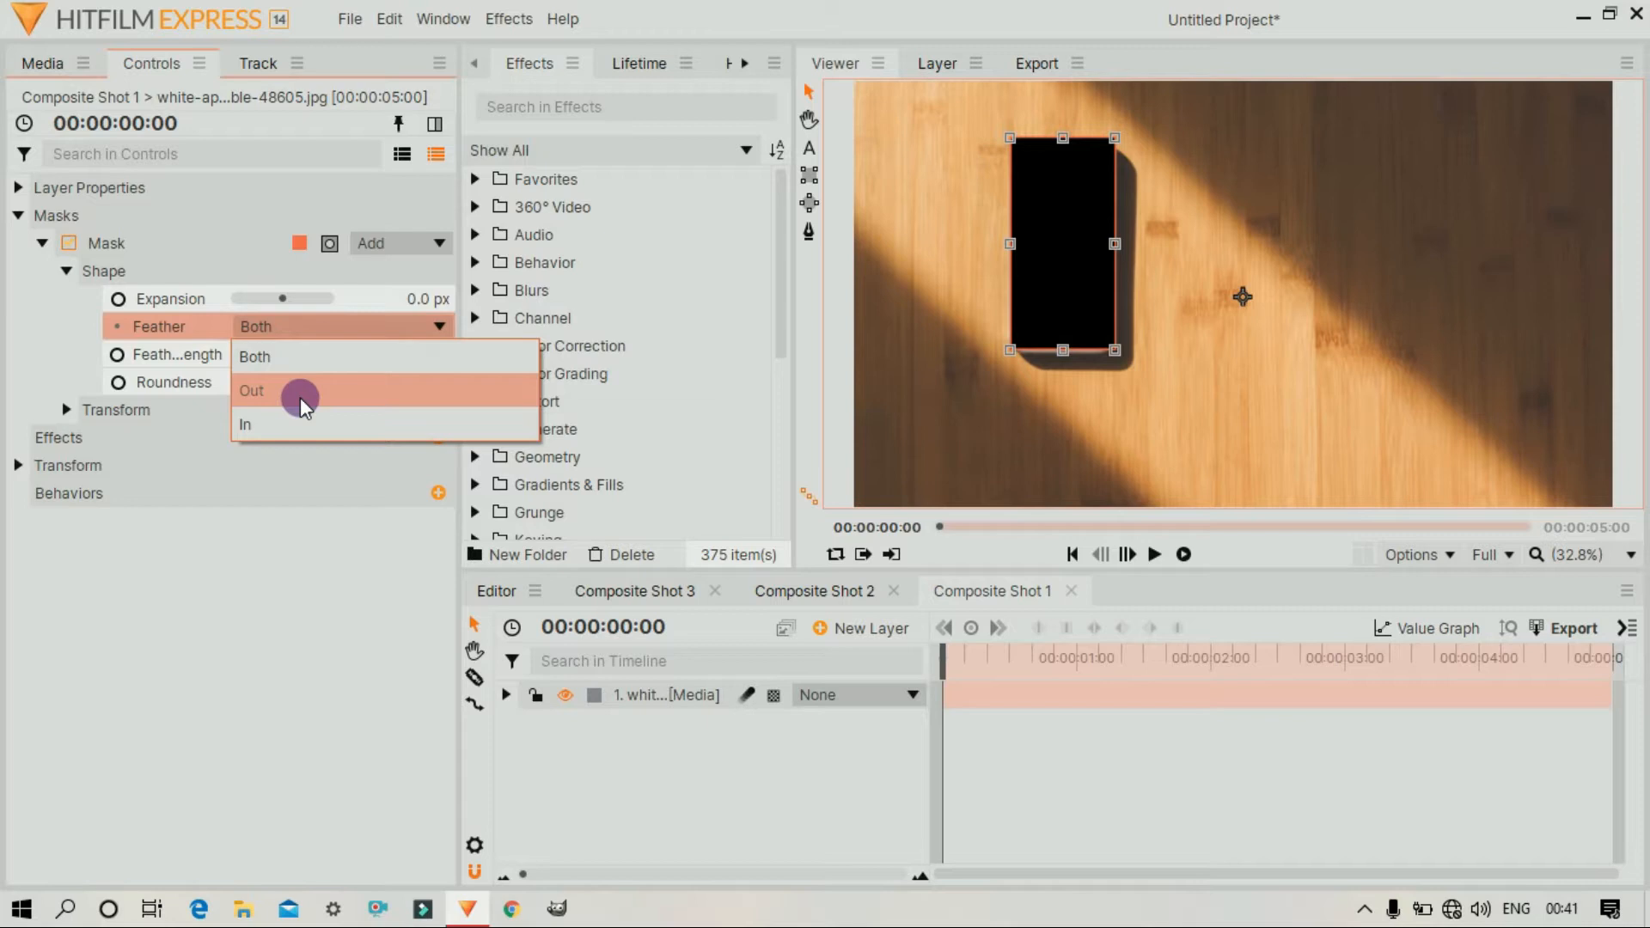
left_click(181, 354)
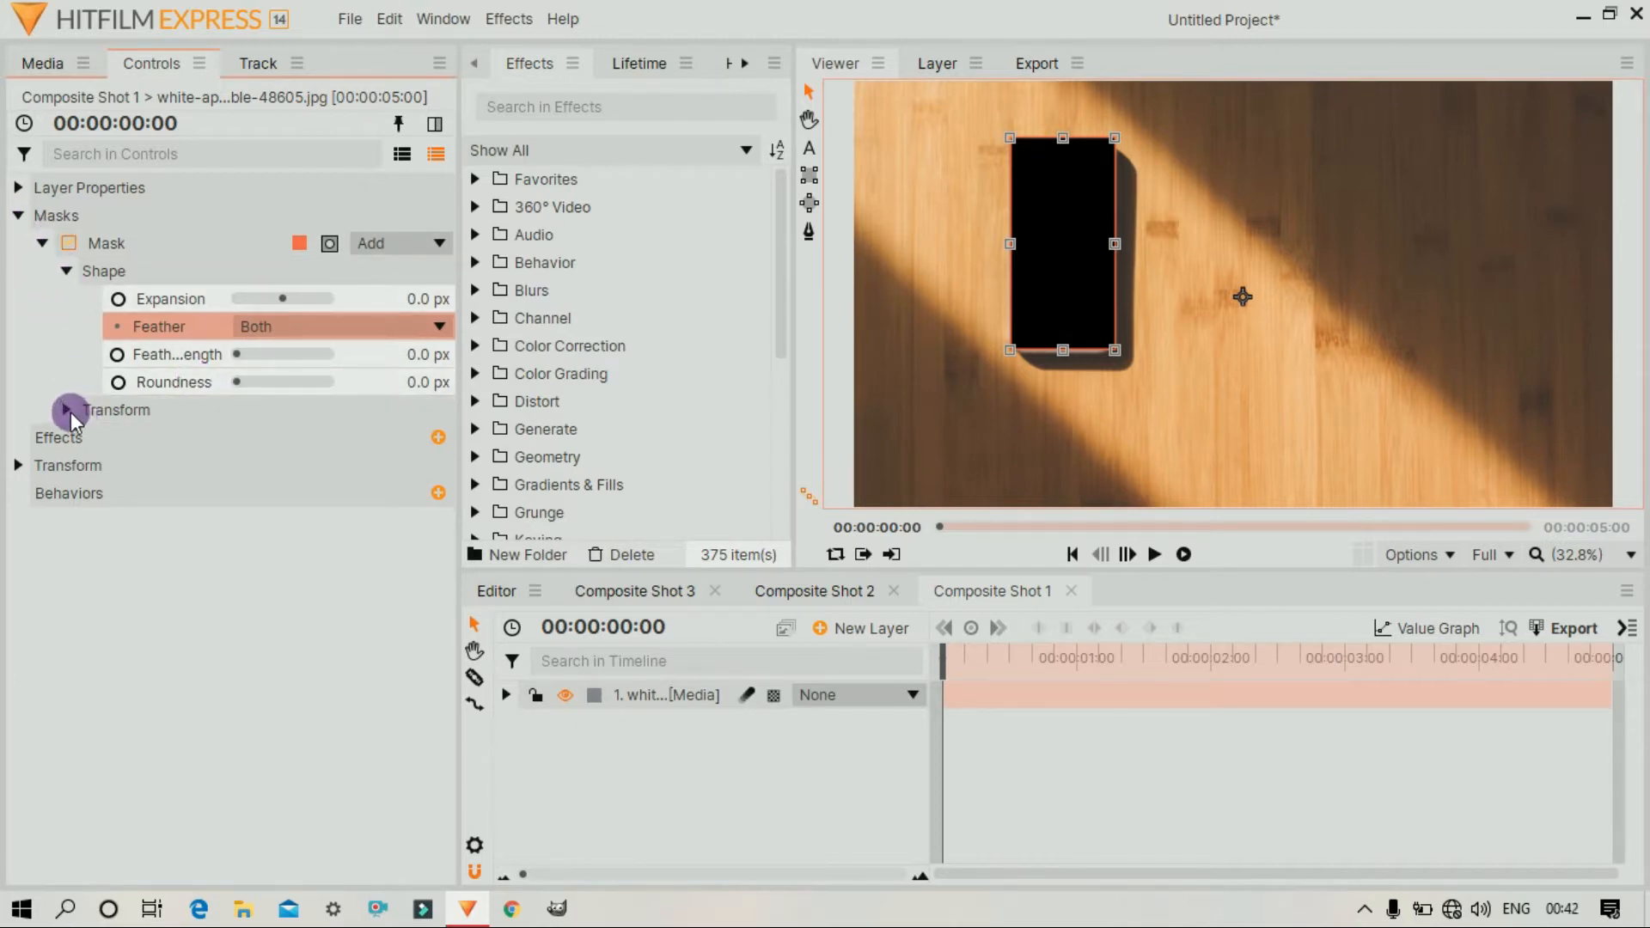
left_click(67, 410)
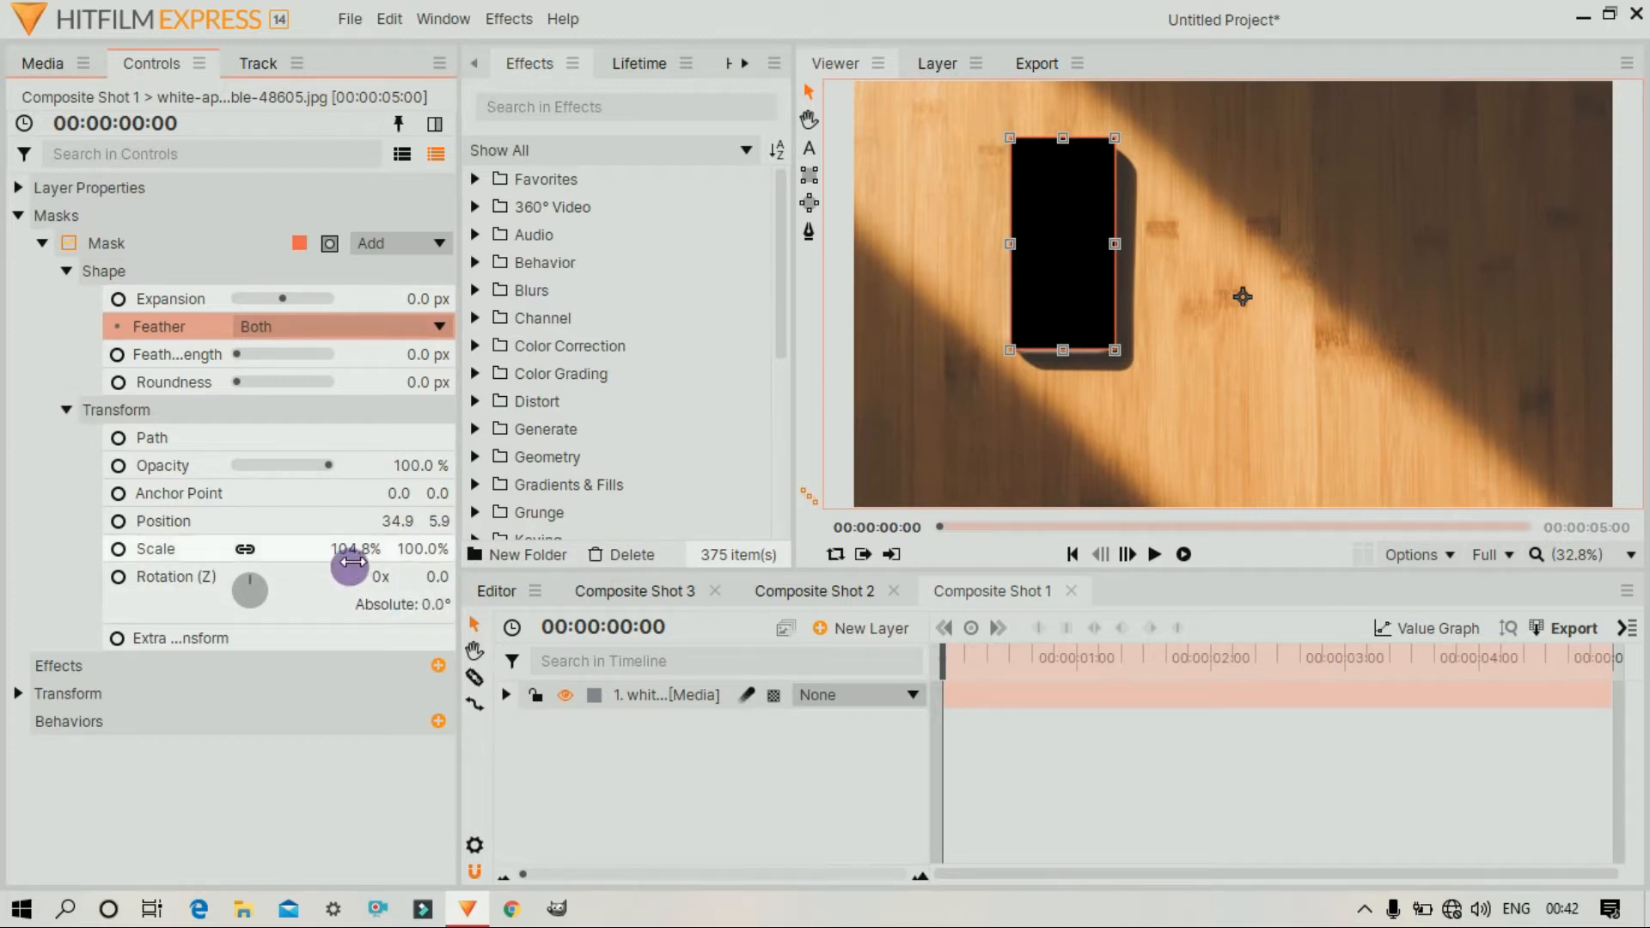
Refit the mask over the phone with a scale of about 103.8% by 102.4% and a position of about 21, -14.8
mouse_move(351, 557)
left_mouse_down()
mouse_move(429, 557)
mouse_move(352, 556)
left_mouse_up()
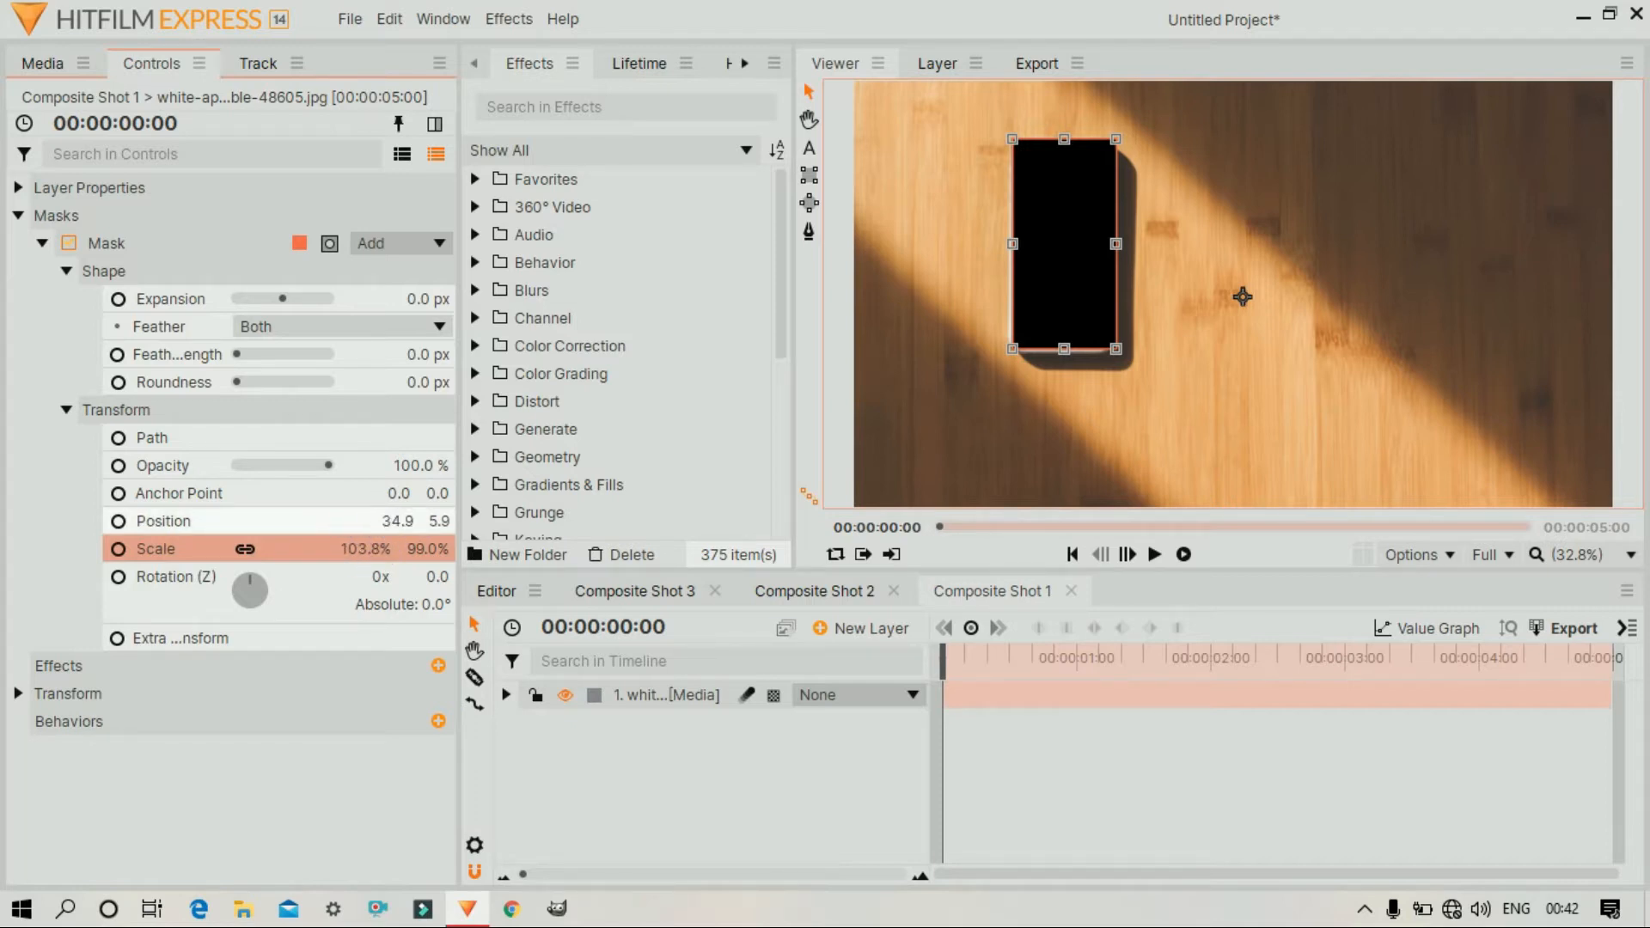
mouse_move(400, 523)
left_mouse_down()
mouse_move(343, 523)
mouse_move(398, 523)
left_mouse_up()
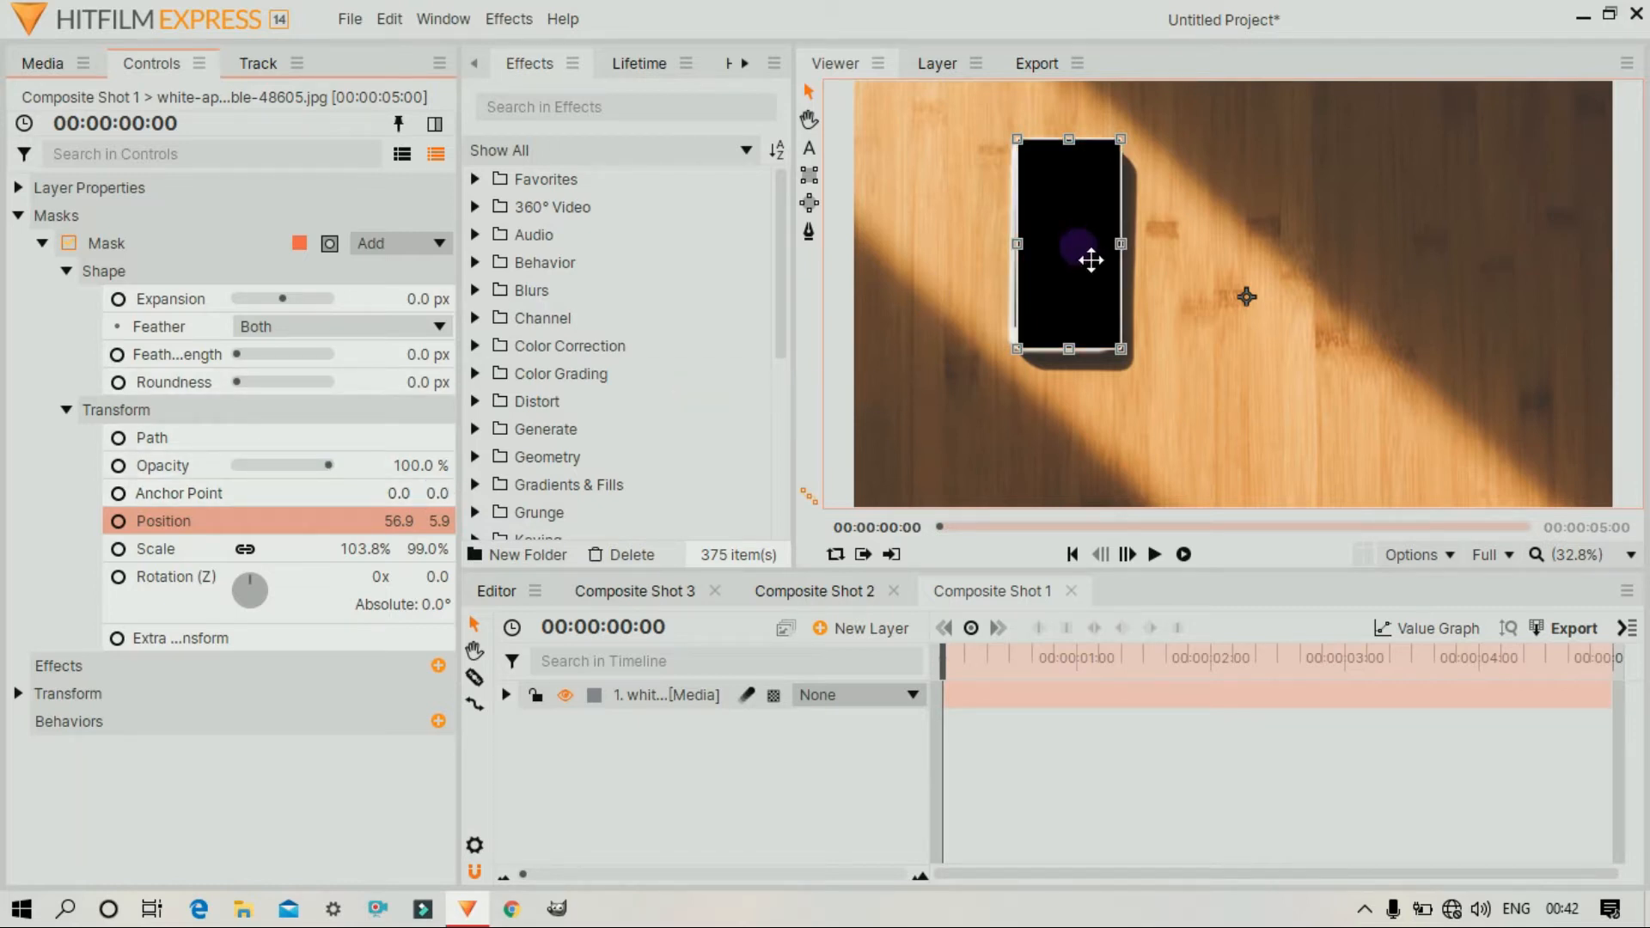
left_click_drag(1072, 261, 1068, 245)
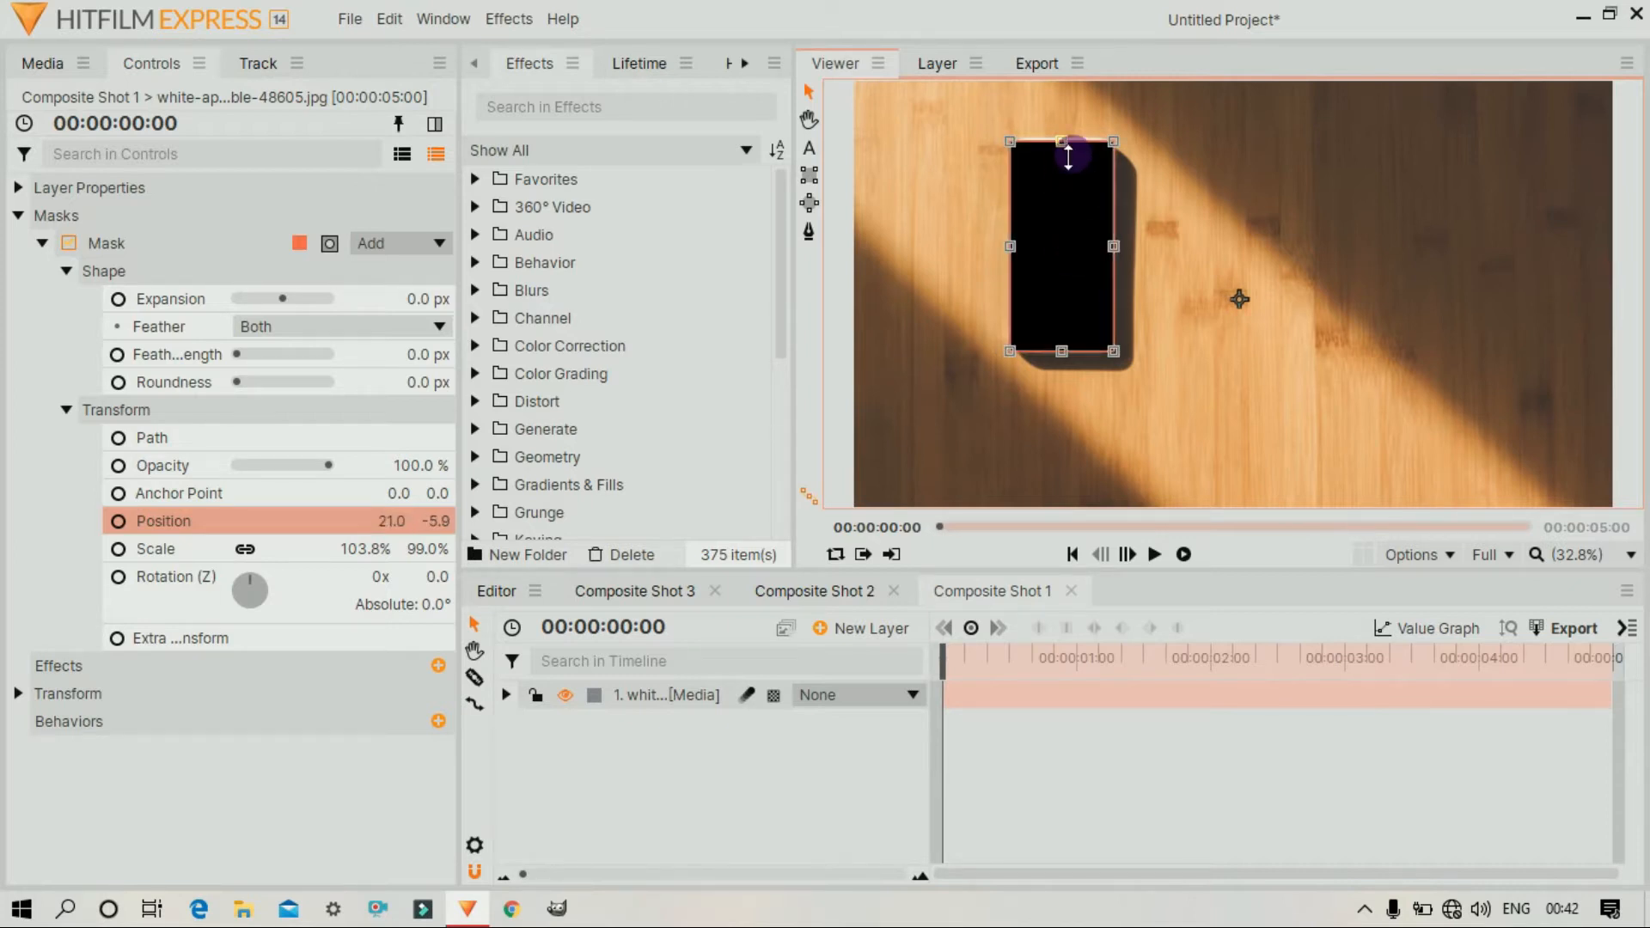
left_click_drag(1068, 157, 1069, 153)
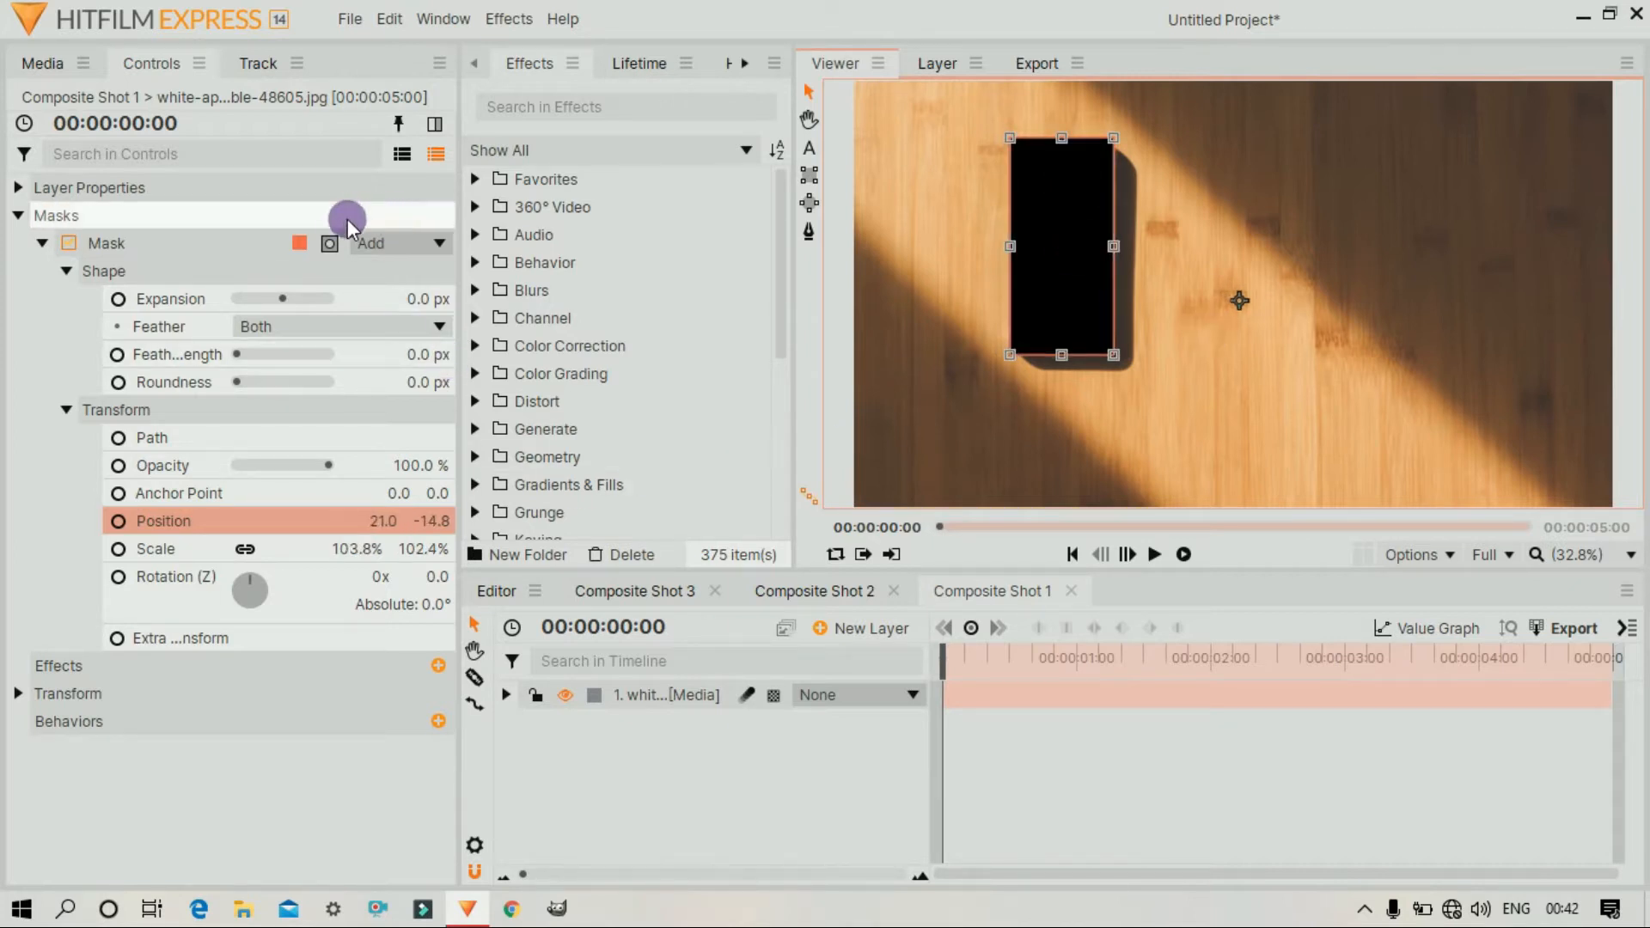
Turn off the mask's inversion and nudge the mask horizontally to a position of about 27, -14.8
left_click(330, 244)
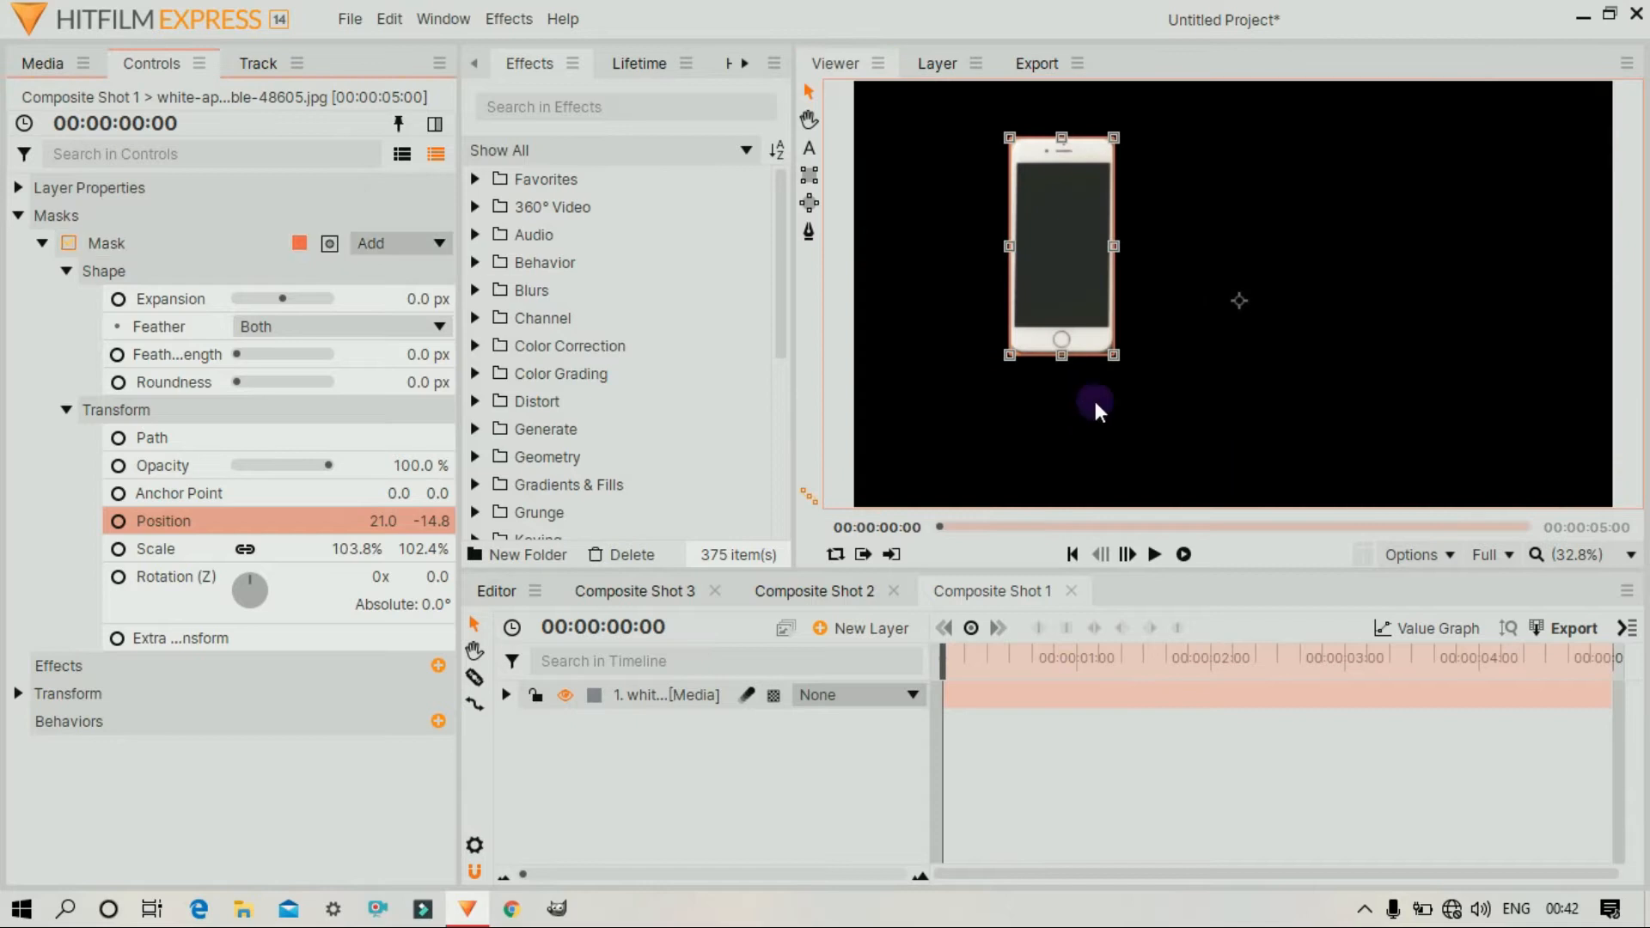
left_click(1080, 266)
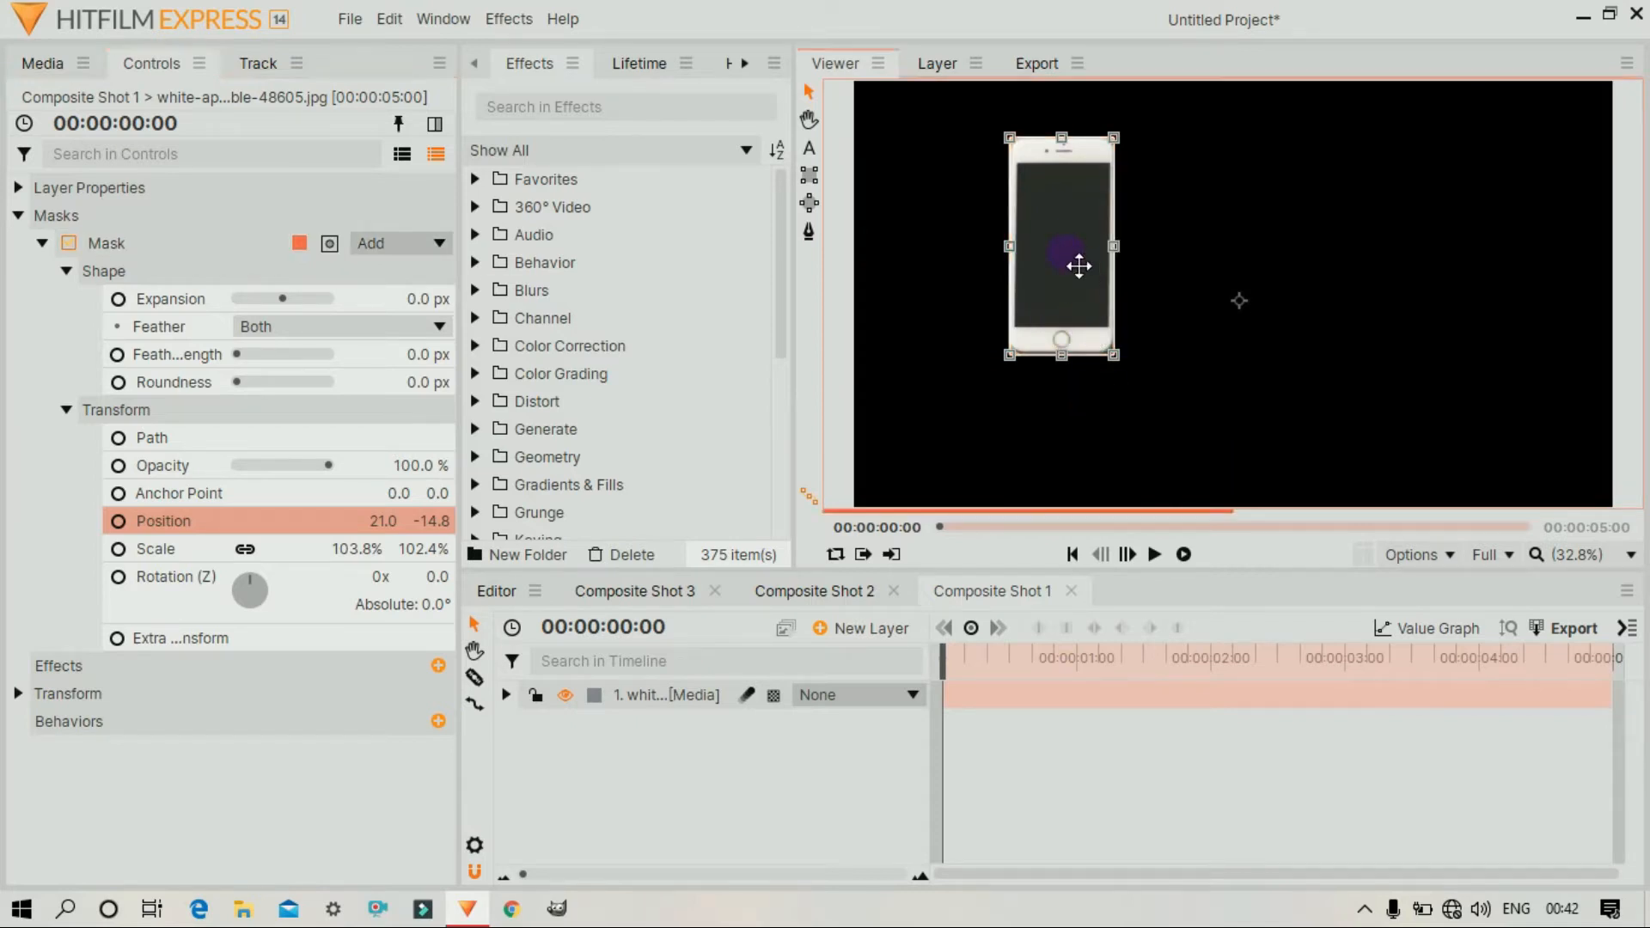
left_click_drag(1079, 266, 1081, 267)
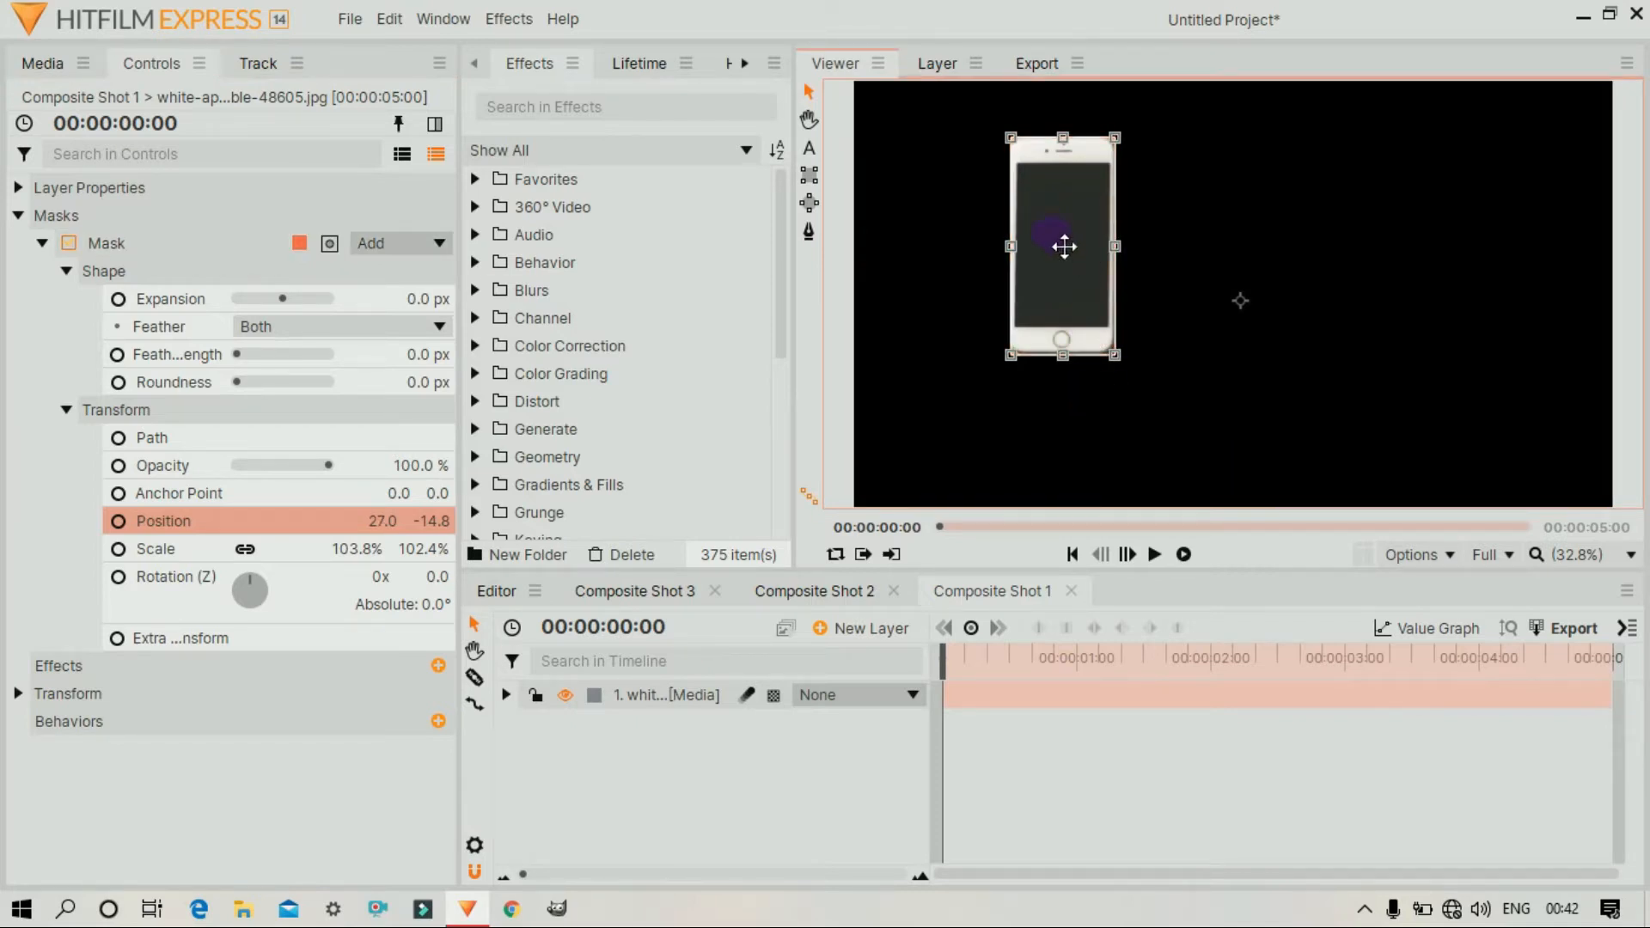
Add a 1920 by 1080 light orange plane layer and place it beneath the masked phone layer
right_click(1014, 752)
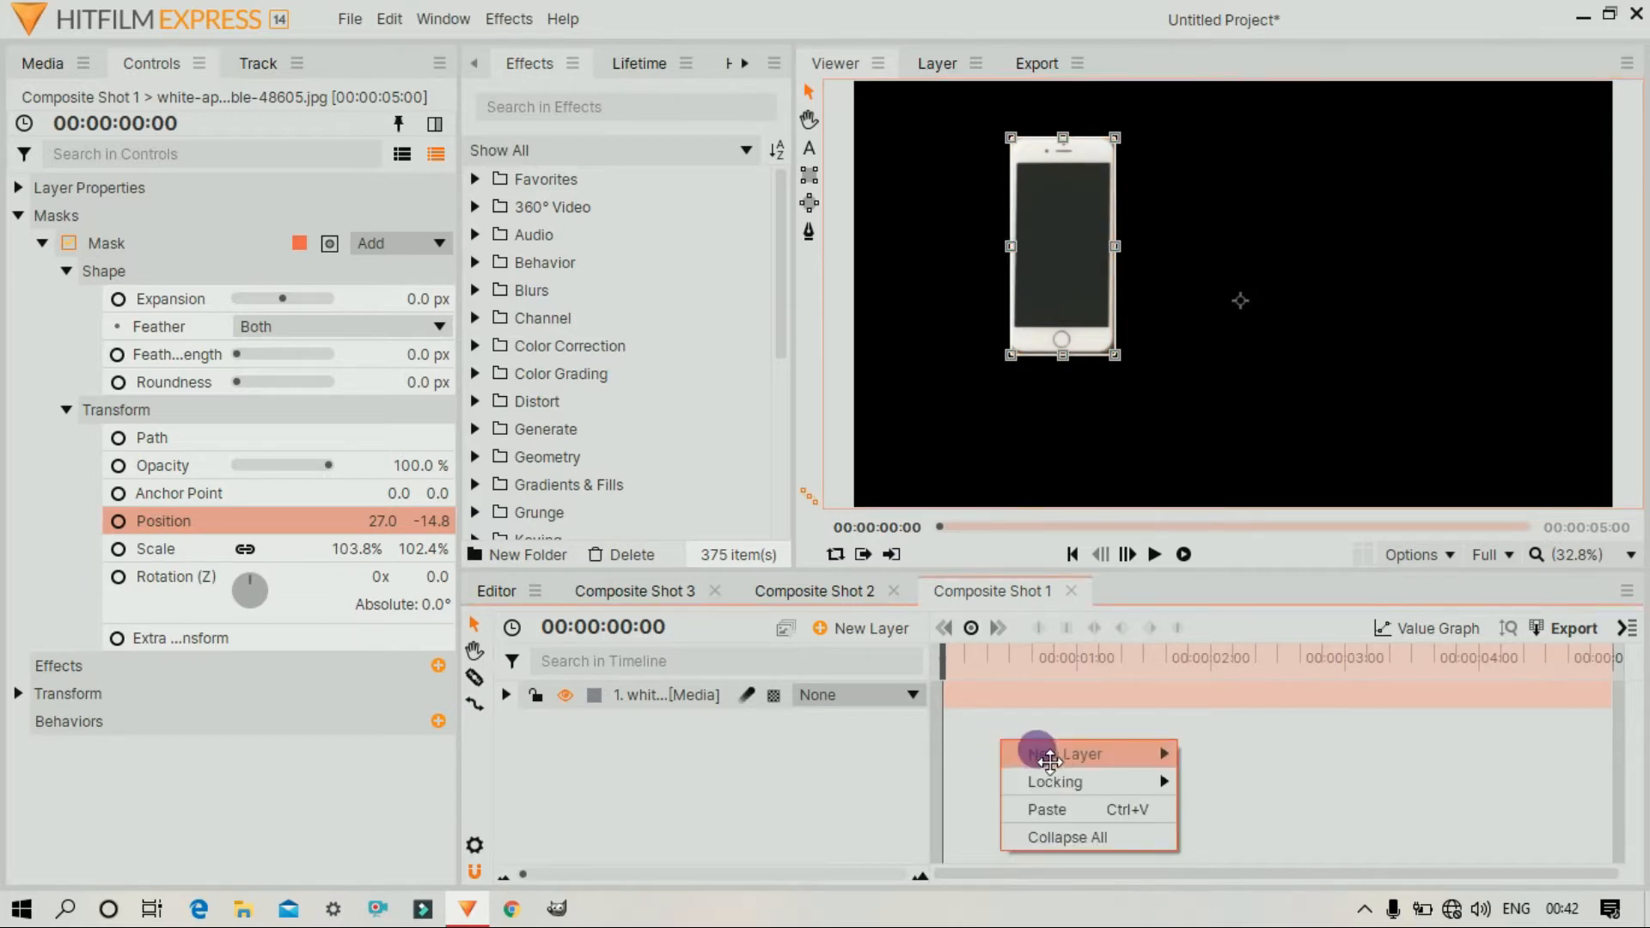
mouse_move(1062, 755)
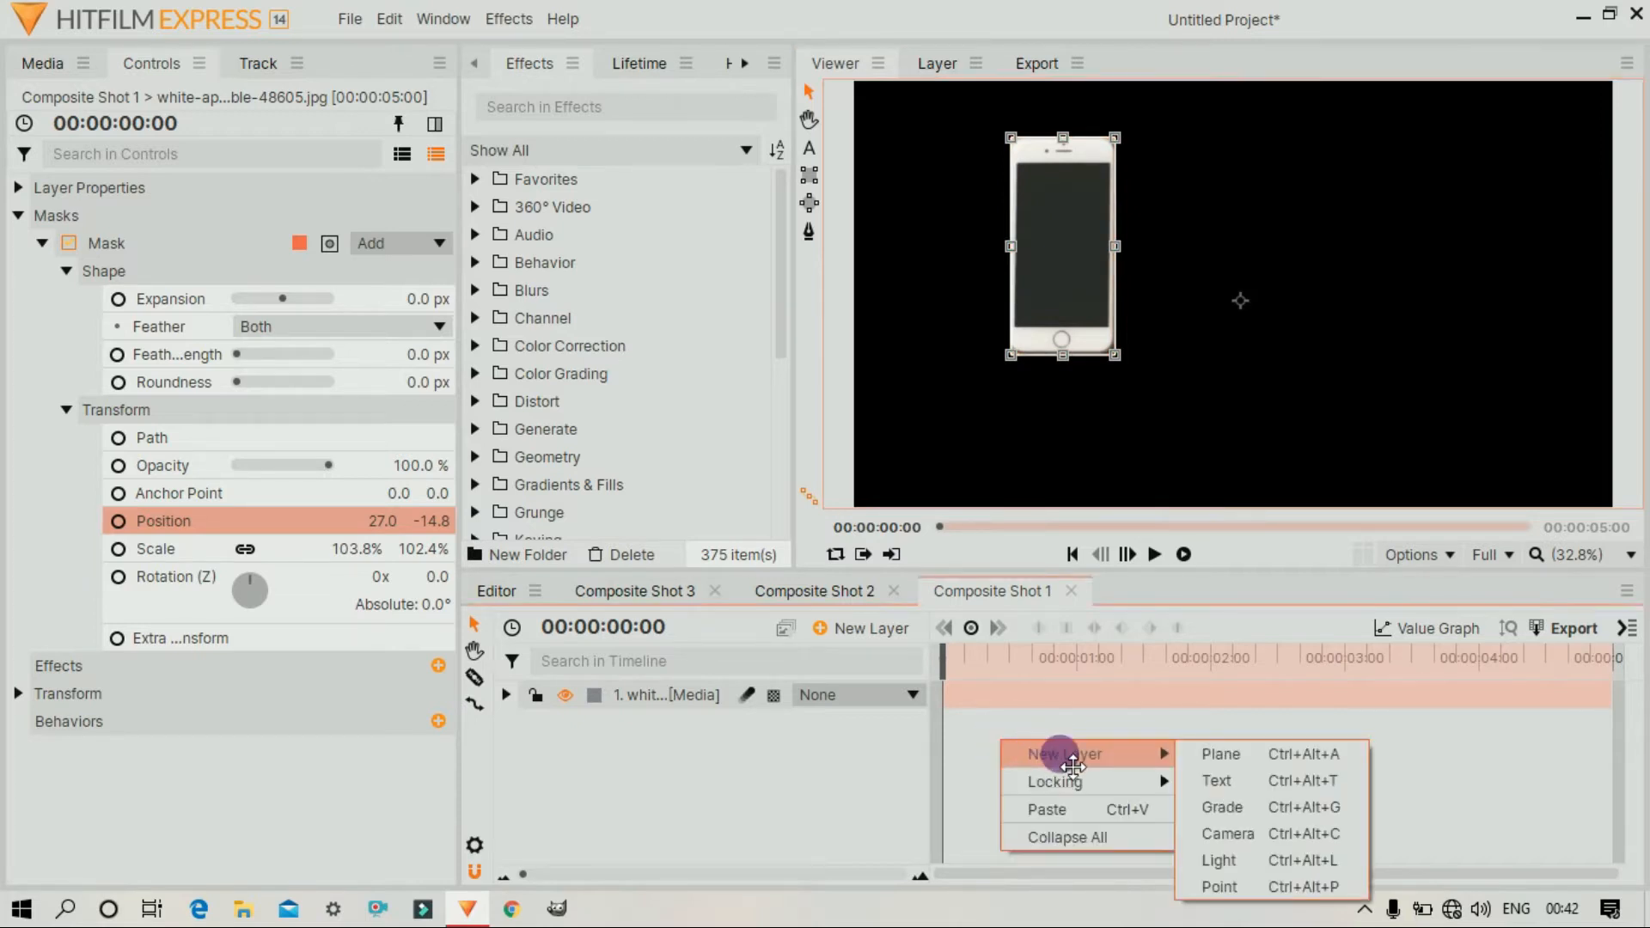
left_click(1224, 756)
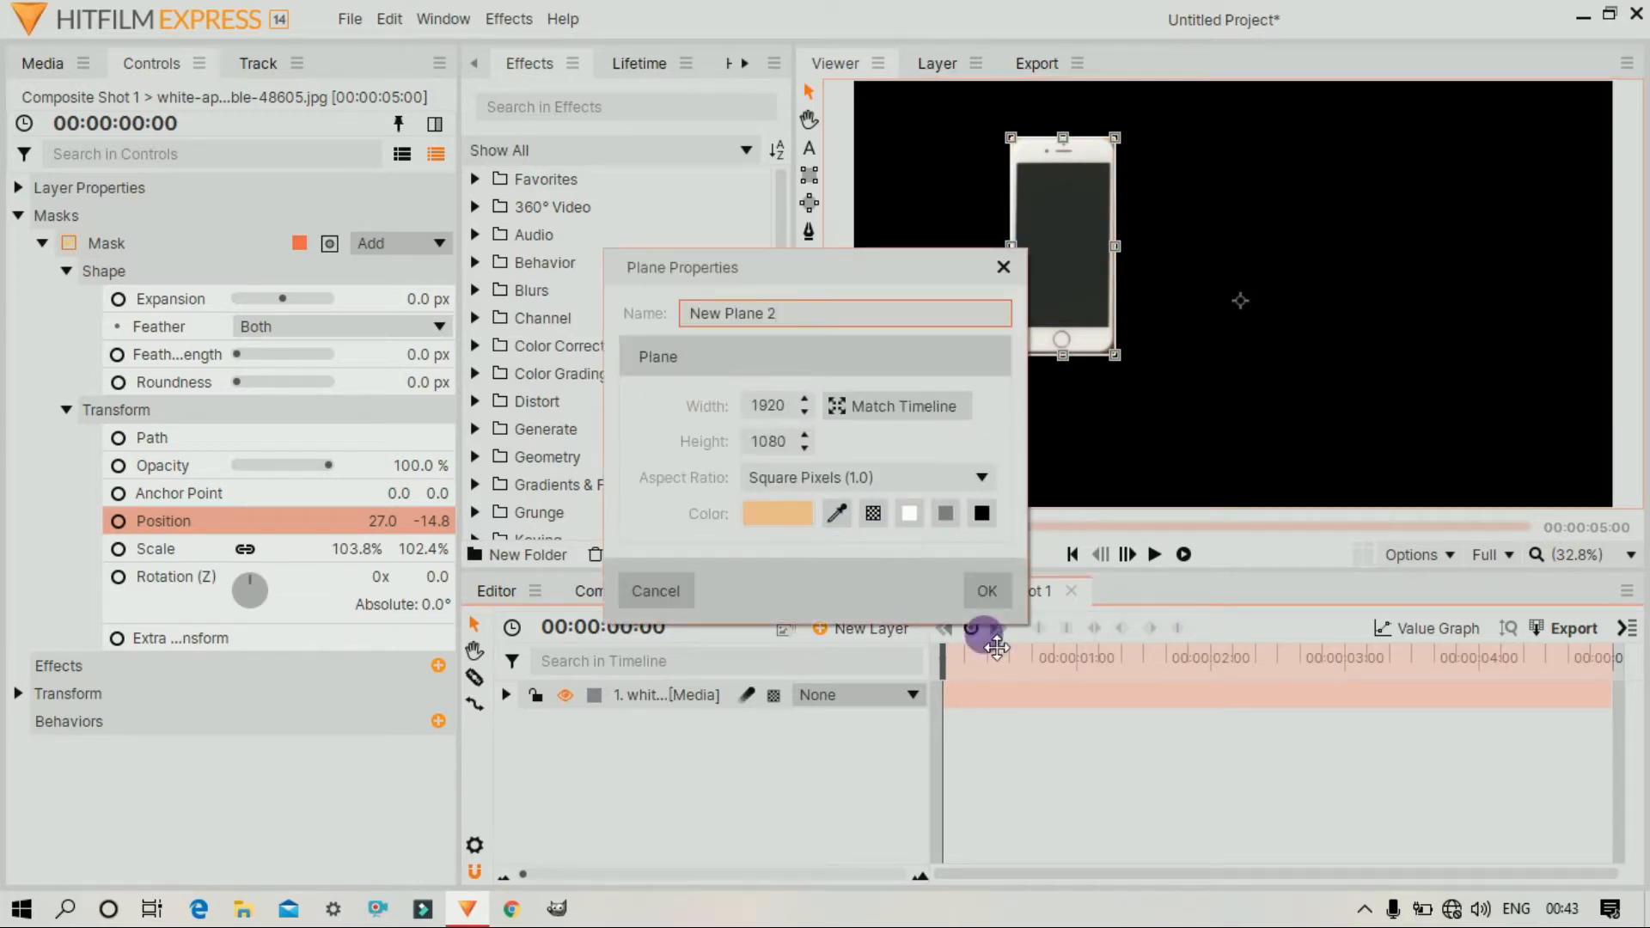
left_click(997, 597)
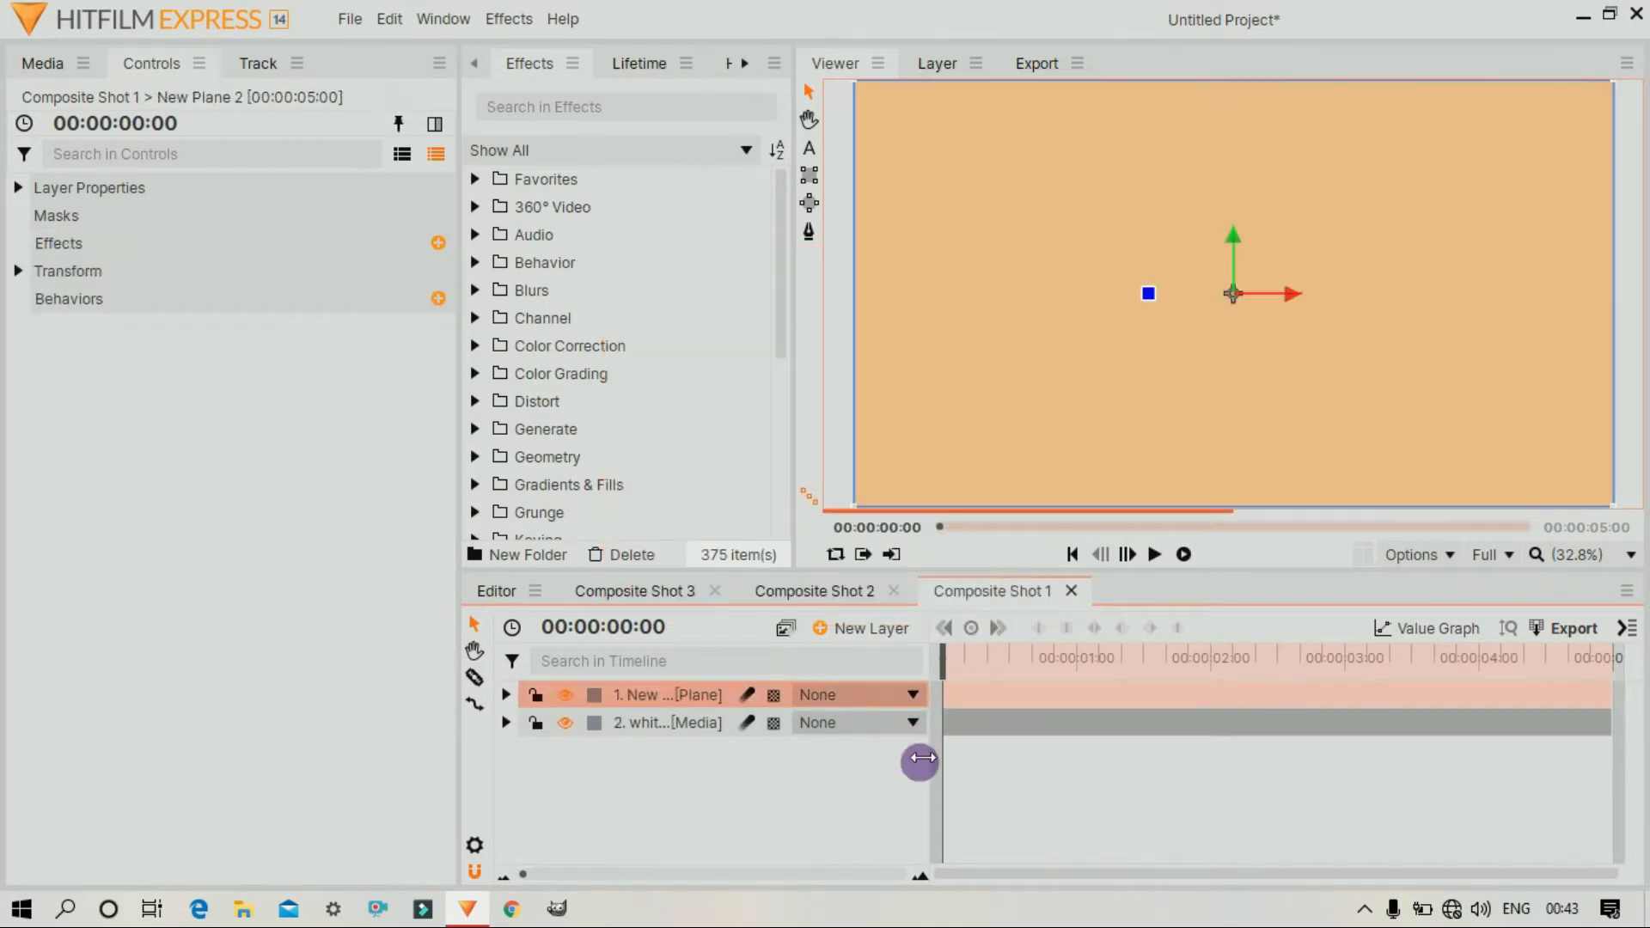
left_click_drag(696, 695, 681, 765)
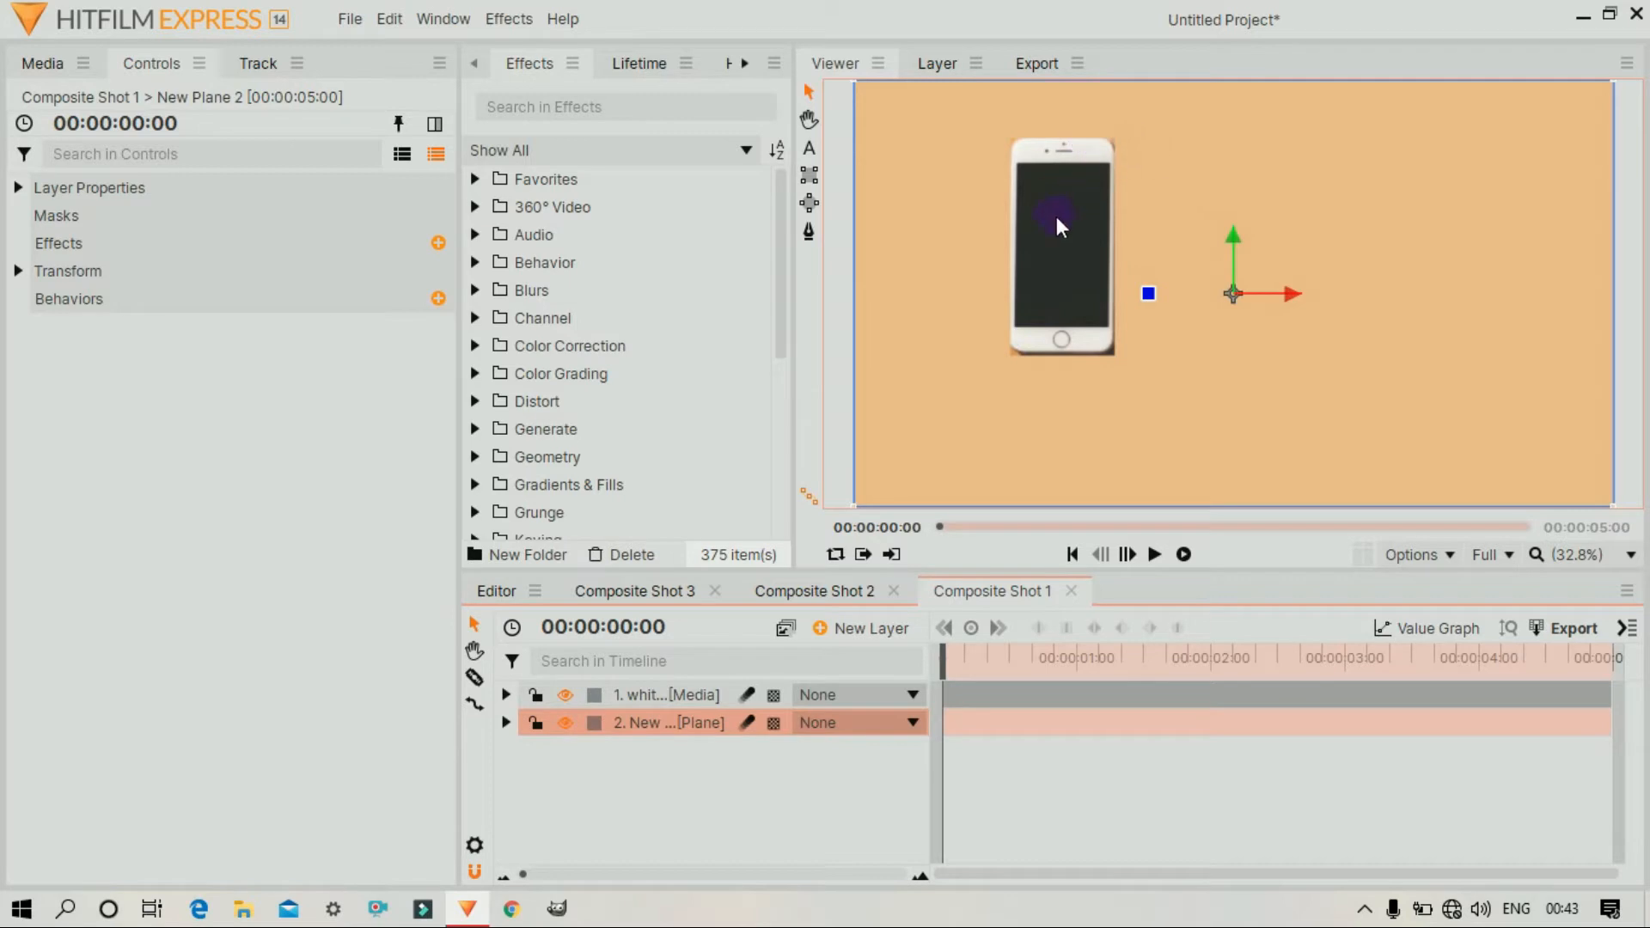
Set the phone mask's Feather to In with a strength of 10 px and inspect the phone's edges up close
left_click(667, 693)
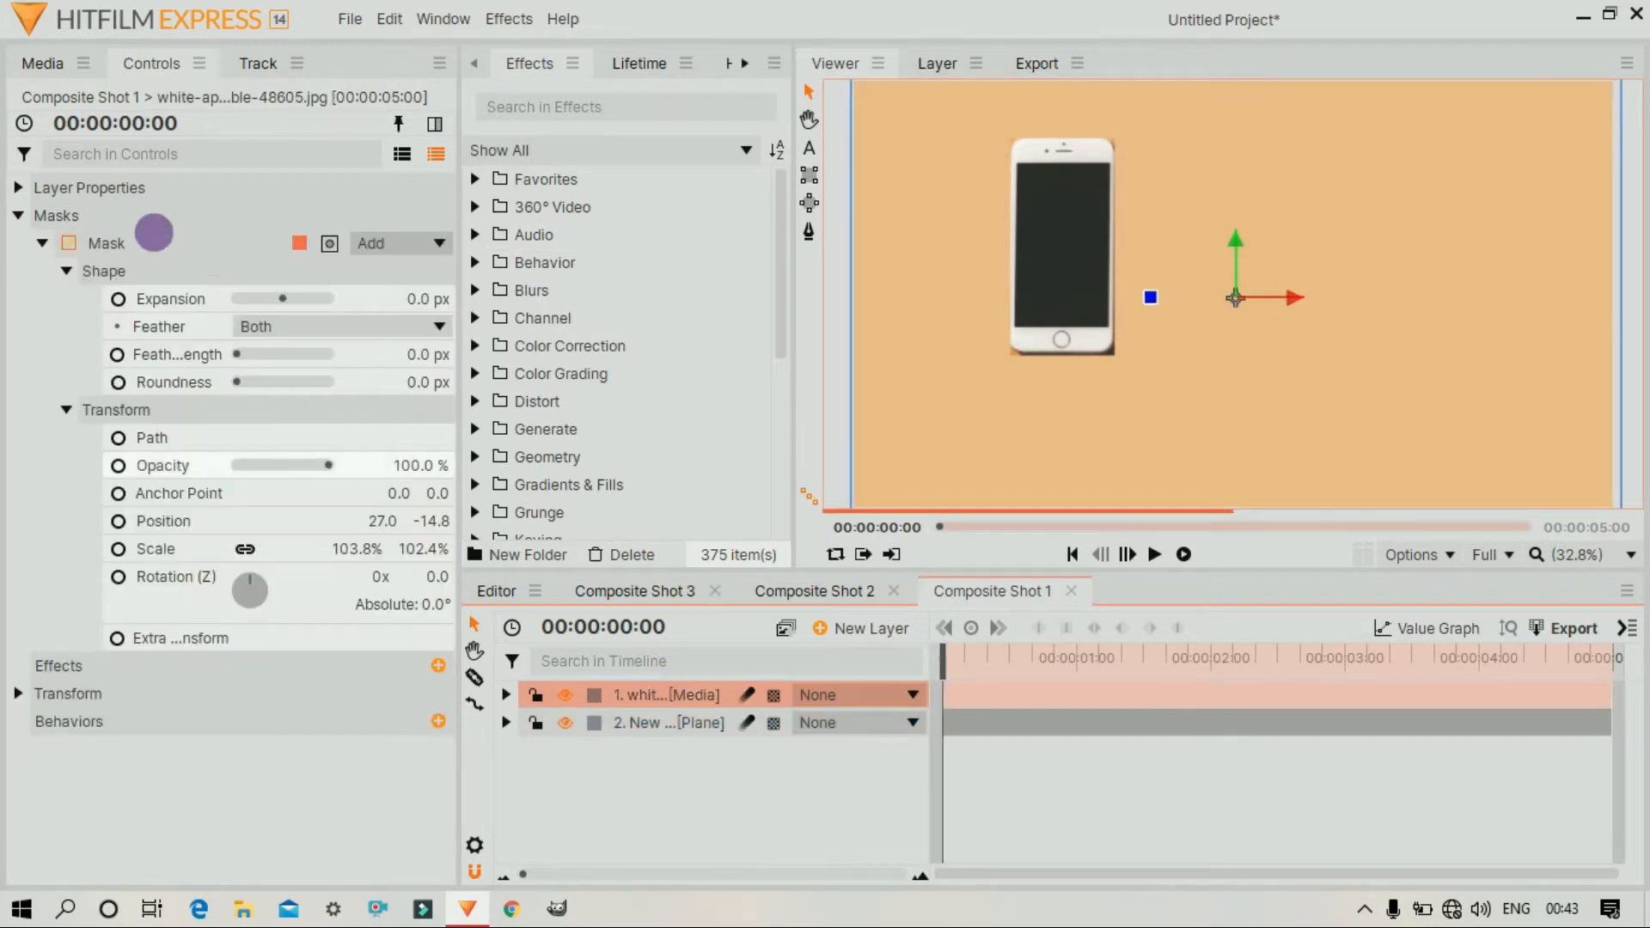
left_click(345, 331)
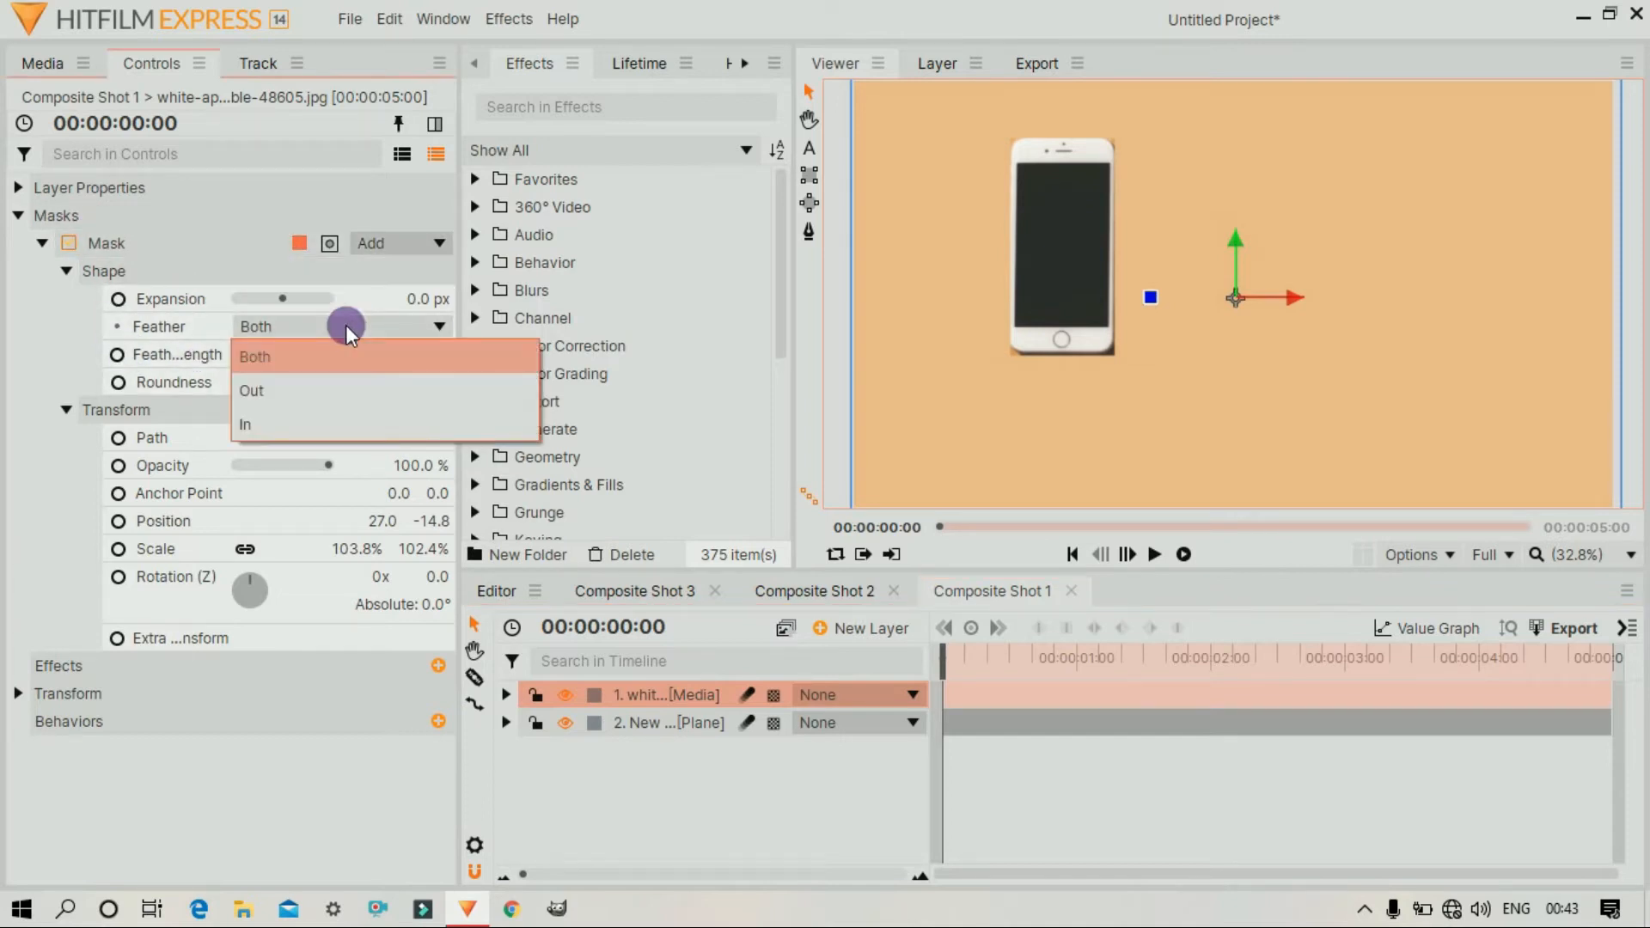
left_click(331, 427)
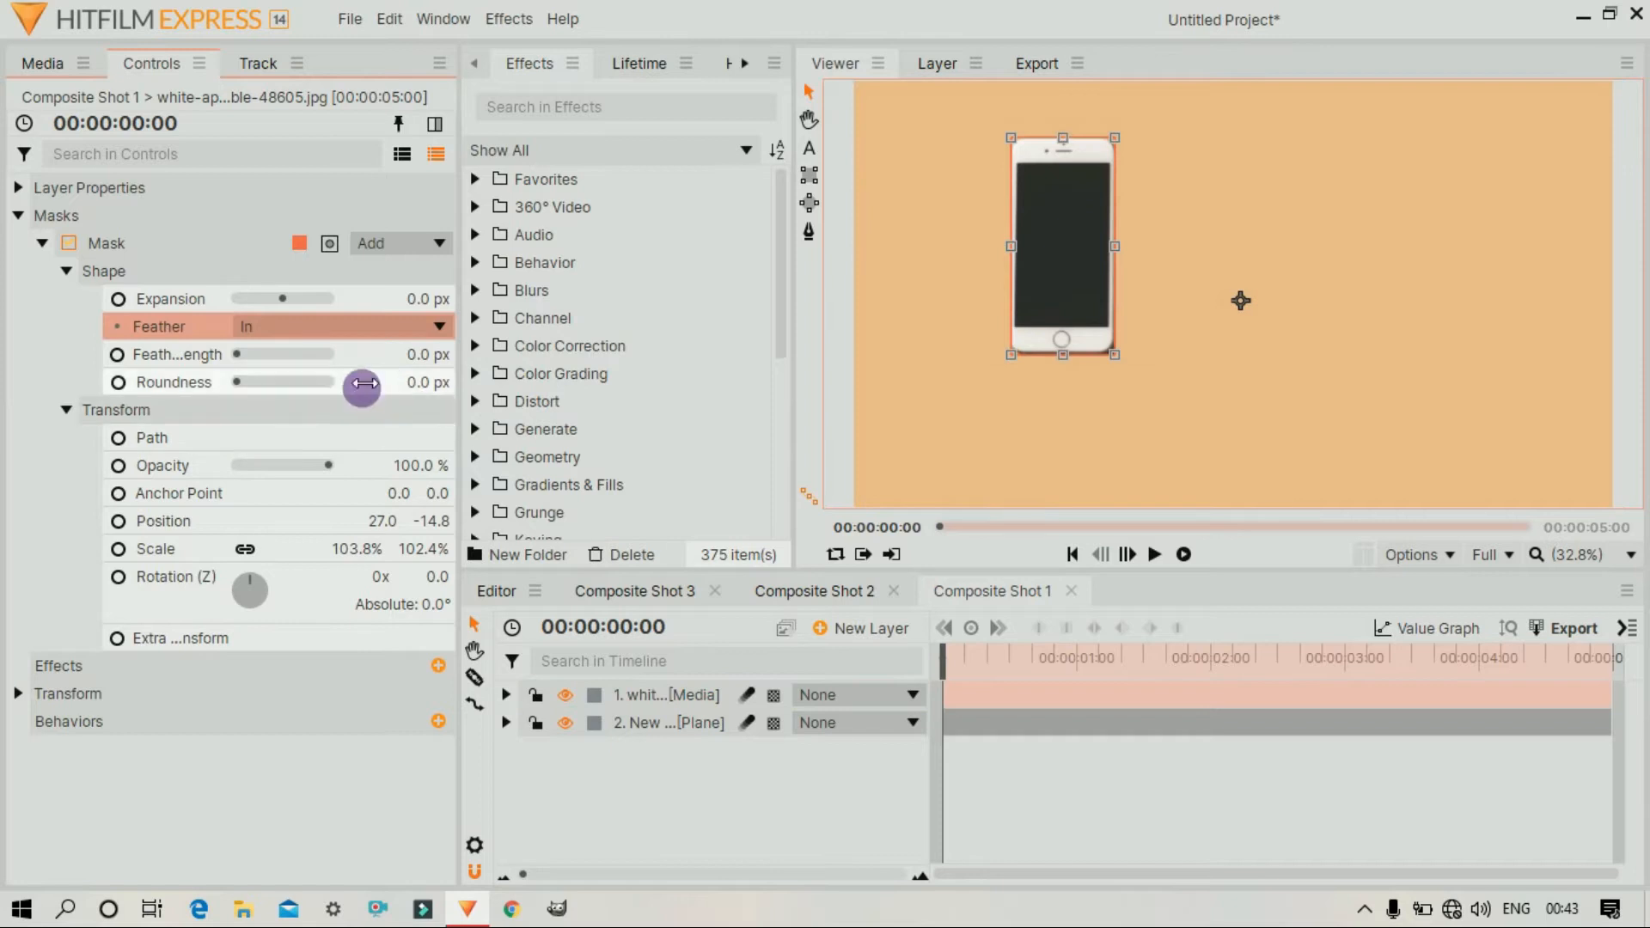
left_click(432, 360)
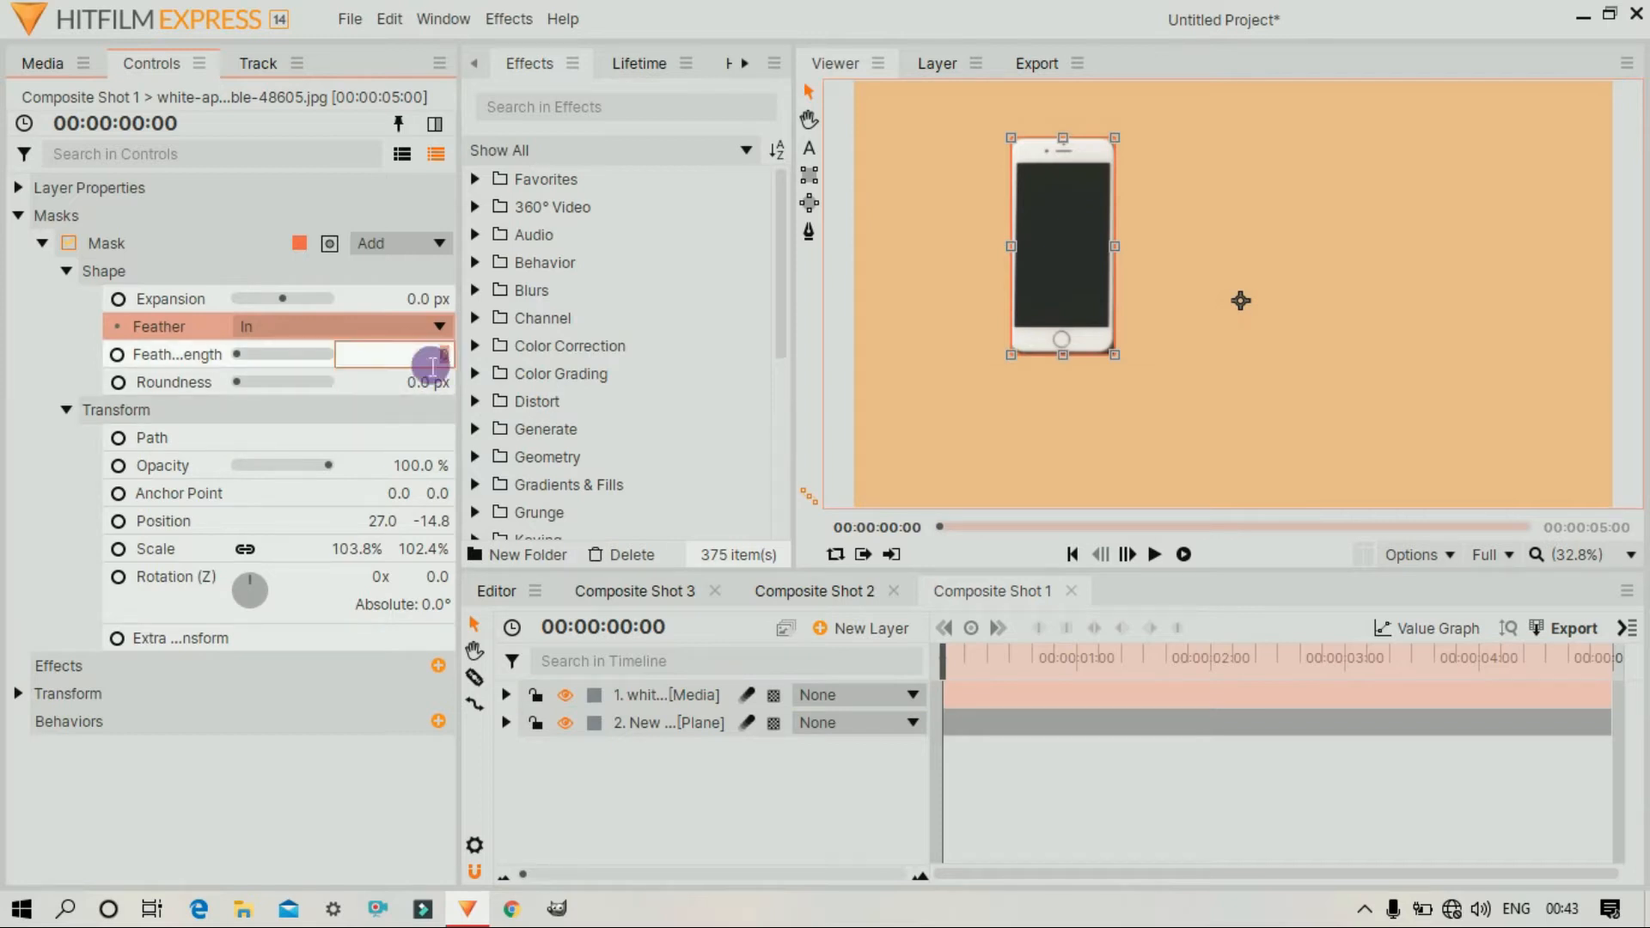
type("10")
key("Return")
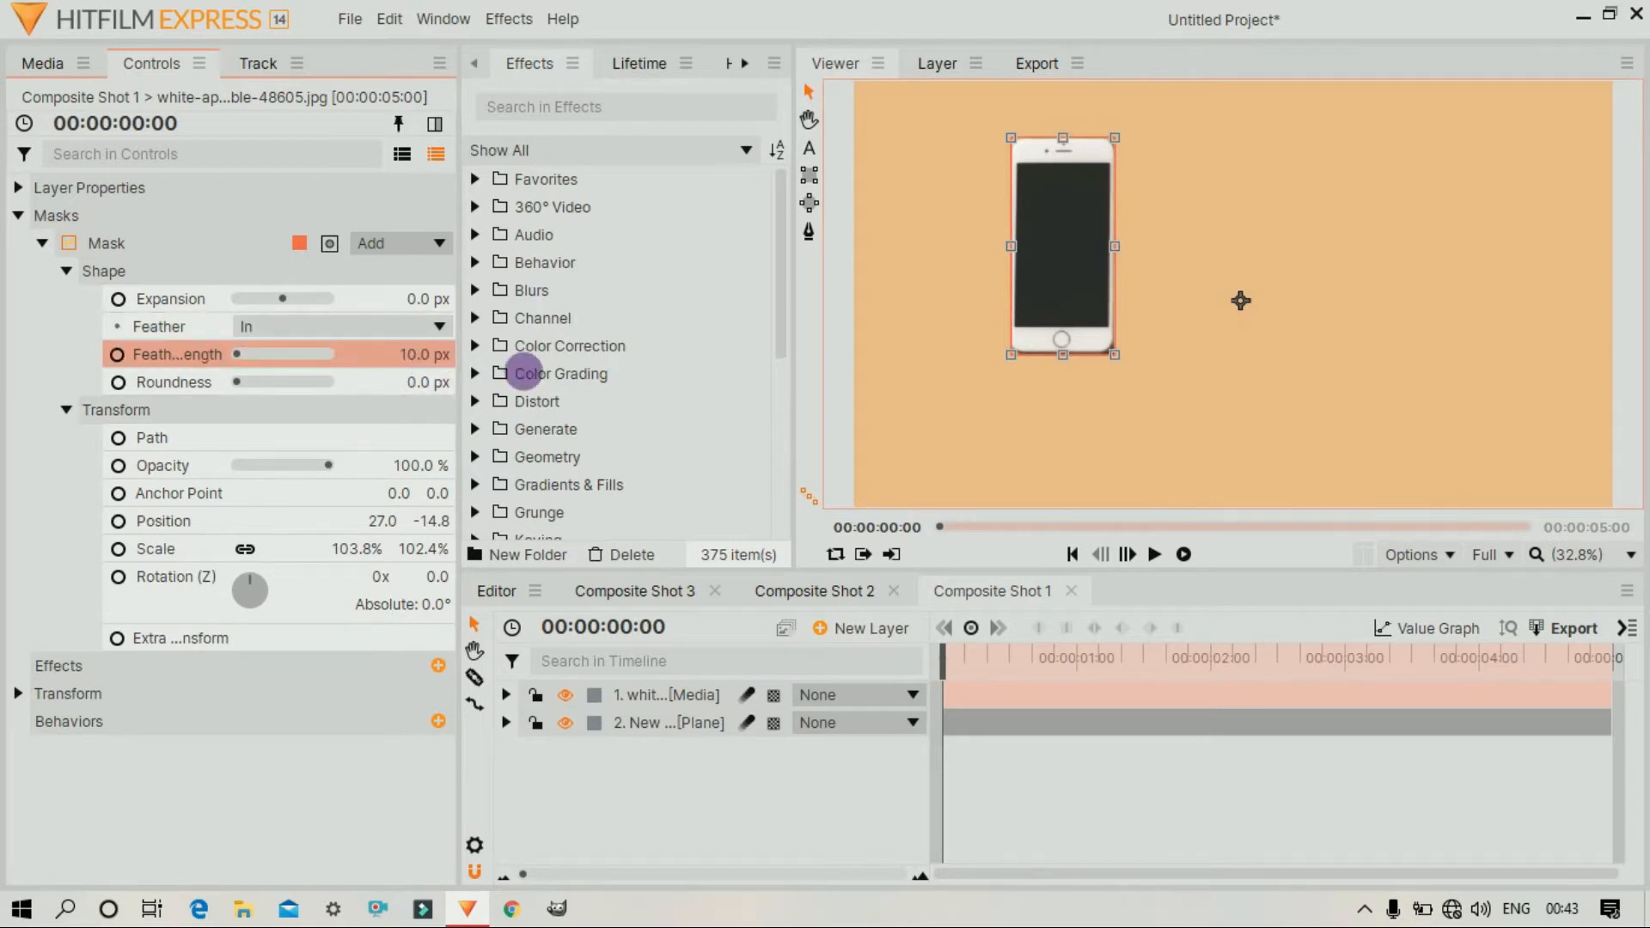
left_click(1091, 431)
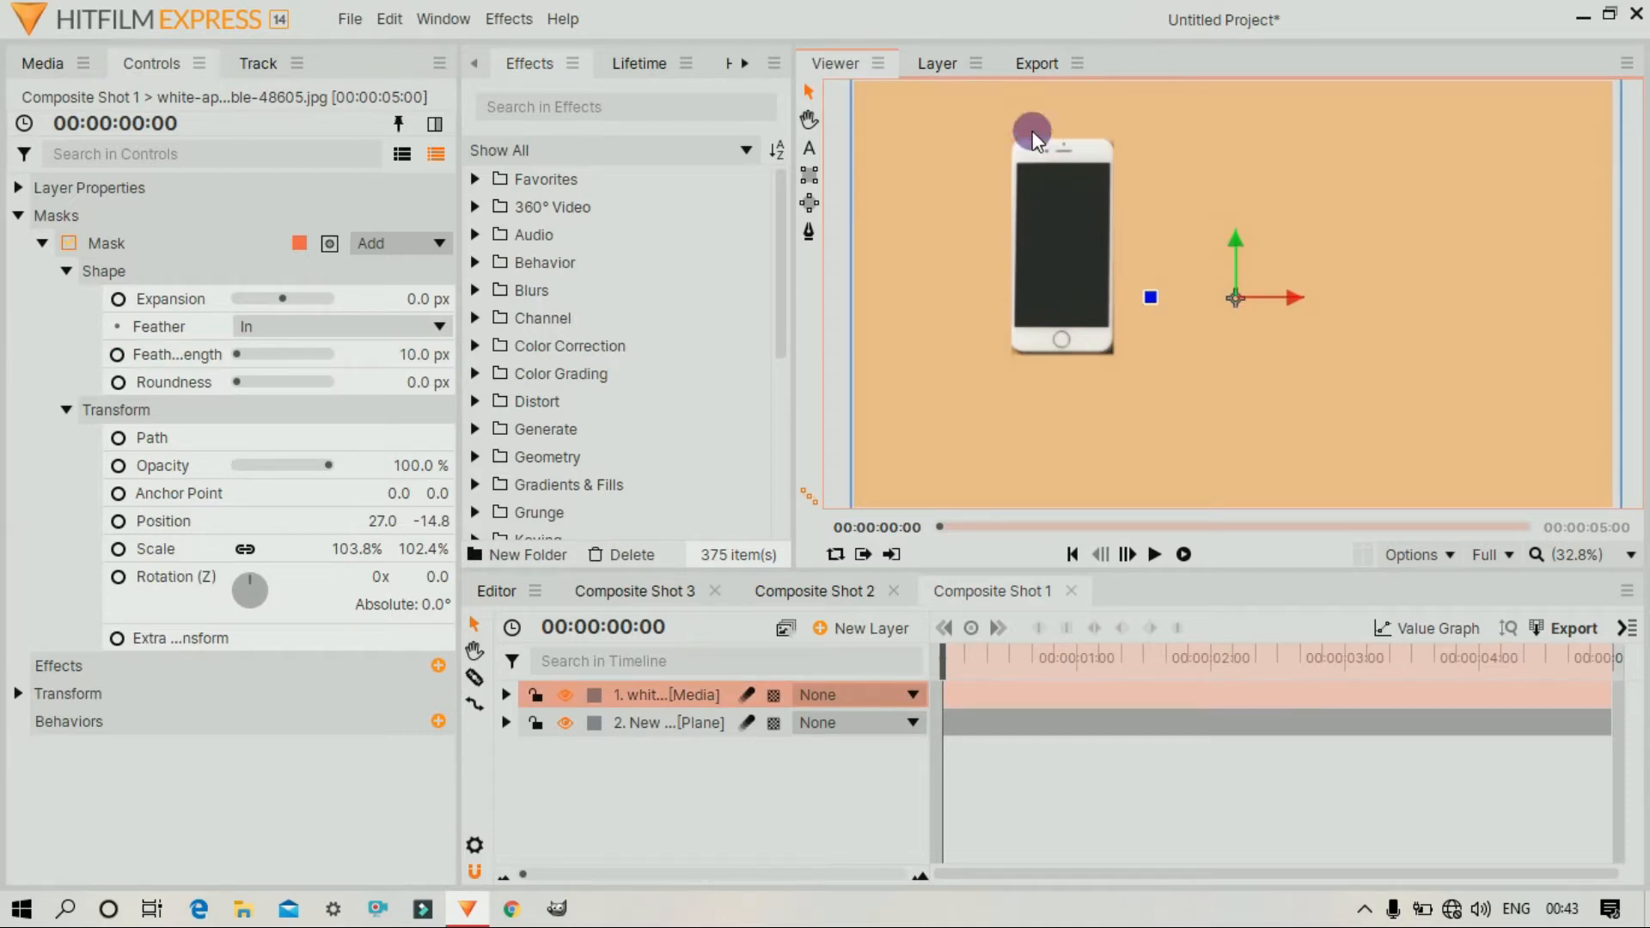
scroll(1033, 137, "up", 4)
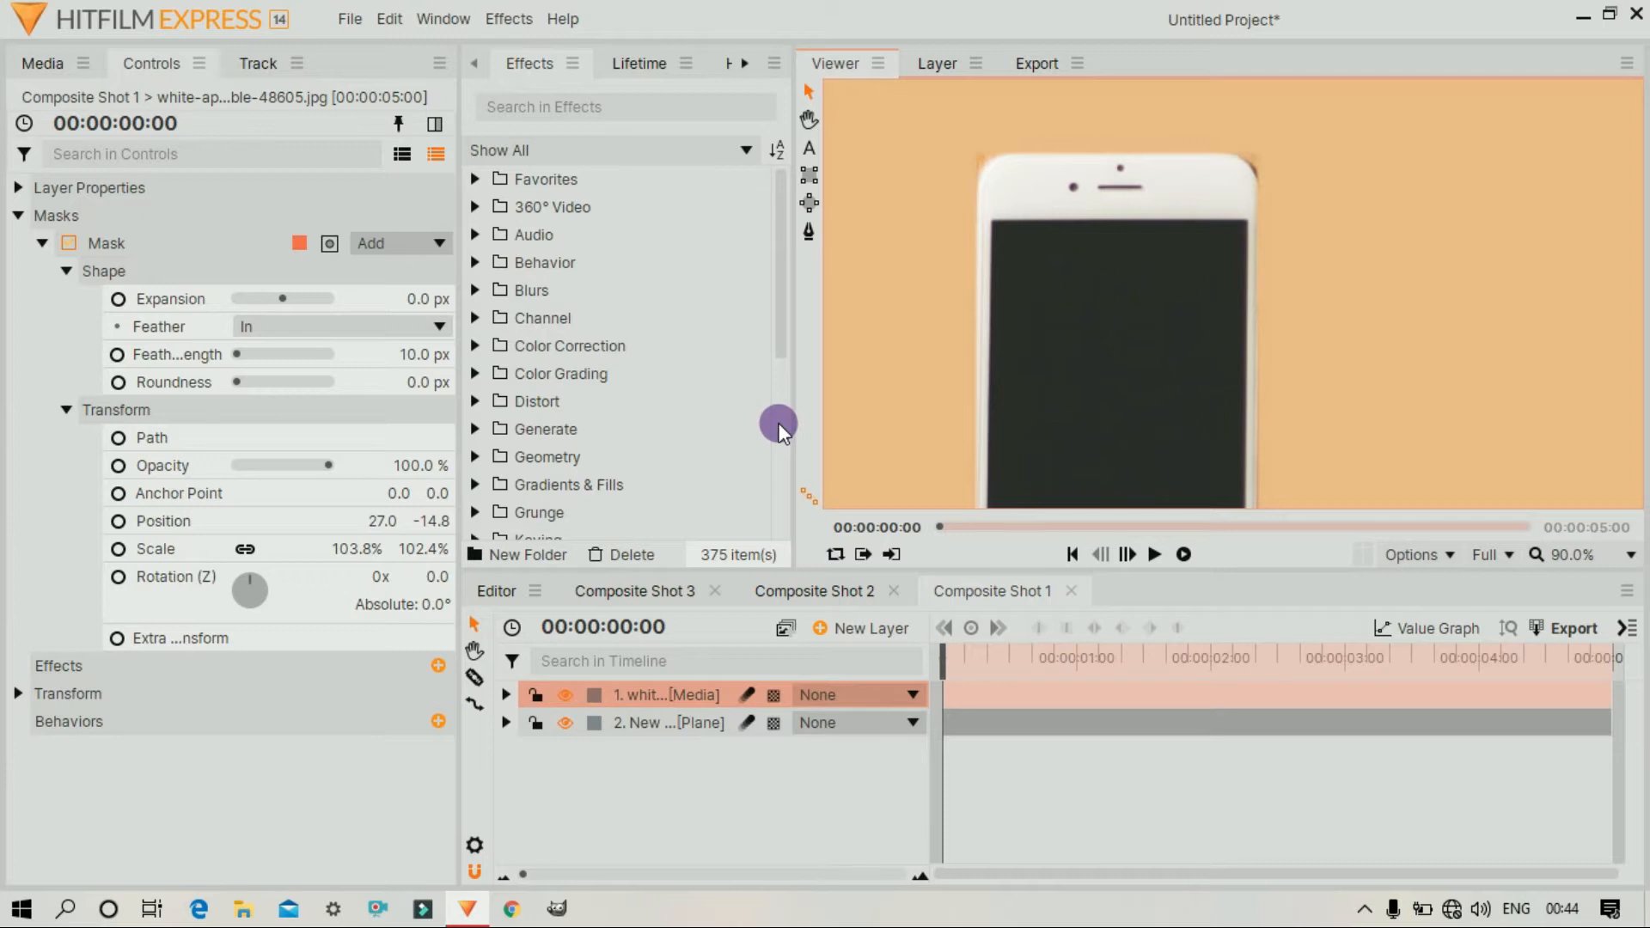
In Composite Shot 2, draw an elliptical mask over the red Coca-Cola bottle cap
left_click(810, 593)
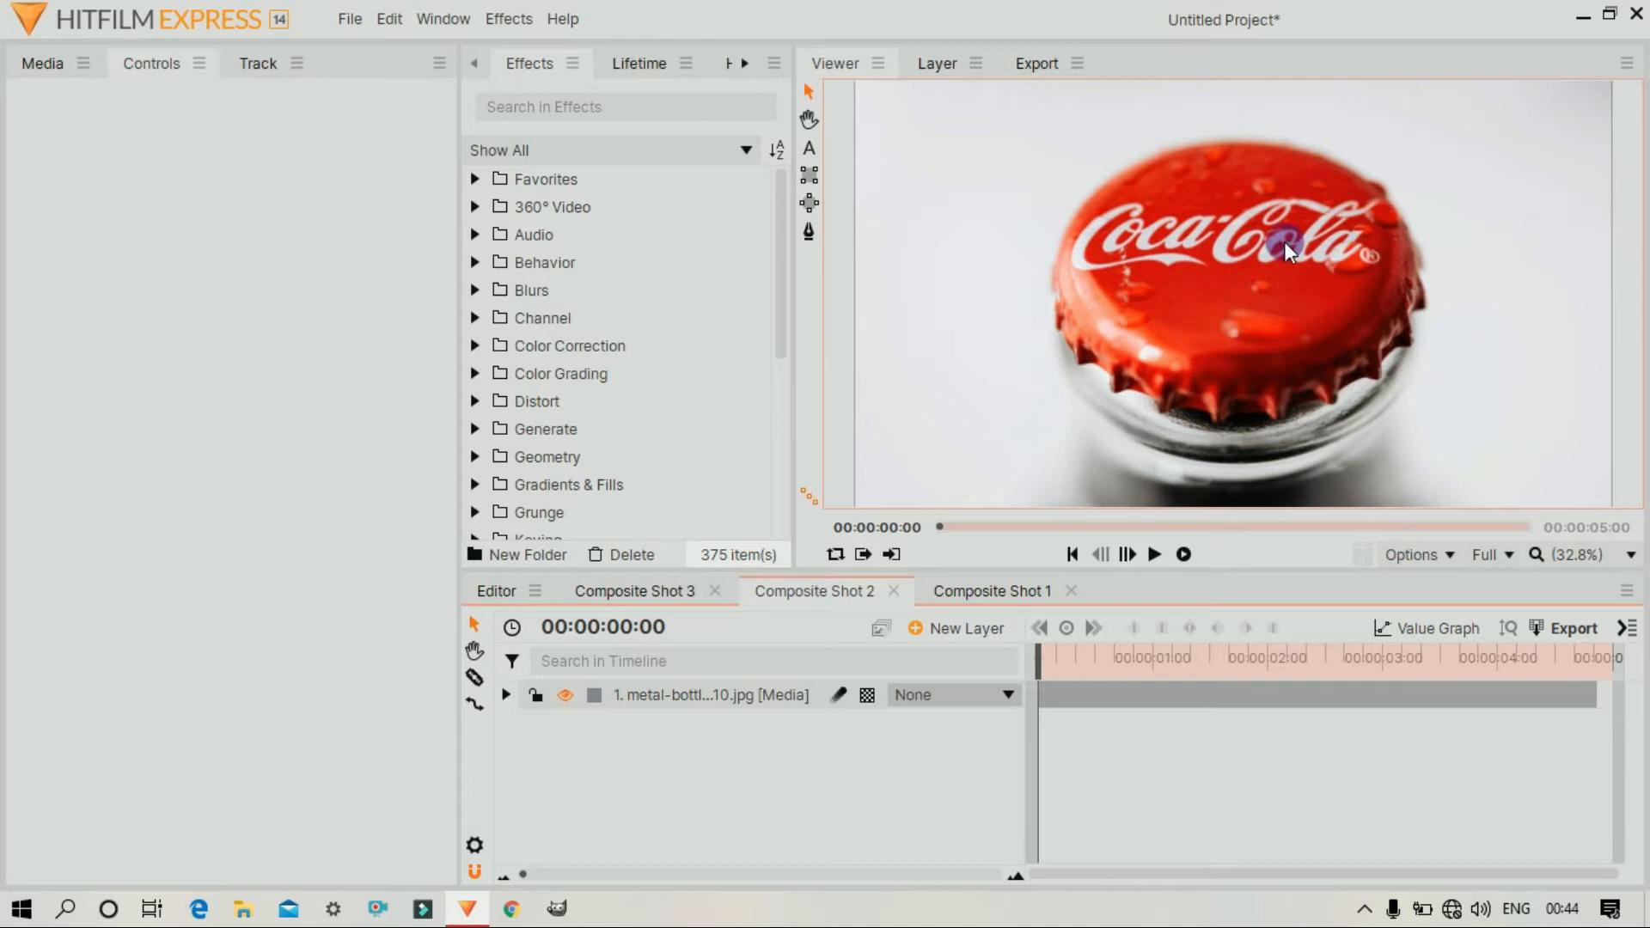
left_click(809, 204)
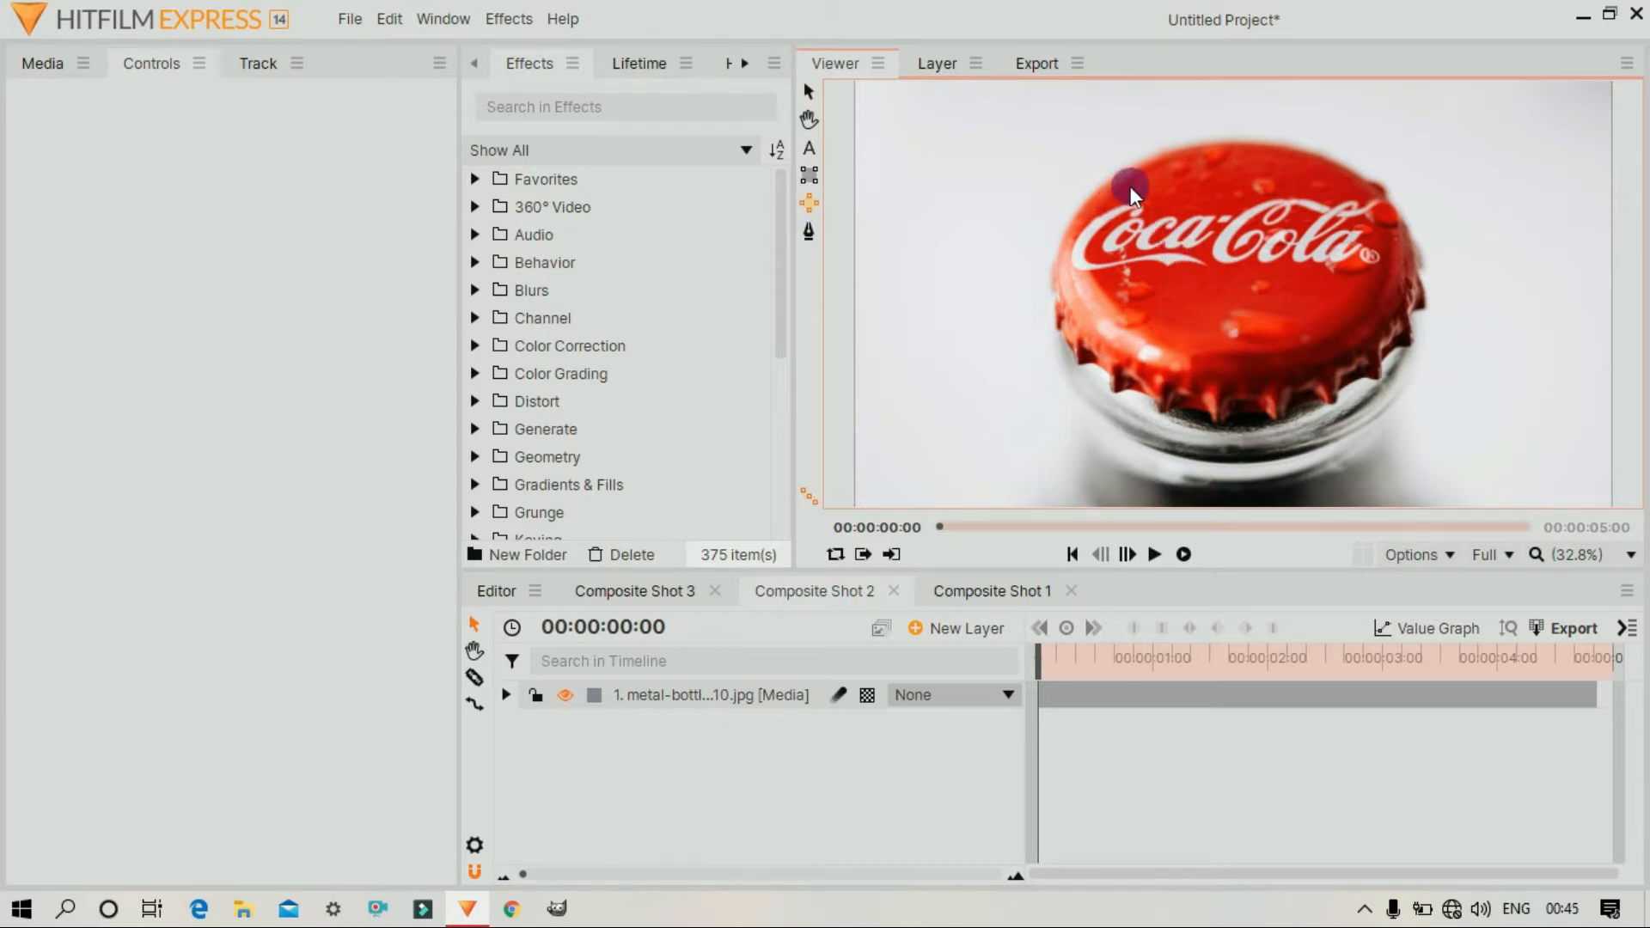
mouse_move(1126, 181)
left_mouse_down()
mouse_move(1122, 168)
mouse_move(1285, 321)
mouse_move(1349, 350)
mouse_move(1363, 401)
mouse_move(1398, 427)
mouse_move(1392, 412)
left_mouse_up()
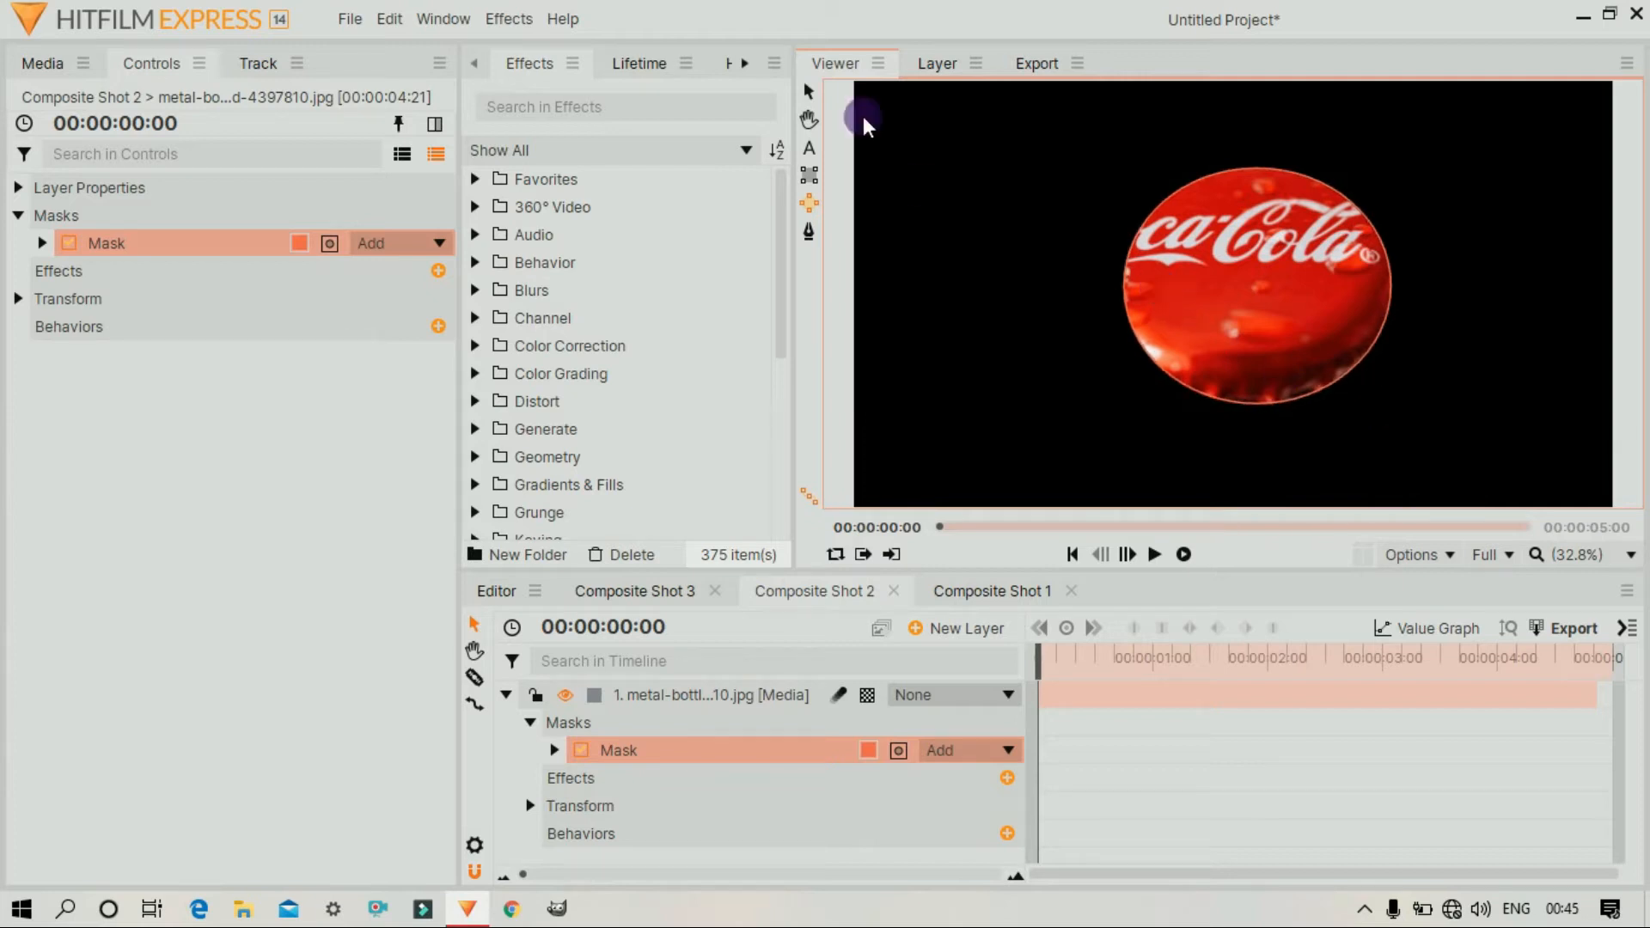
Widen the elliptical mask and reposition it so that it covers the full Coca-Cola lettering and most of the cap
left_click(808, 92)
left_click(809, 92)
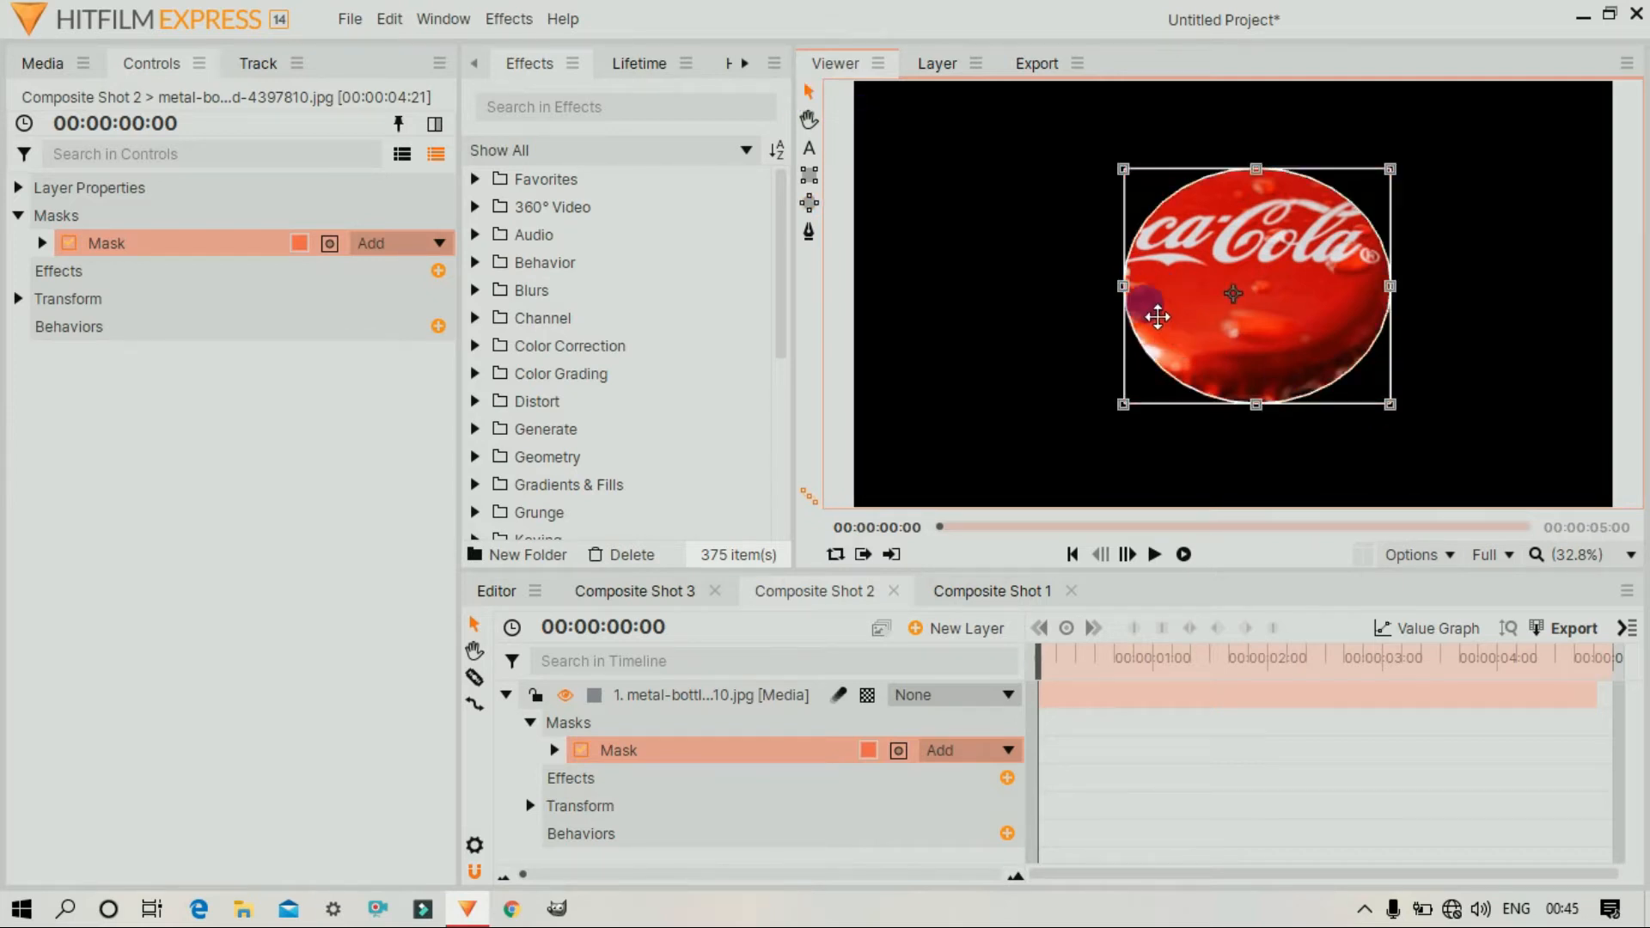
left_click_drag(1133, 291, 1076, 273)
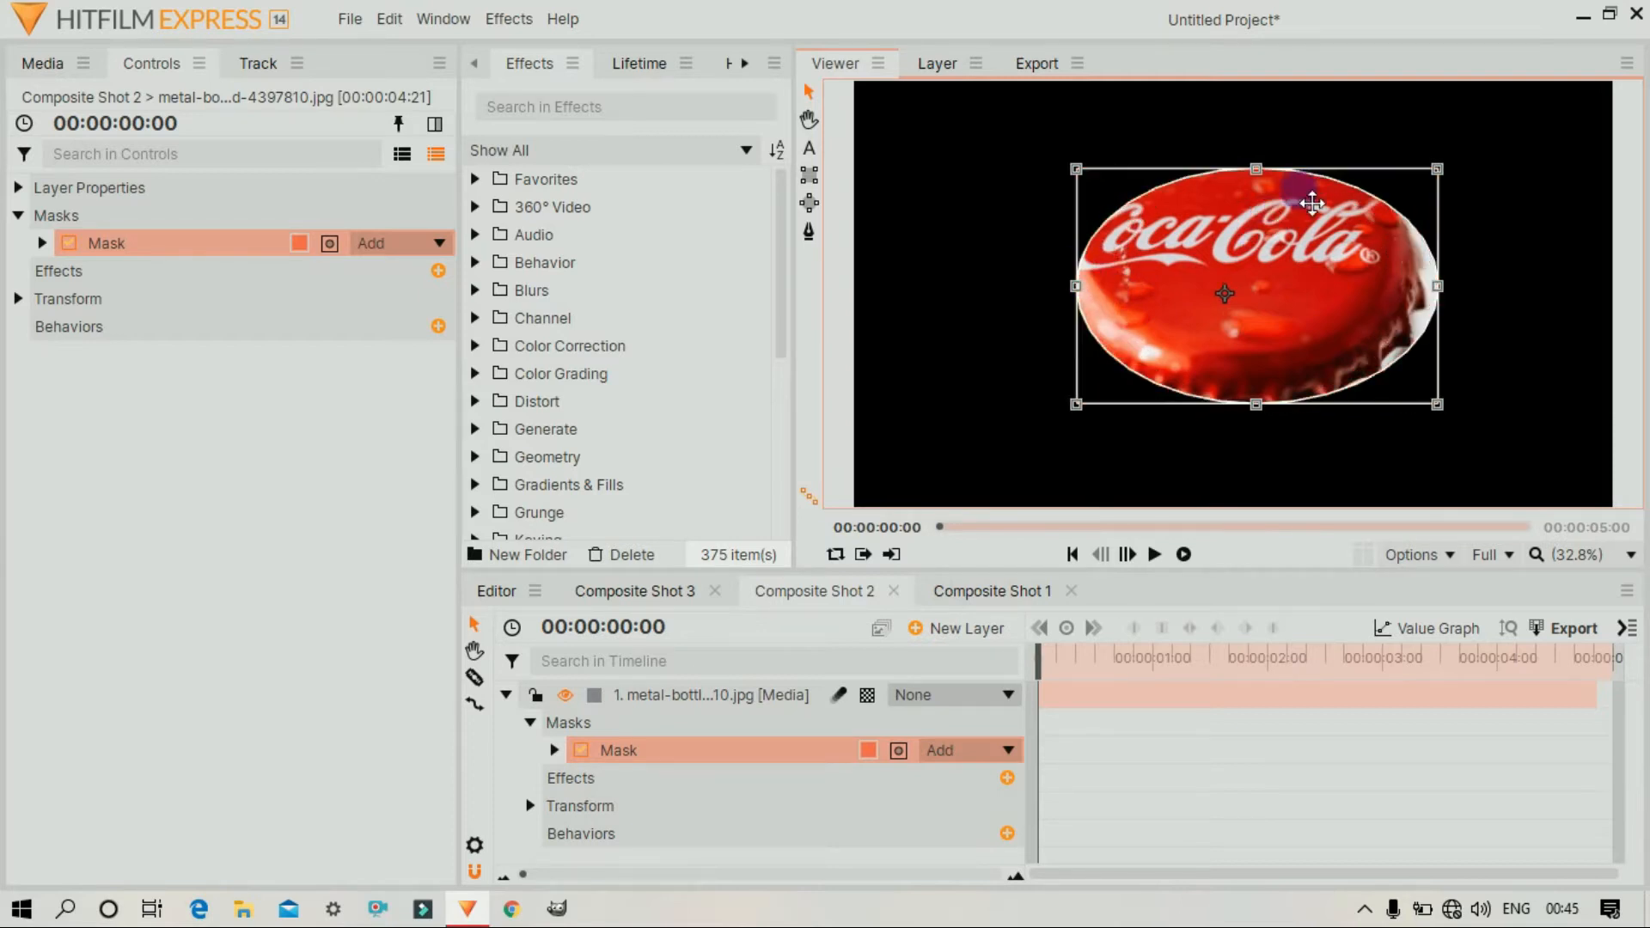
left_click_drag(1253, 274, 1218, 247)
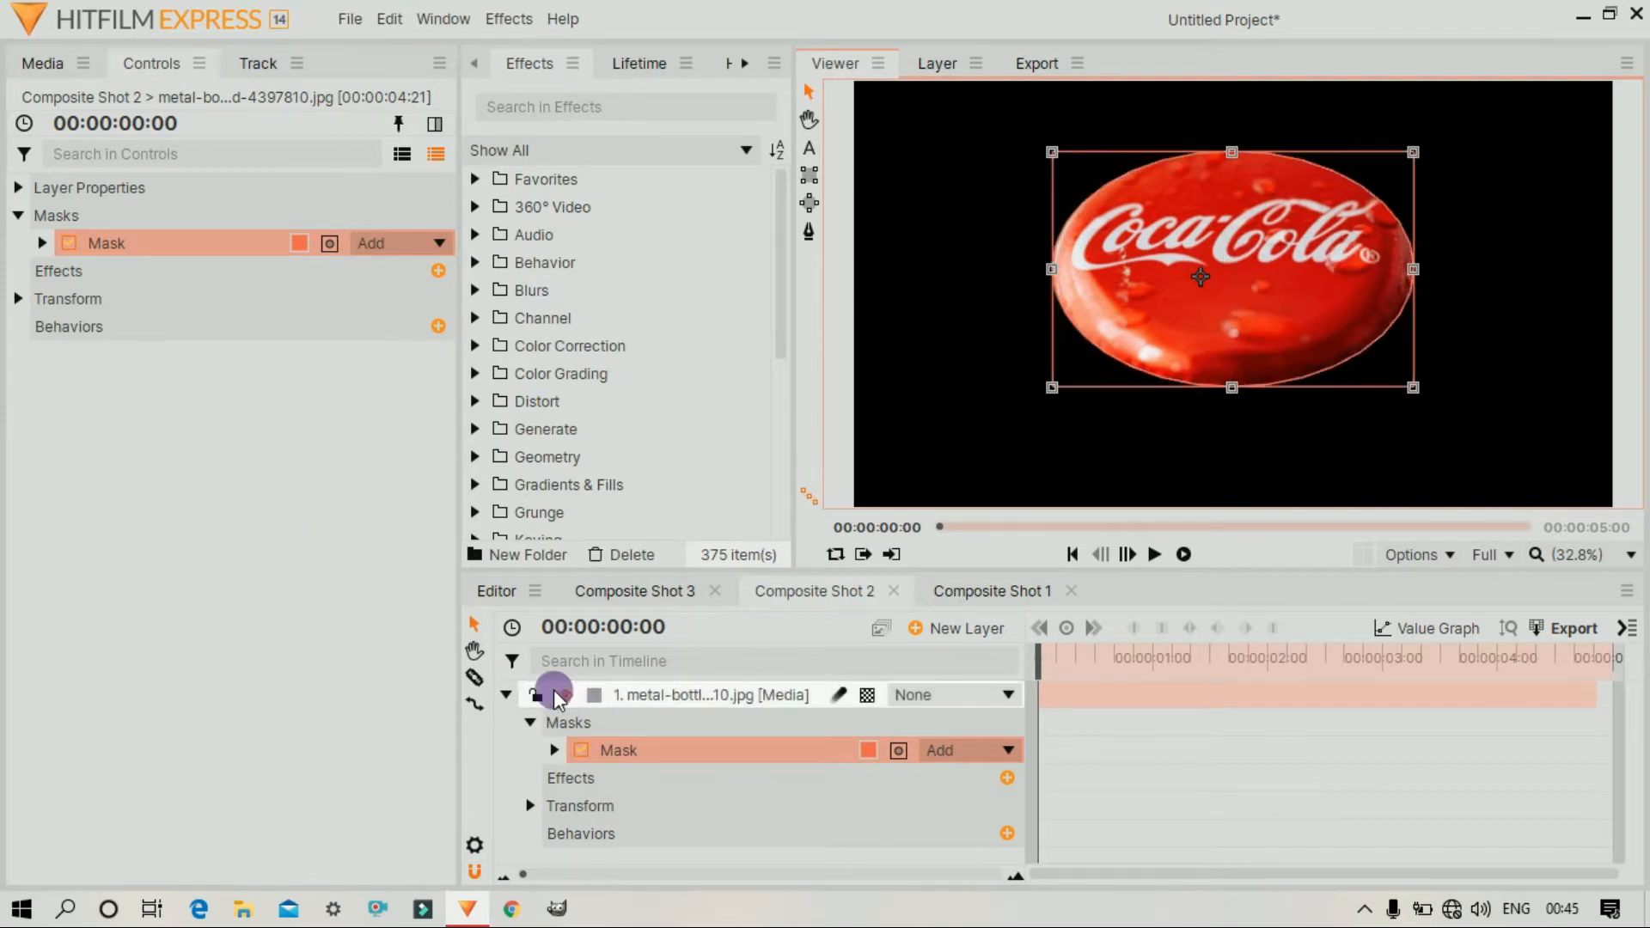
Collapse the bottle cap layer's properties, add a white 1920 by 1080 plane, and place it beneath that layer
left_click(531, 723)
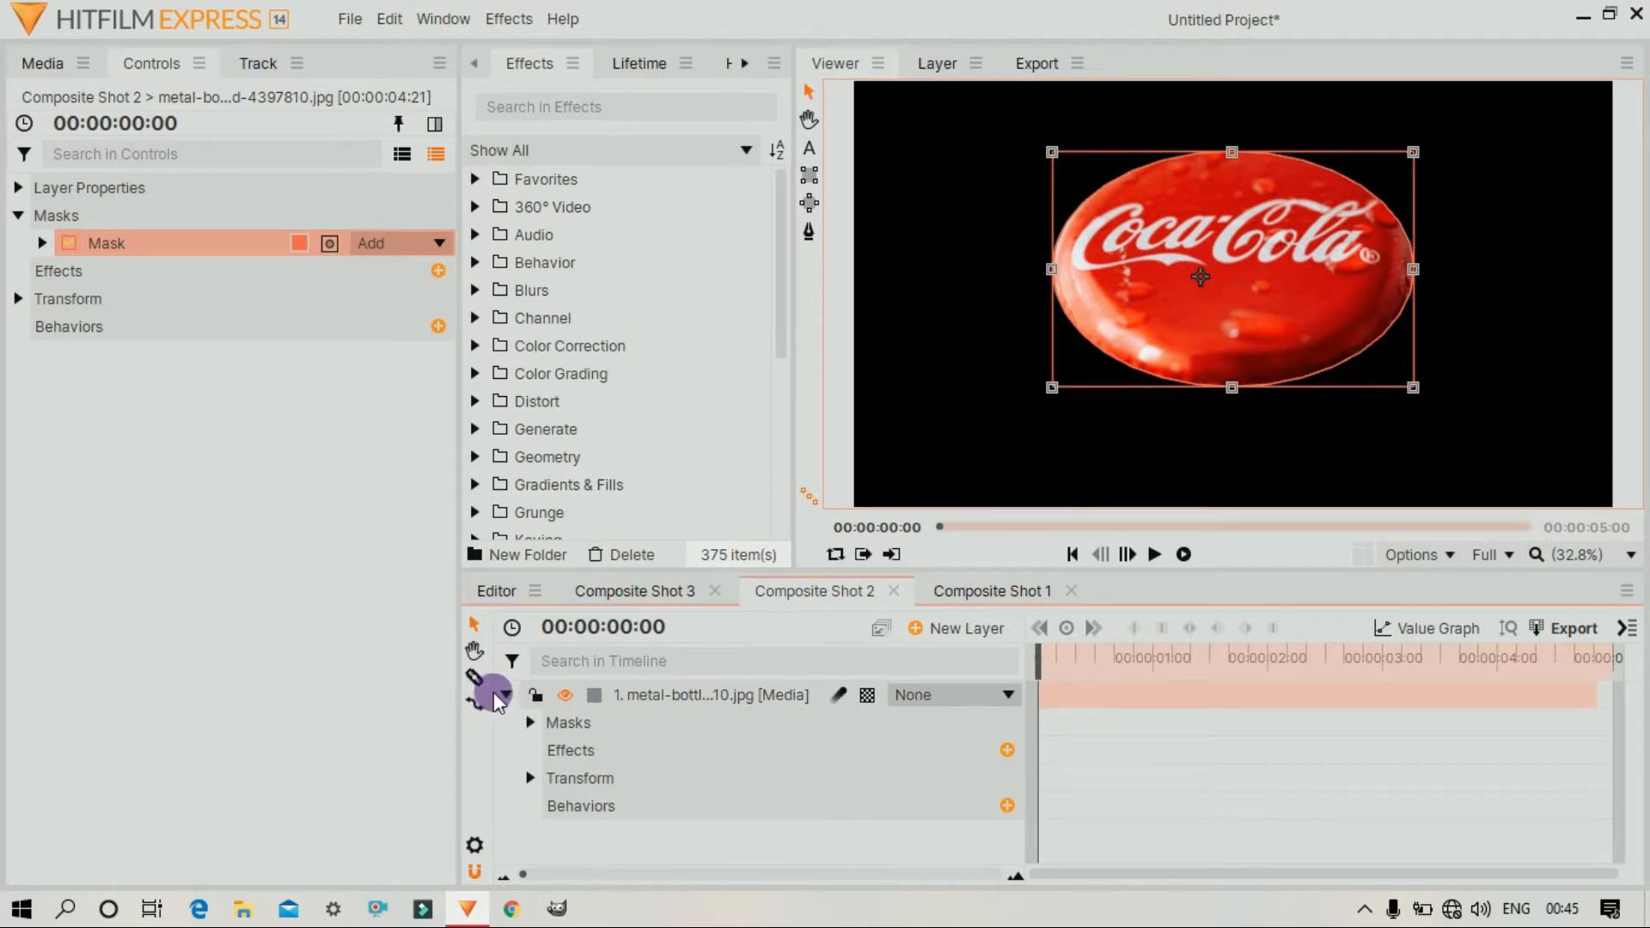
left_click(502, 695)
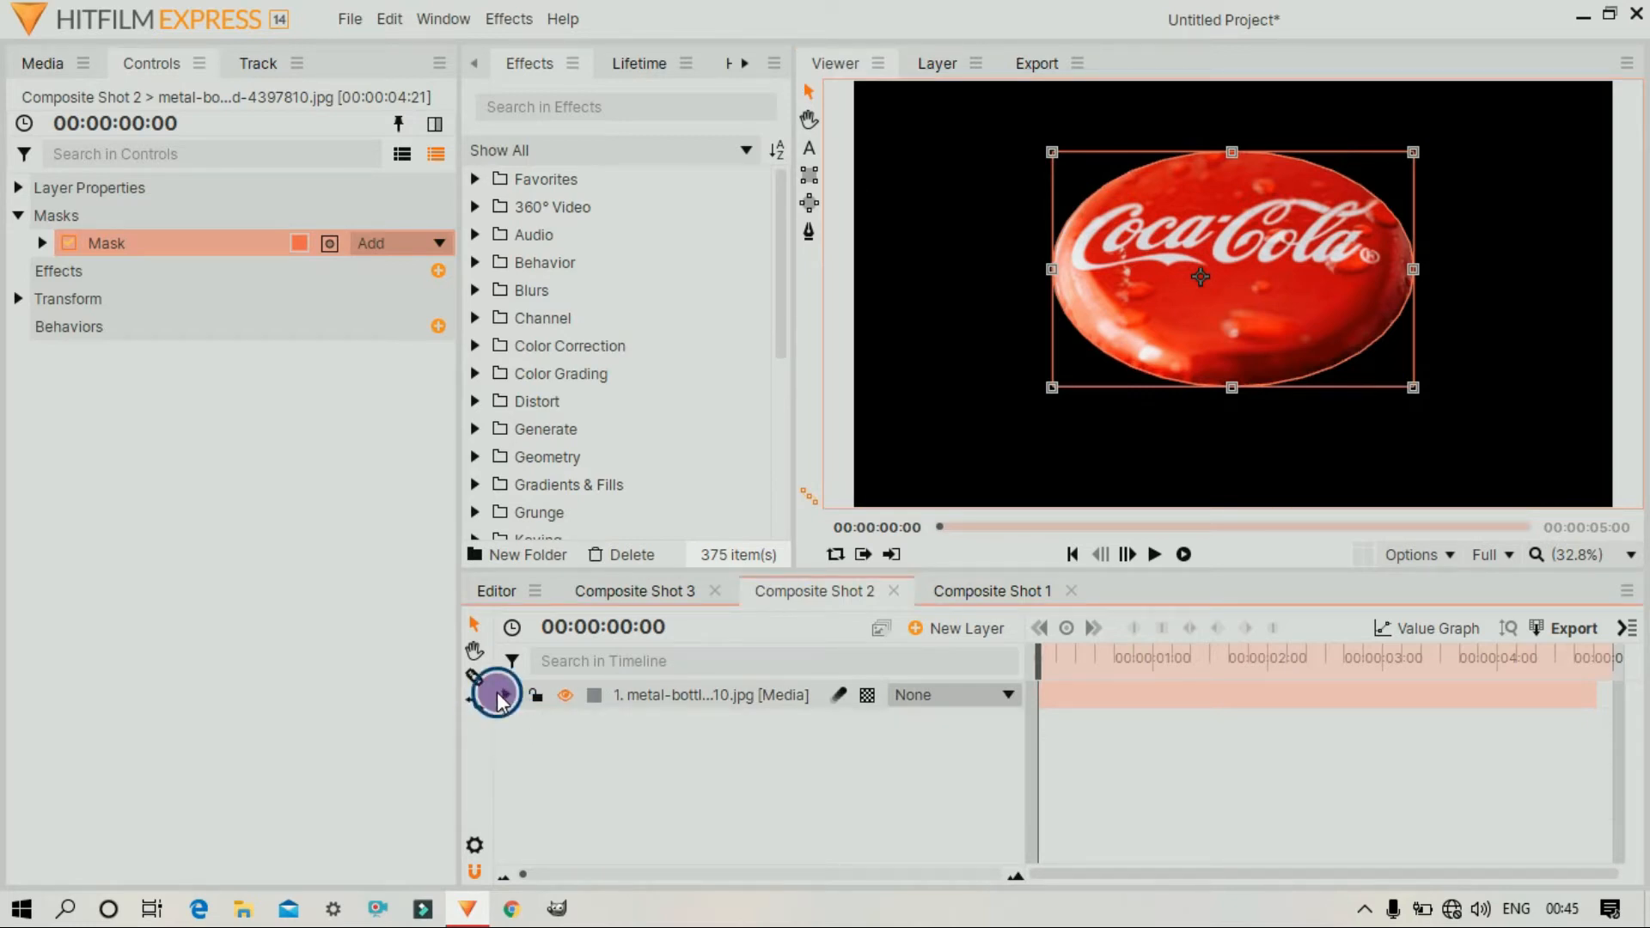
right_click(1093, 752)
mouse_move(1117, 764)
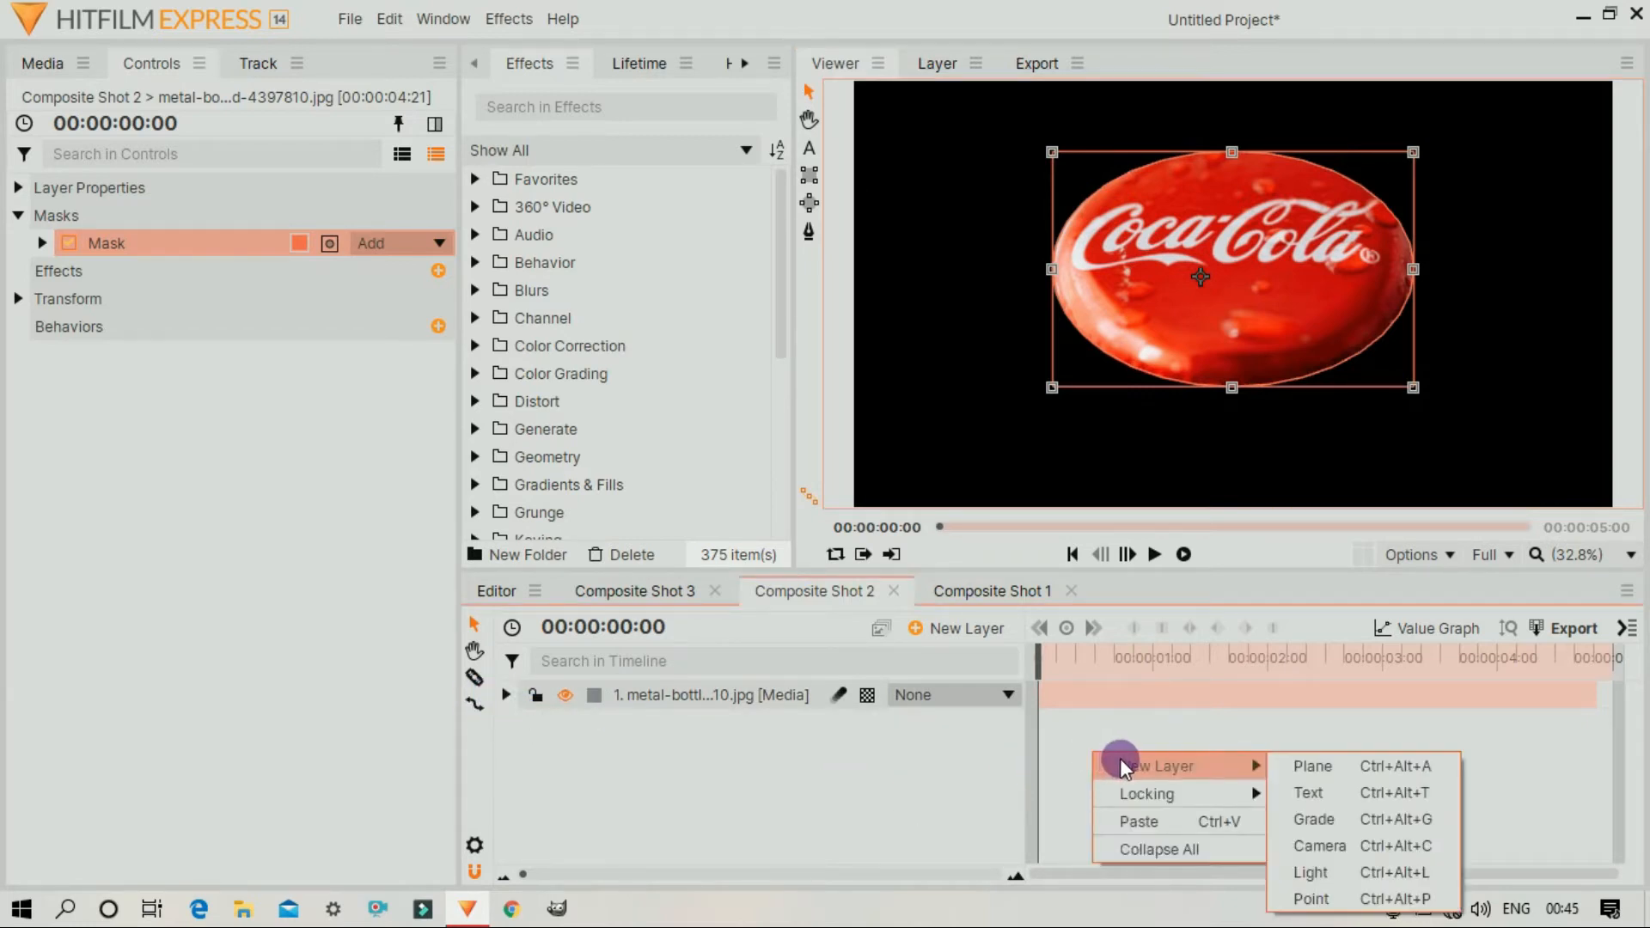
left_click(1393, 766)
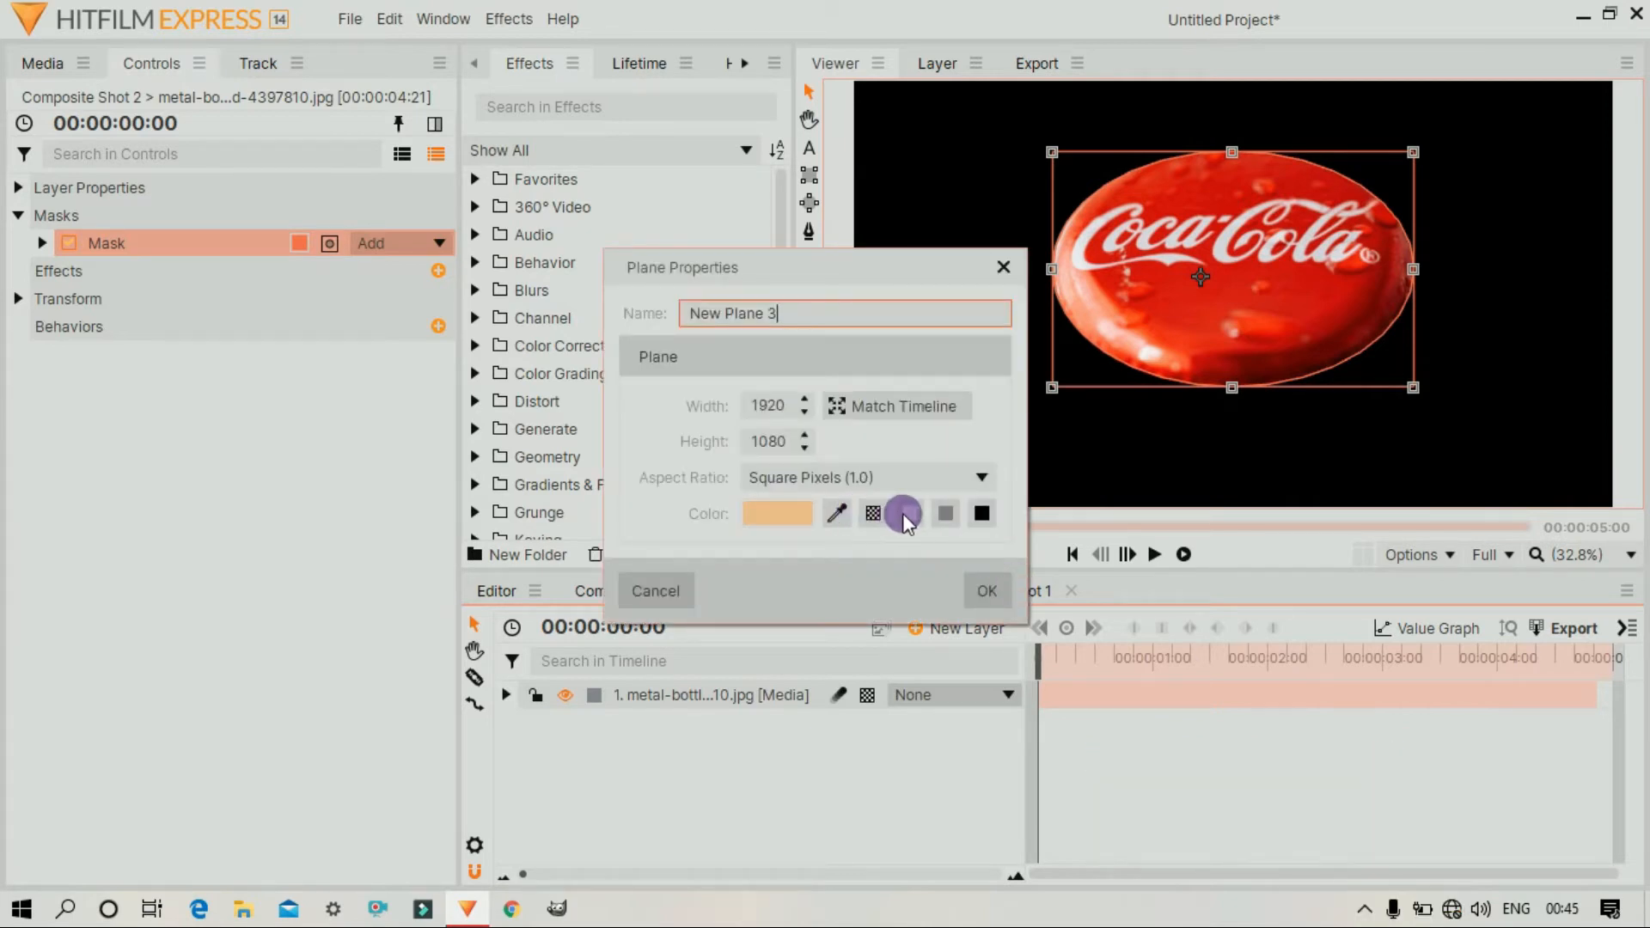
left_click(904, 513)
left_click(981, 588)
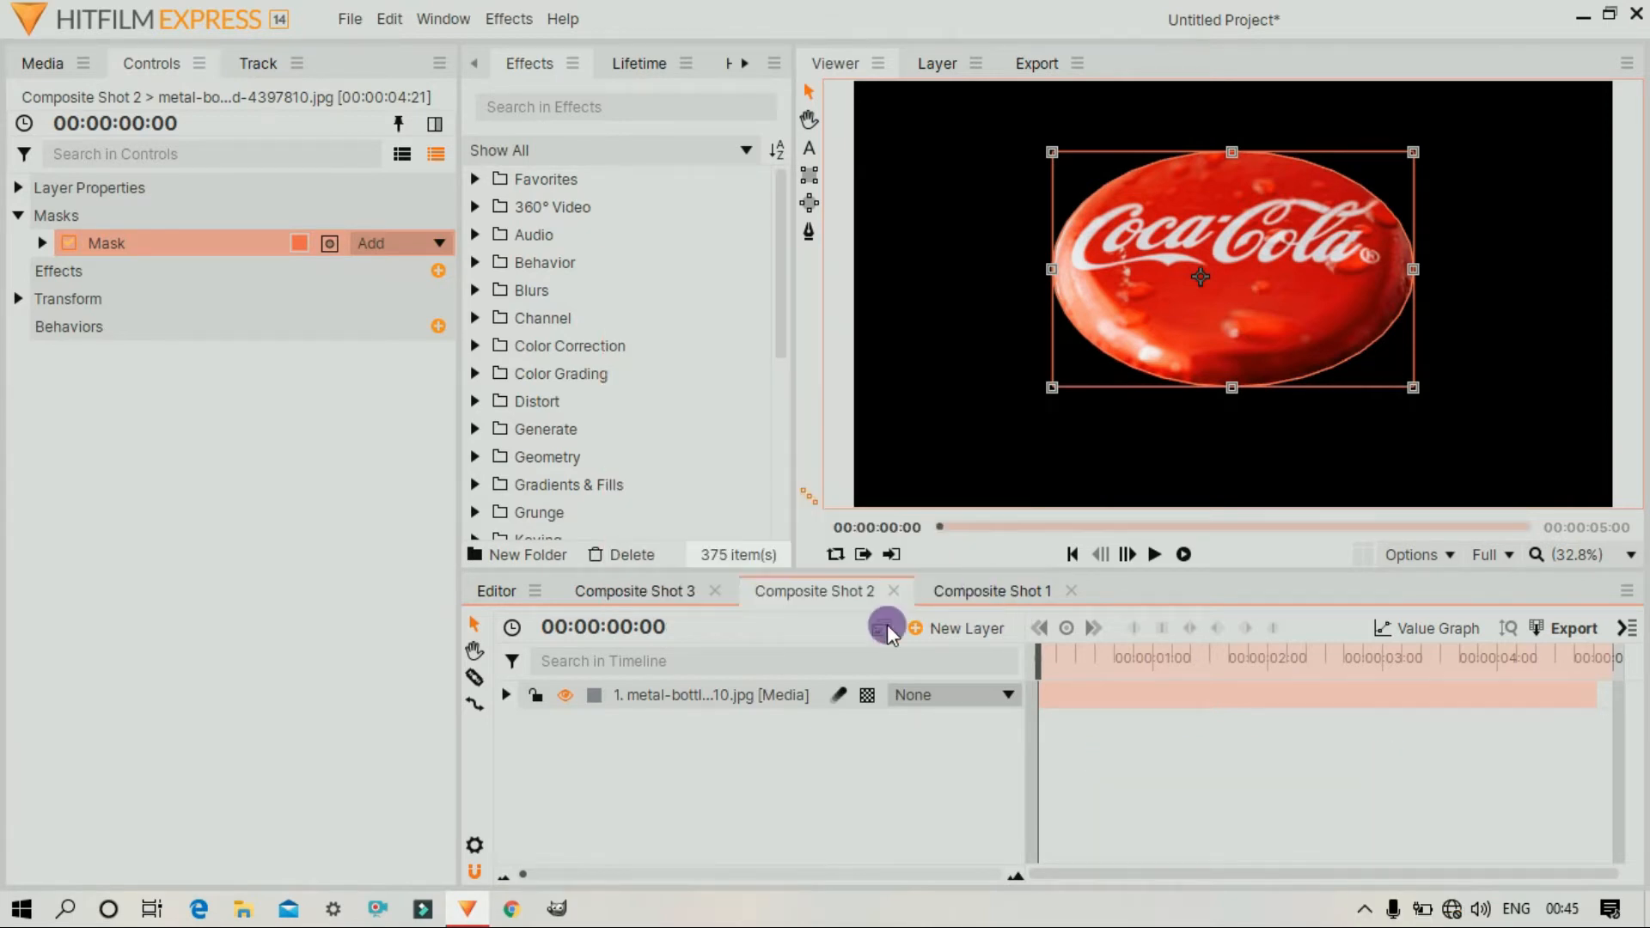
left_click_drag(688, 691, 682, 755)
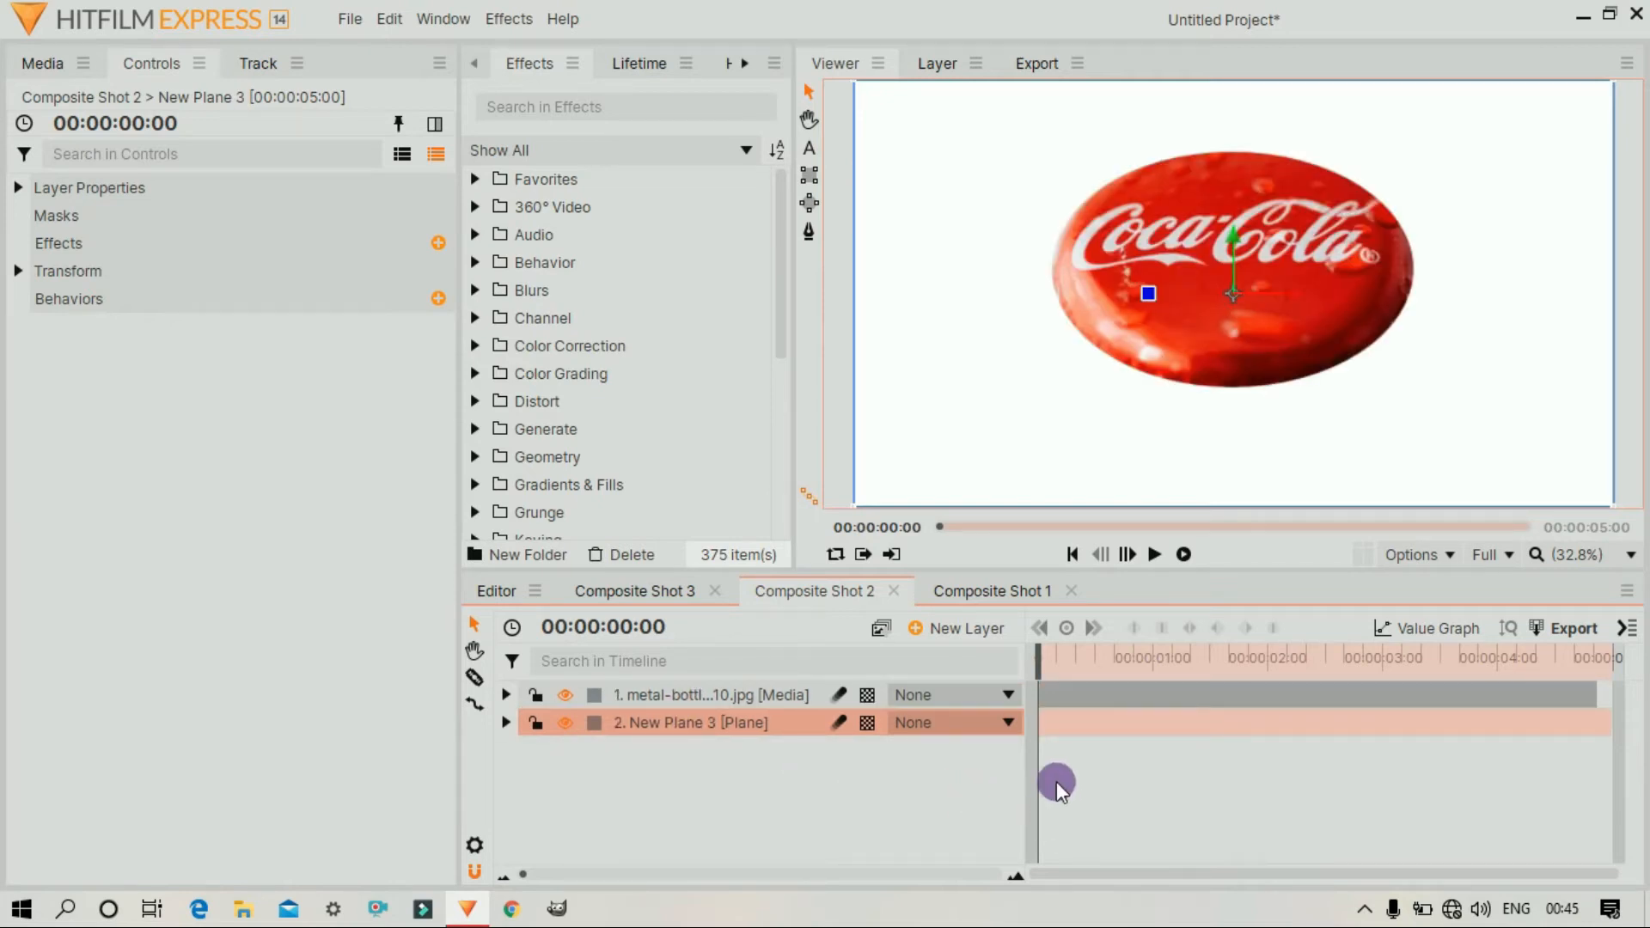
Compare the bottle cap image with its mask switched off and back on
left_click(1065, 688)
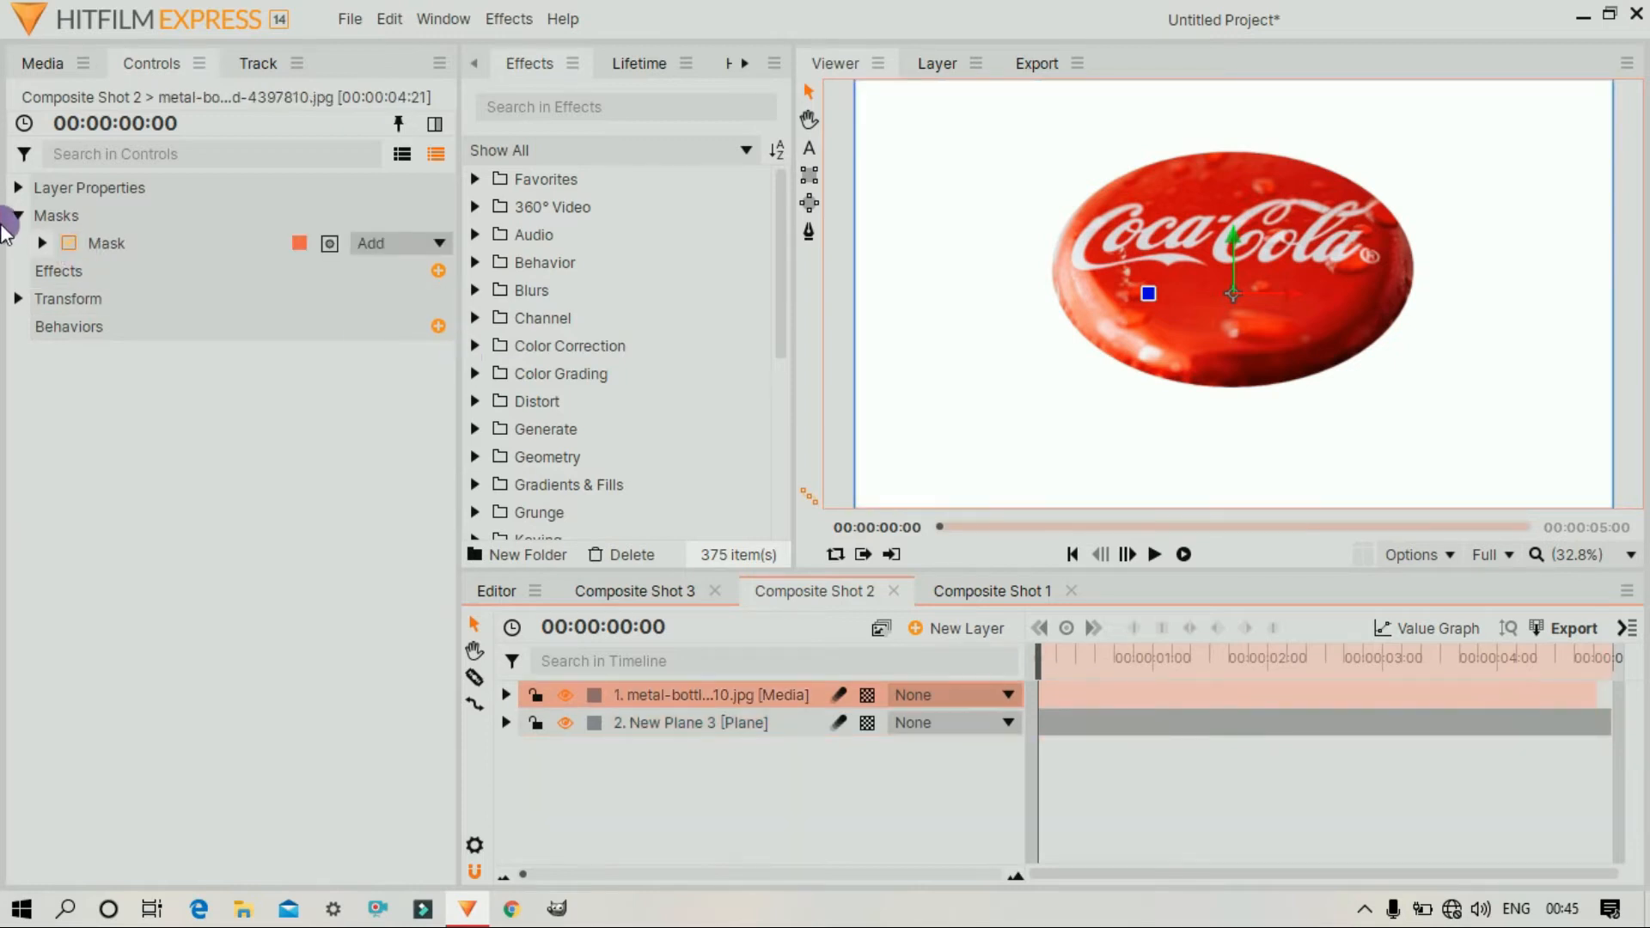
left_click(71, 242)
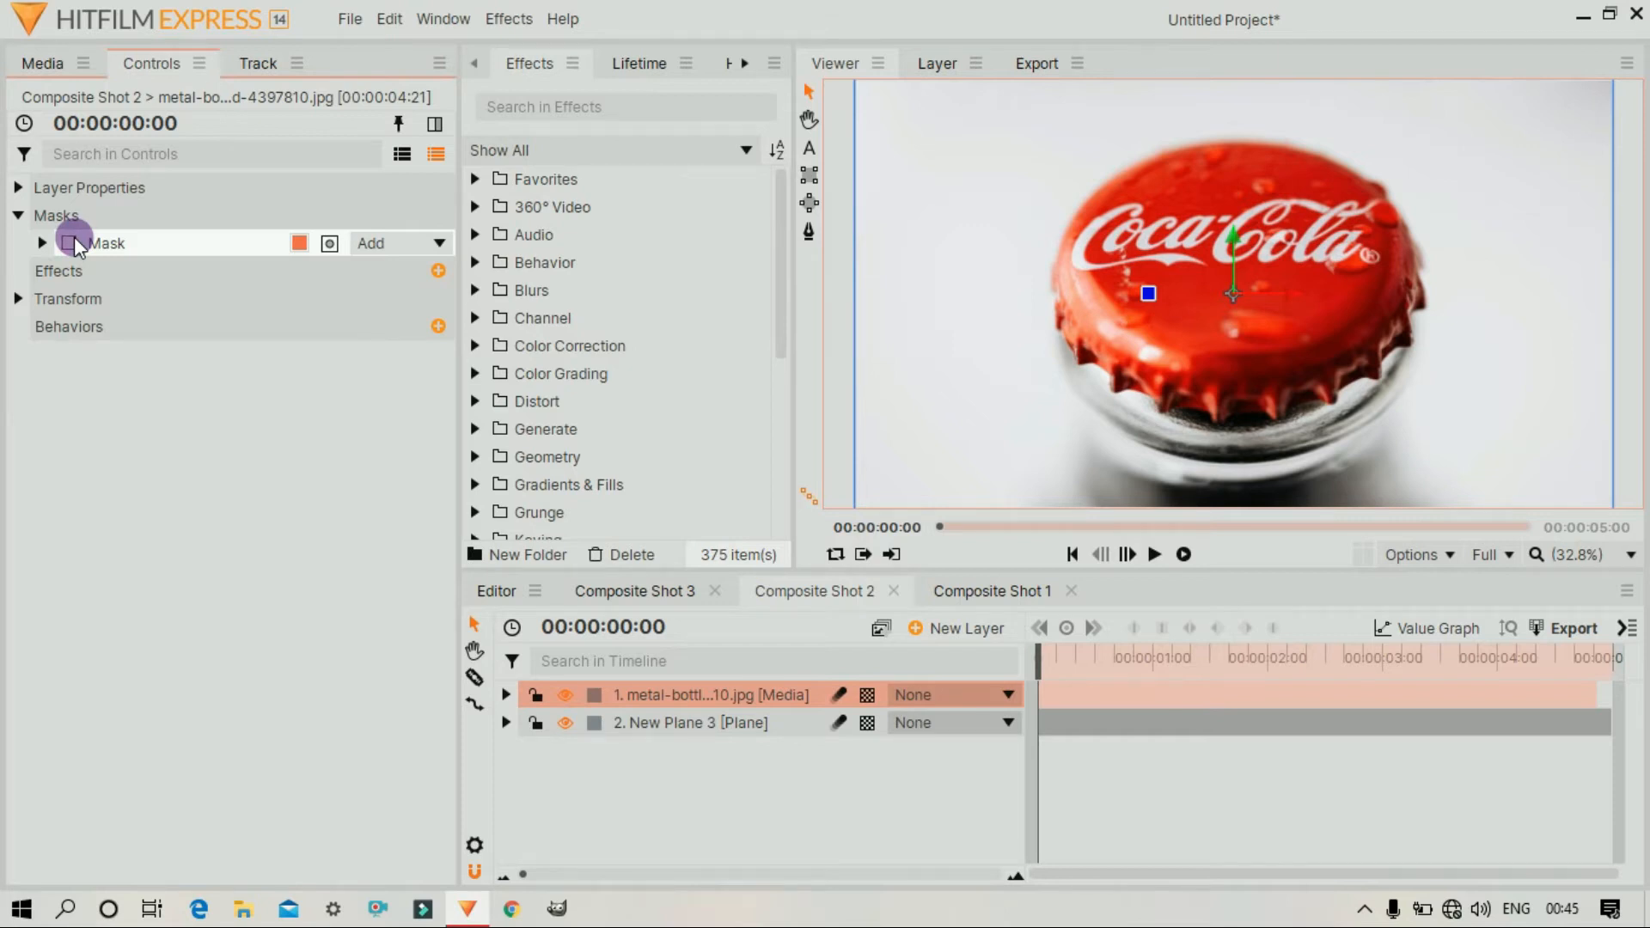
left_click(69, 243)
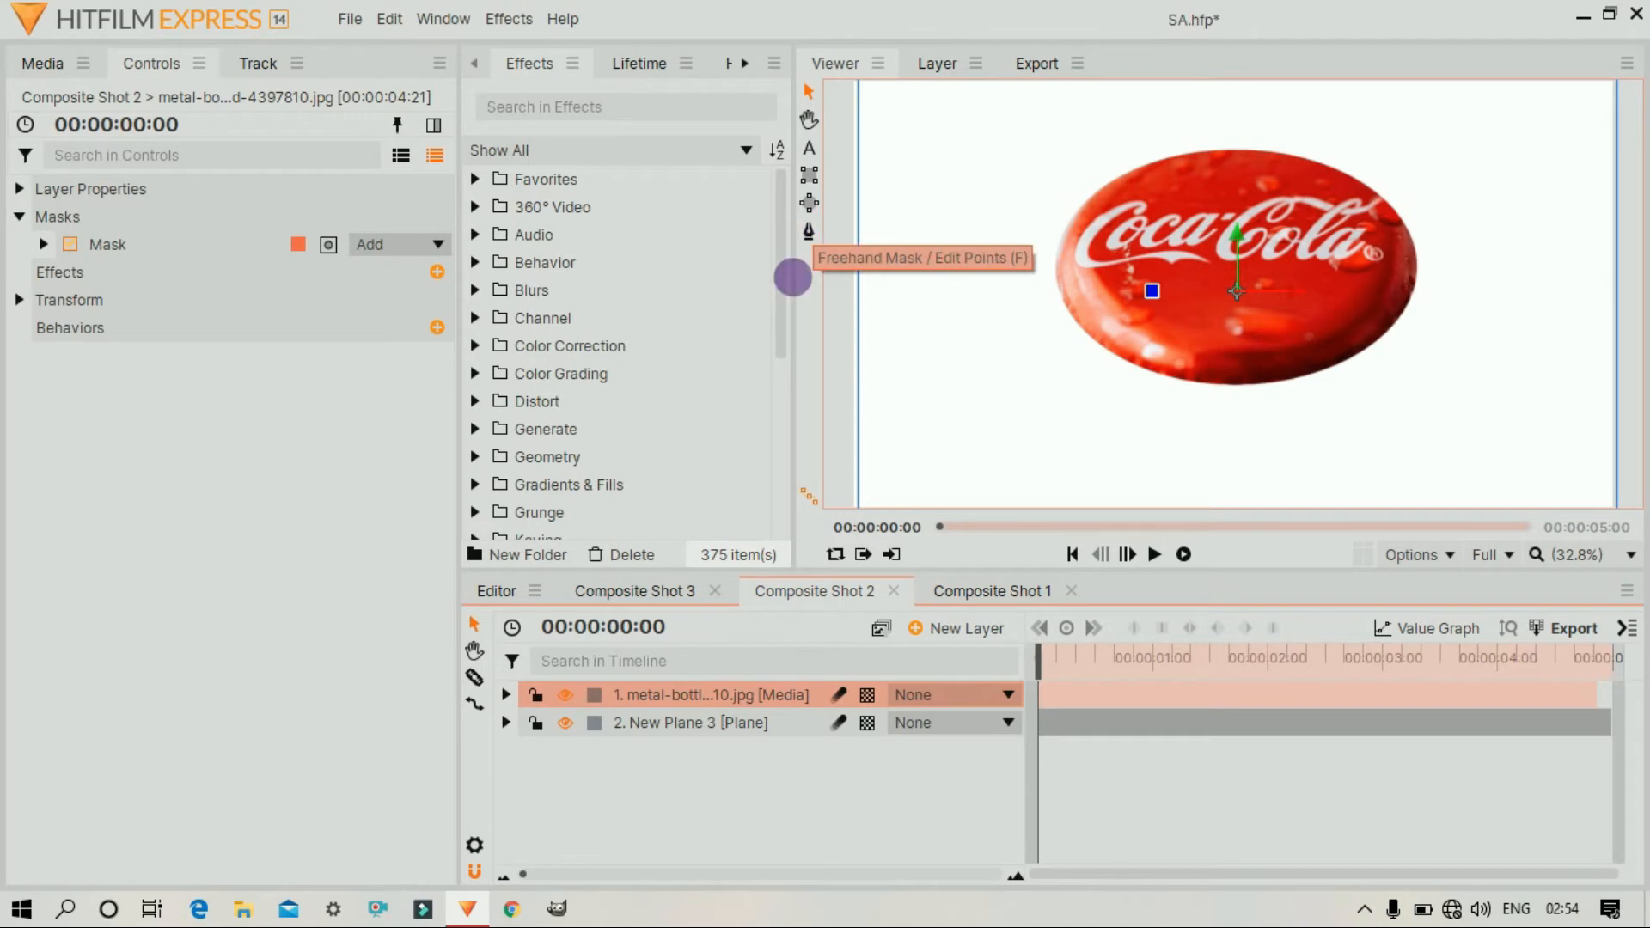
In Composite Shot 3, start a freehand mask at the glass bottle's neck and trace it down the upper left edge
left_click(643, 591)
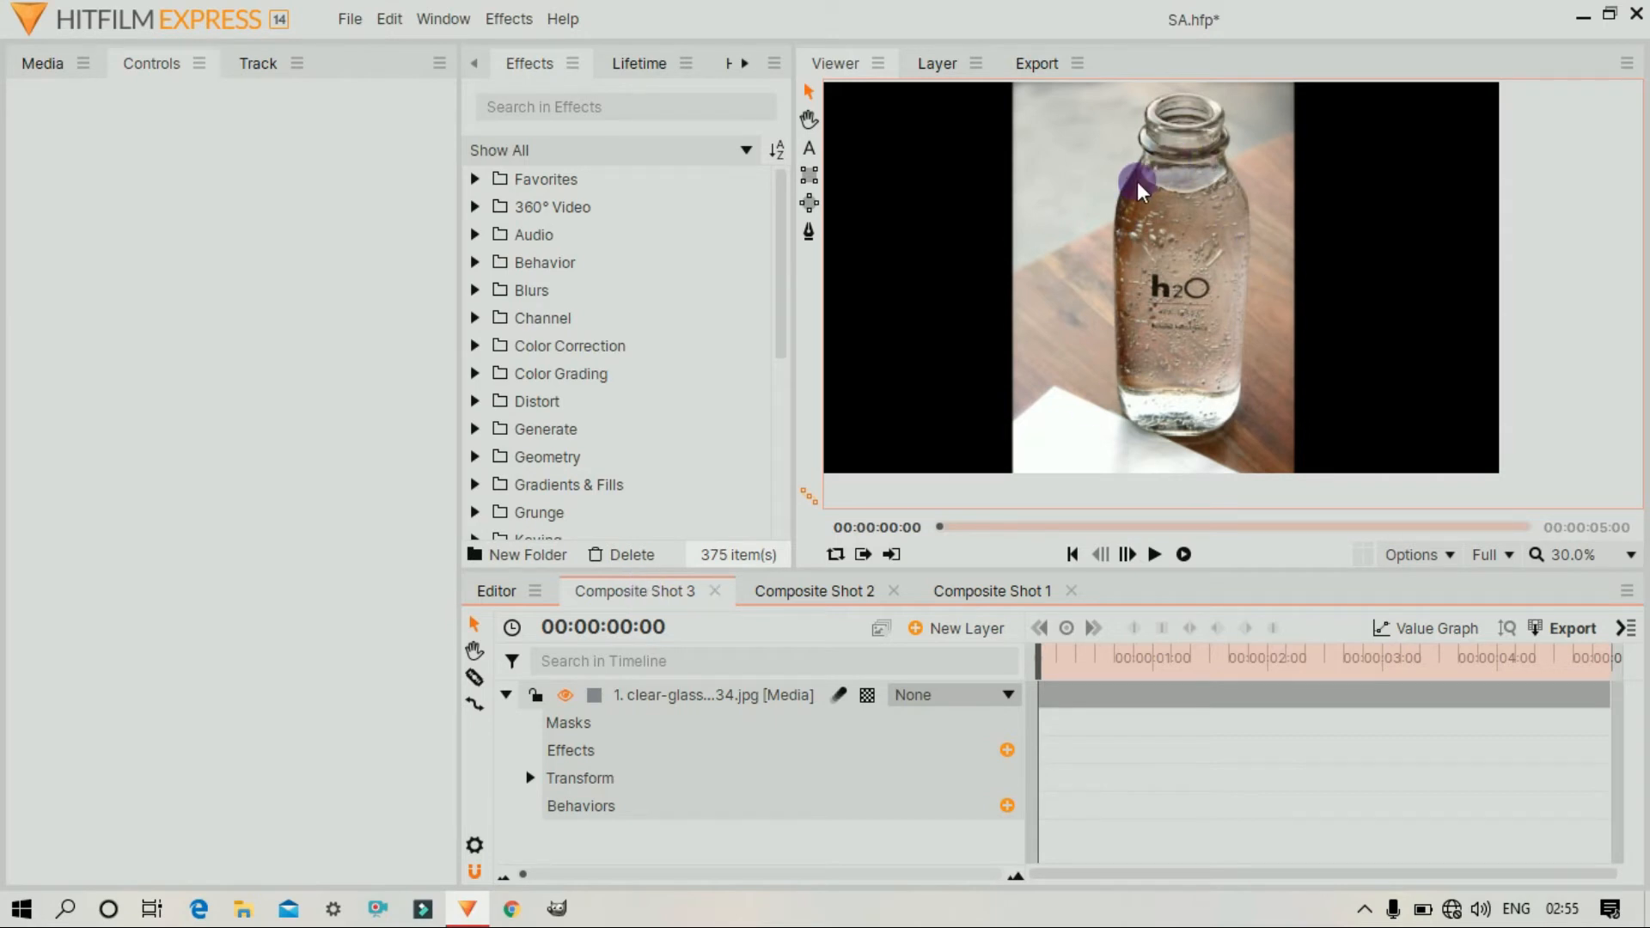
scroll(1140, 170, "up", 5)
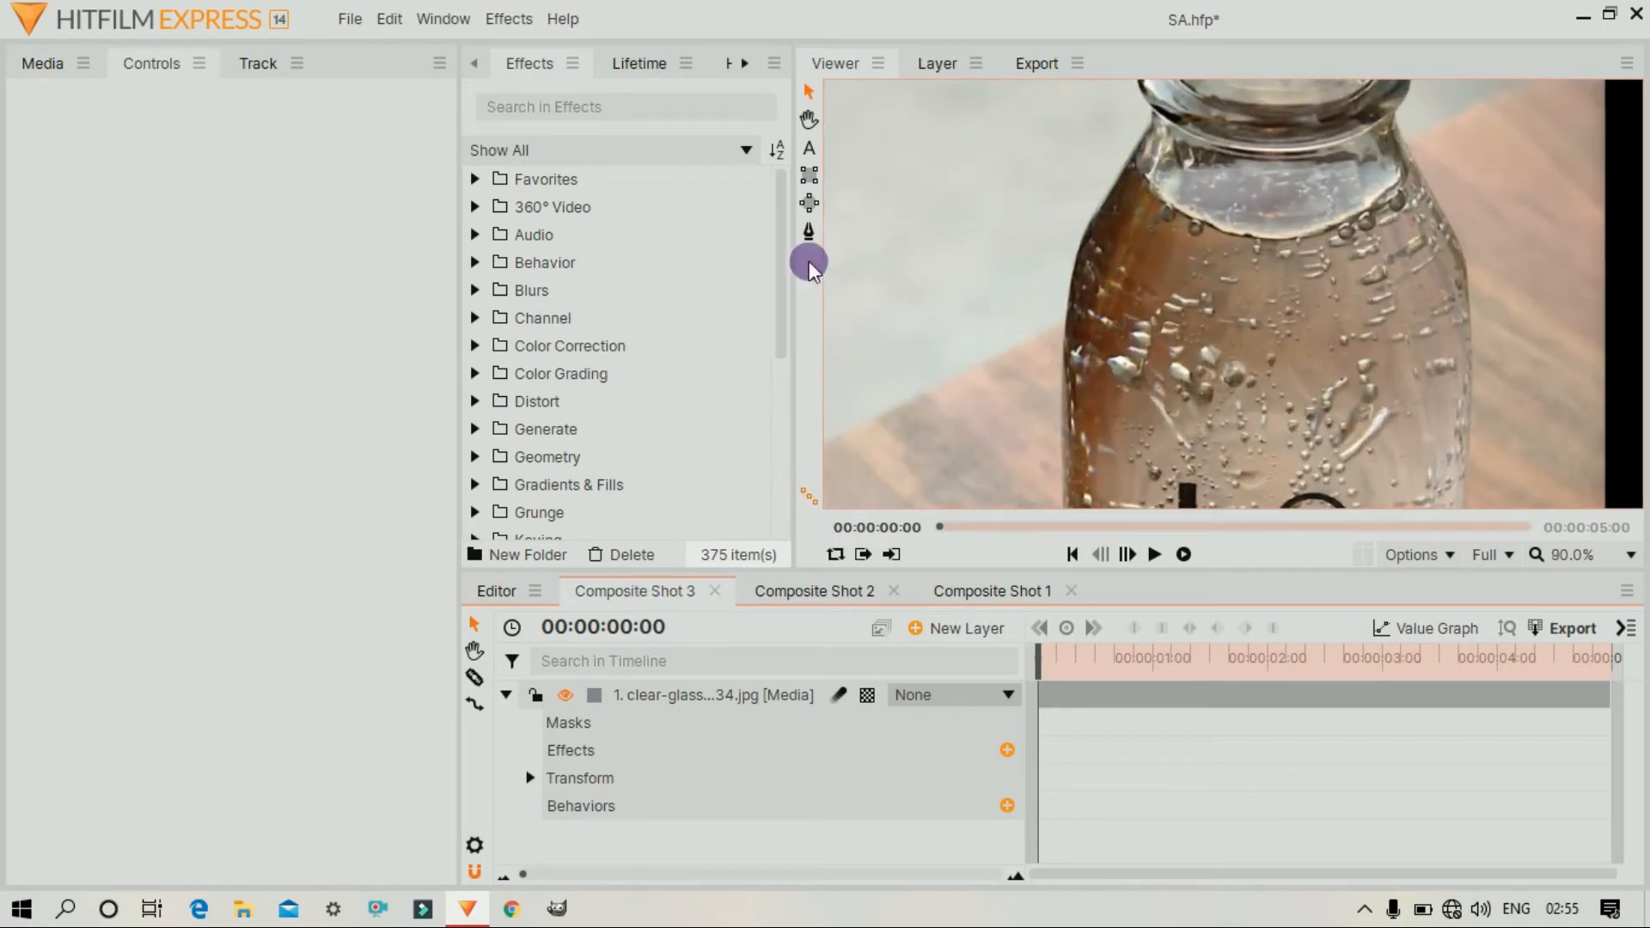
left_click(815, 232)
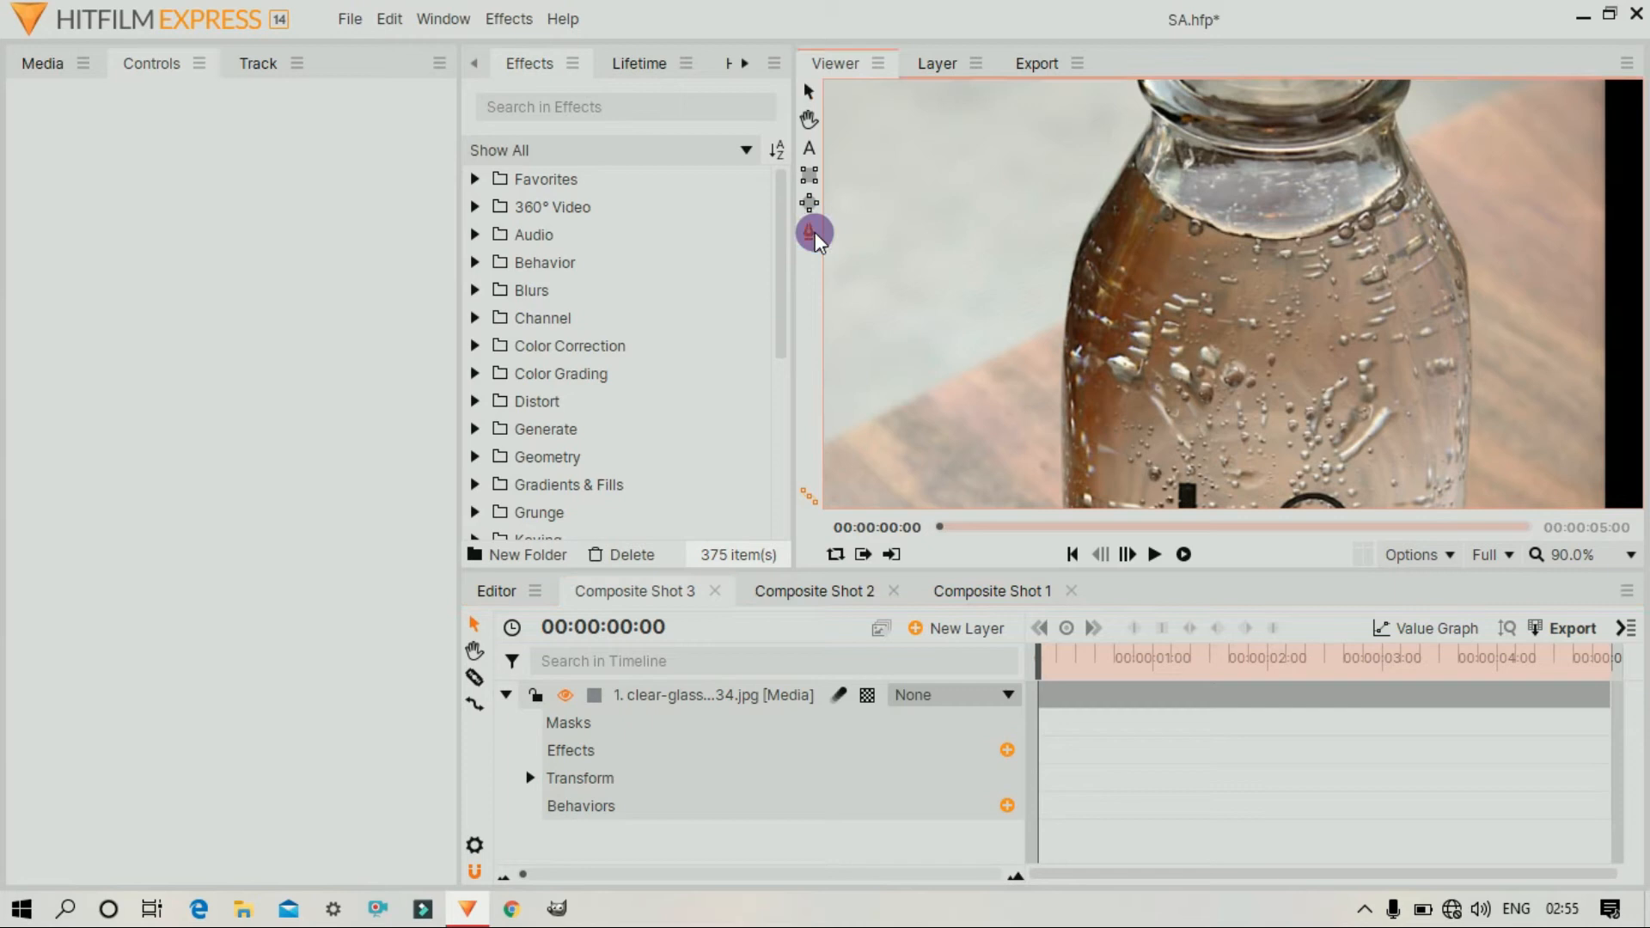
left_click(1149, 125)
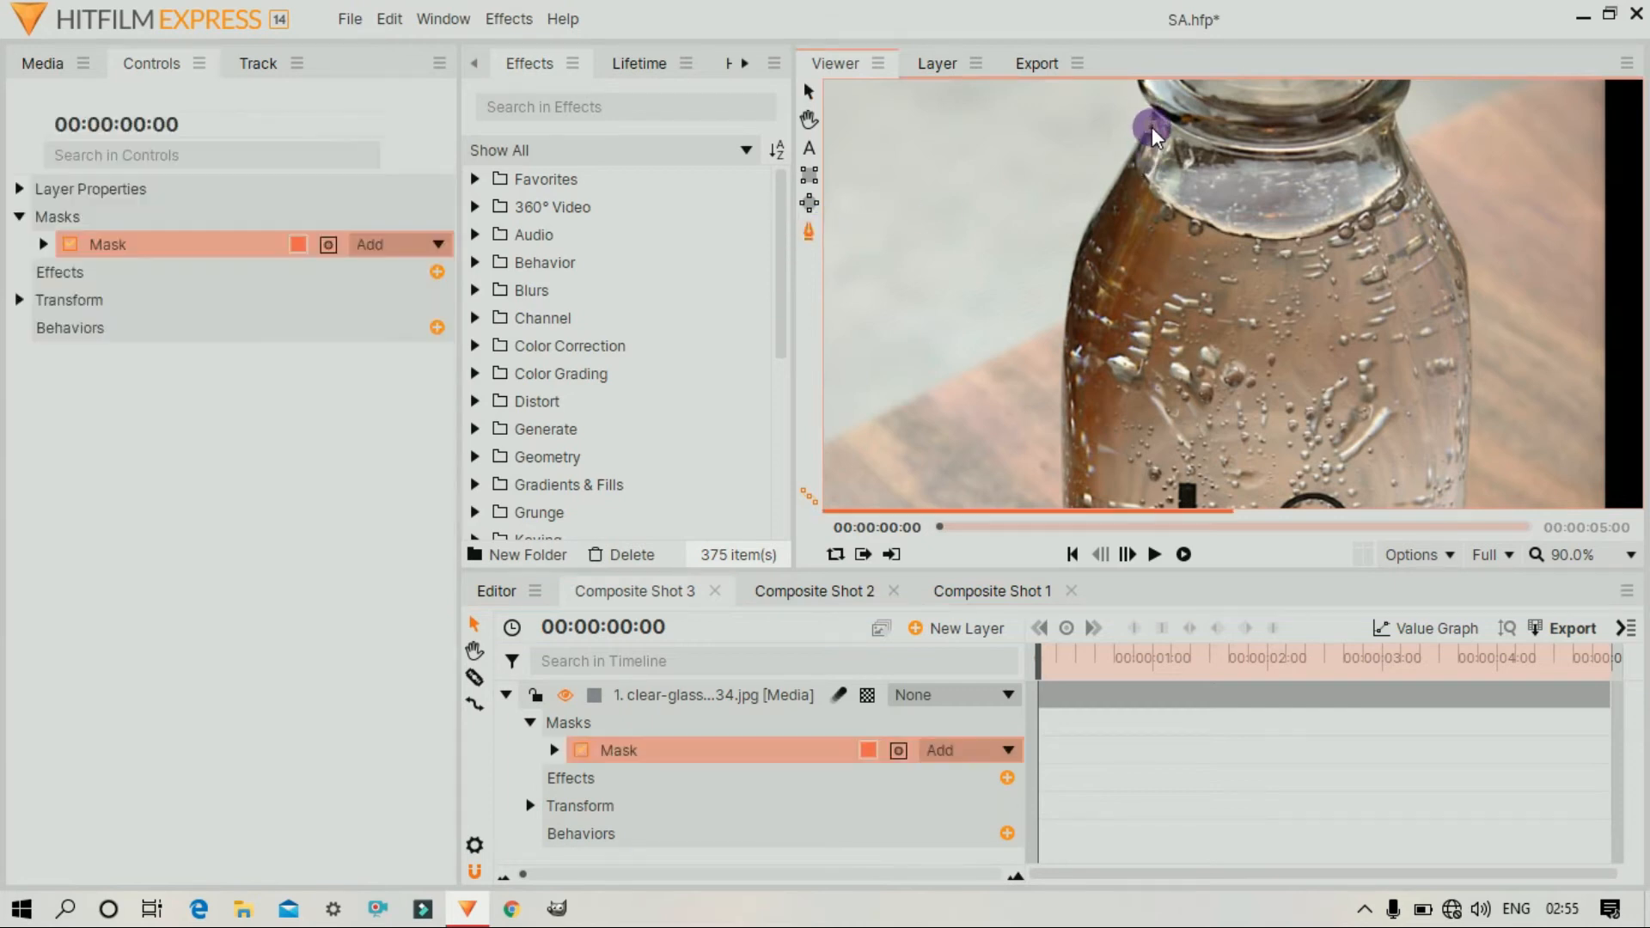
left_click(1089, 220)
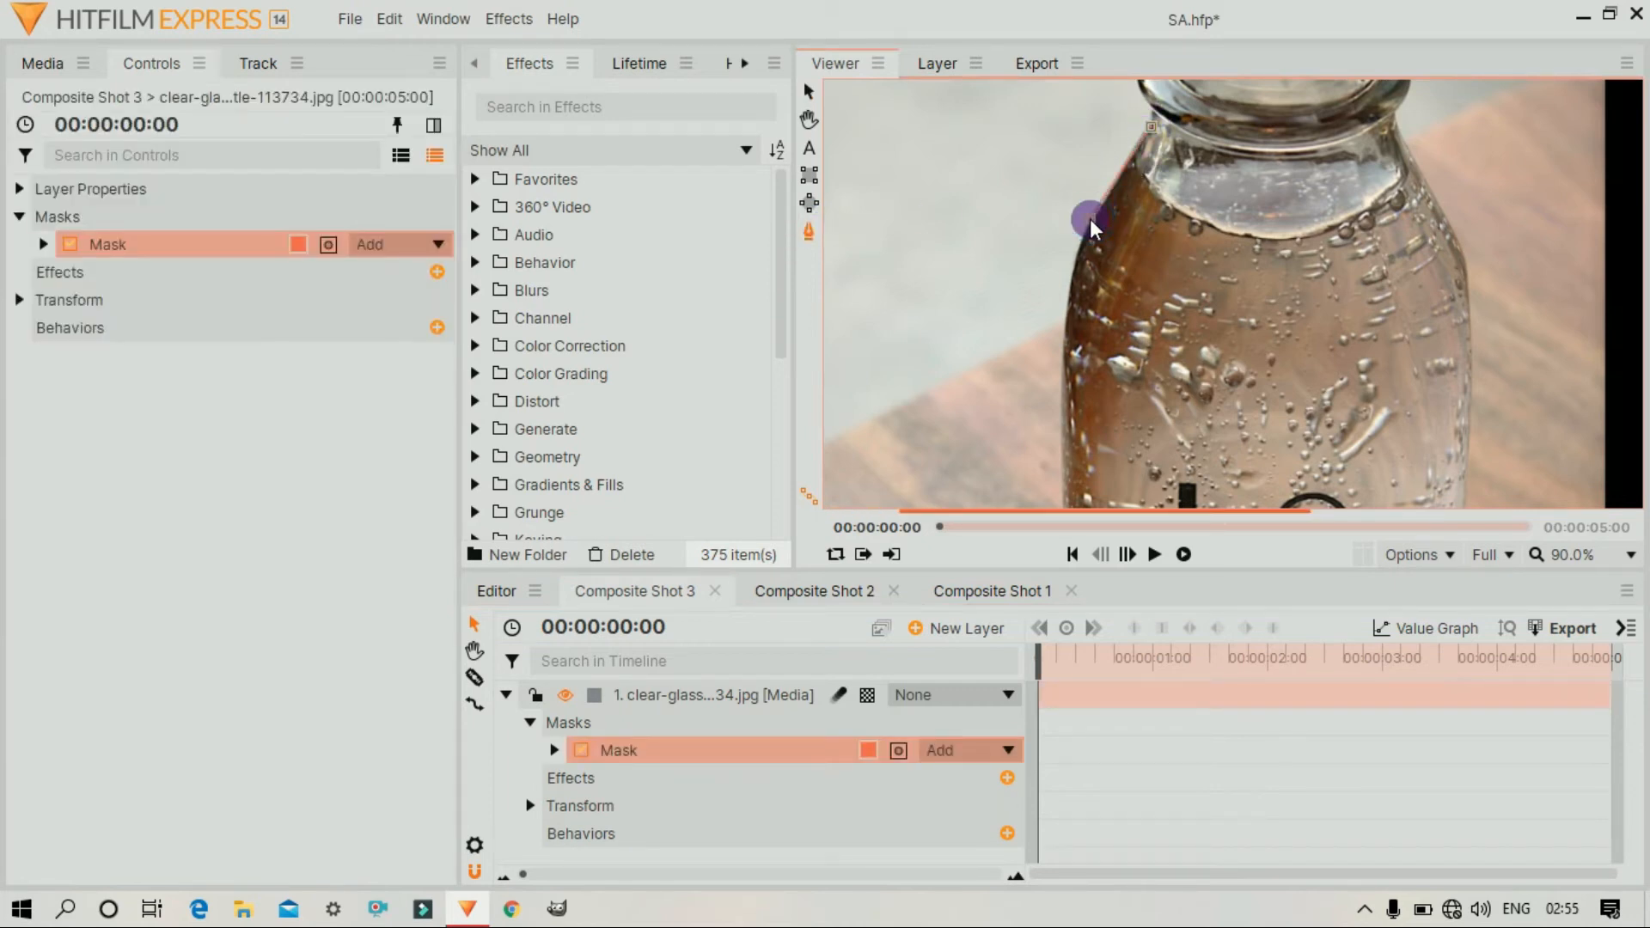
left_click(1075, 277)
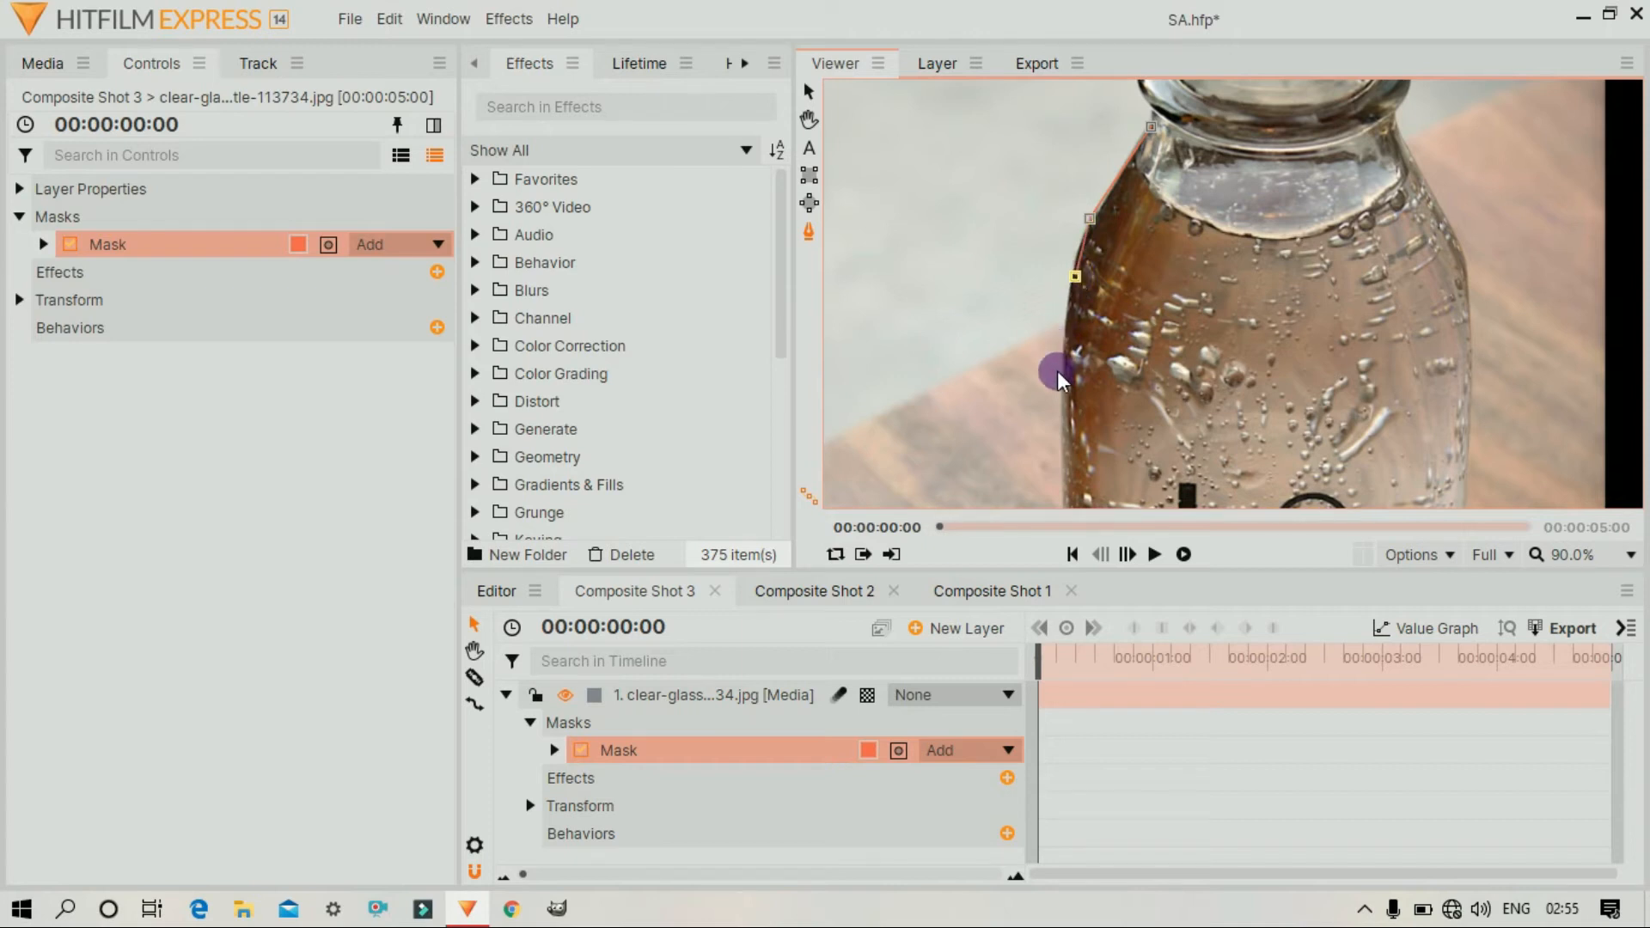
left_click(1065, 393)
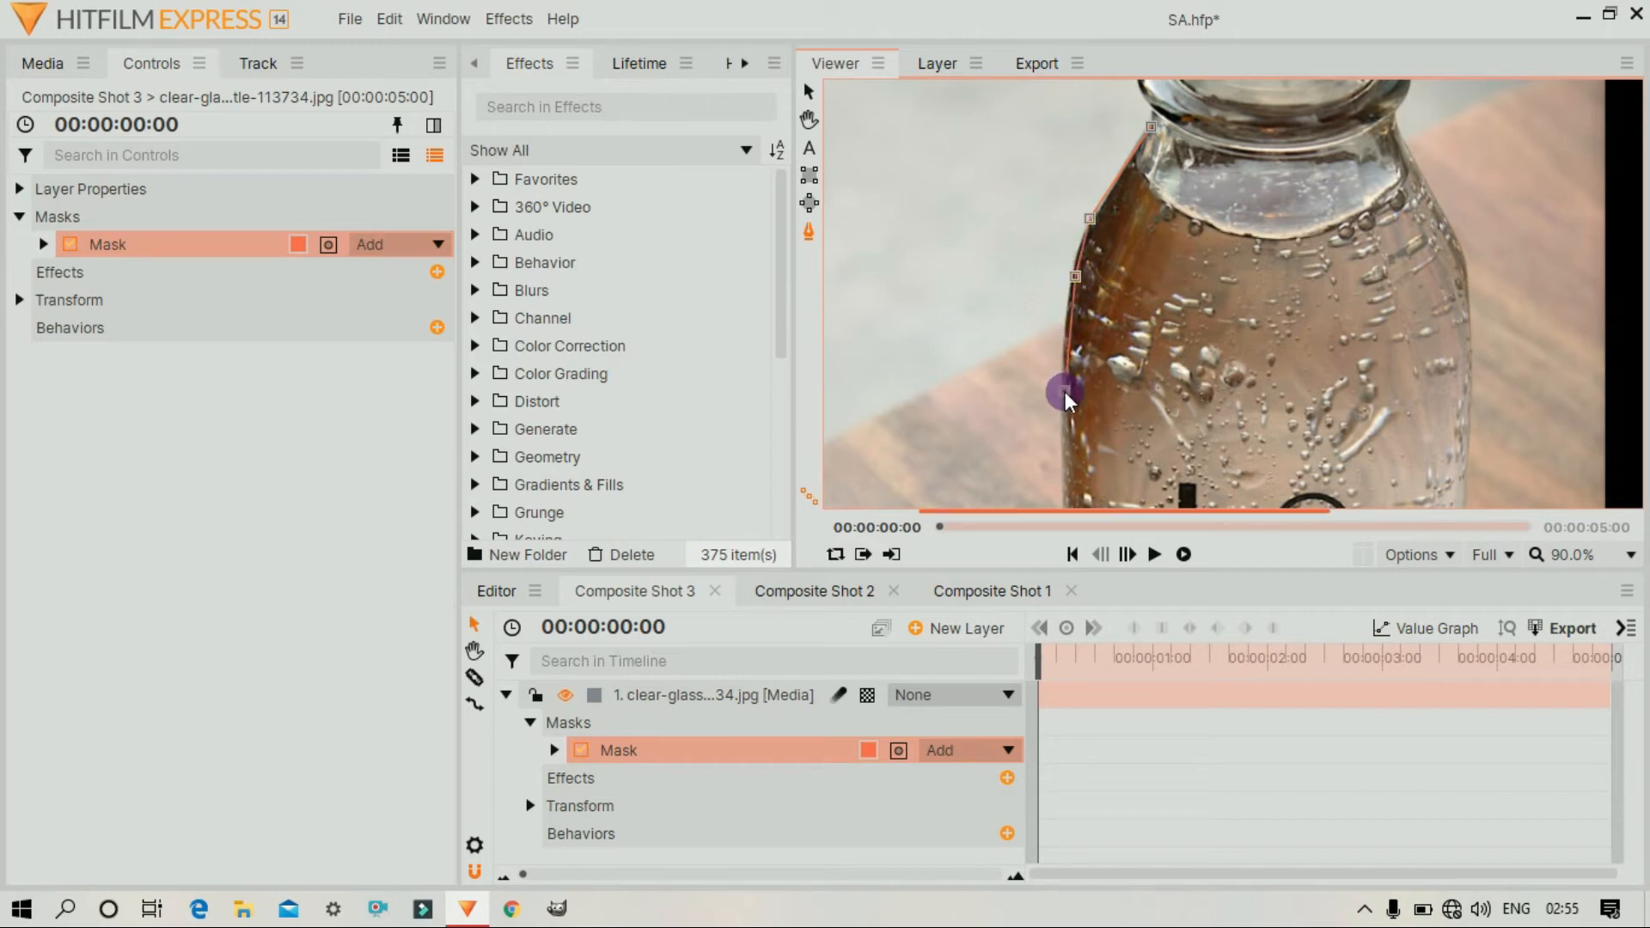
left_click(1063, 484)
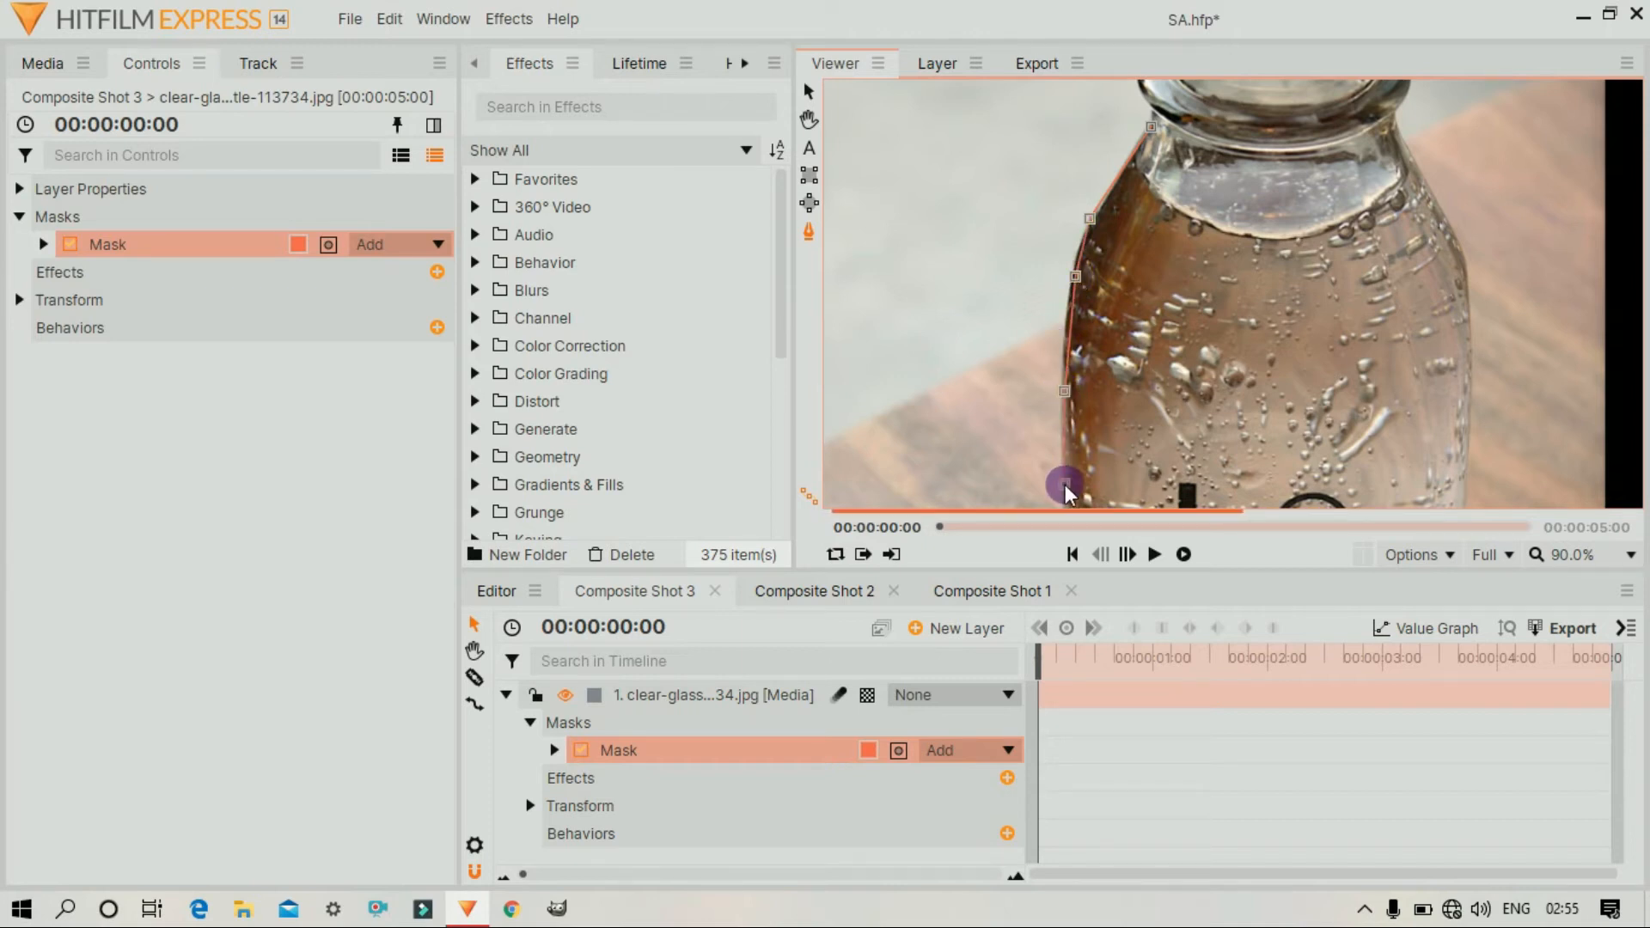
Continue the freehand mask down the bottle's lower left edge and curve it around the bottom left corner
left_click(809, 119)
left_click_drag(1327, 351, 1339, 105)
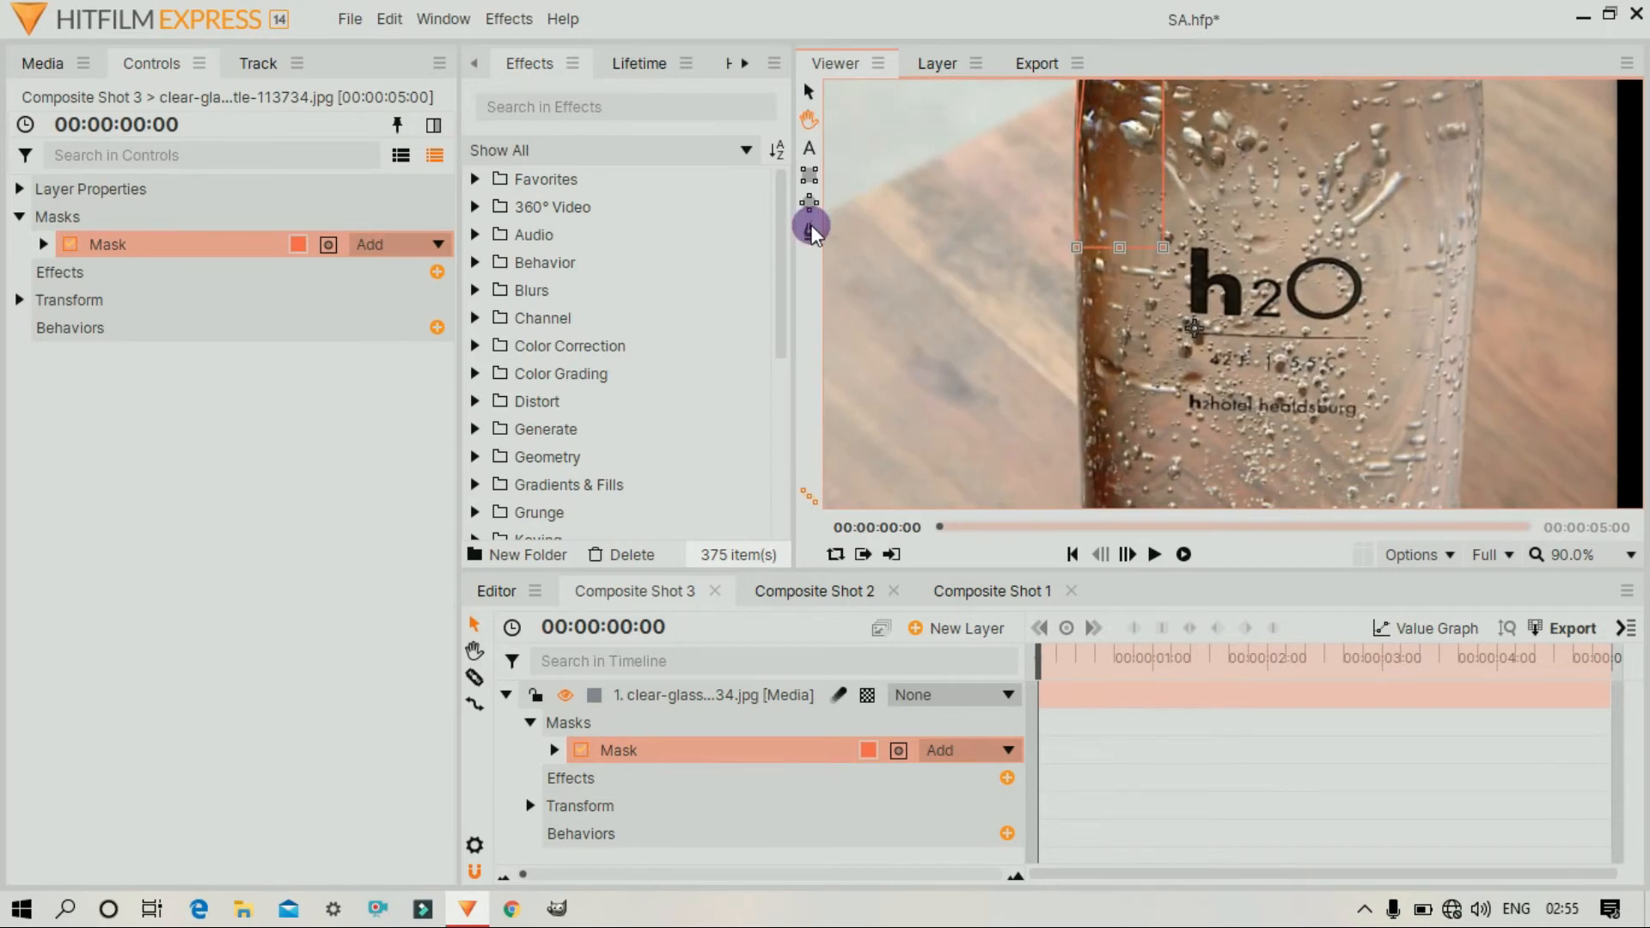
left_click(810, 230)
left_click(1087, 125)
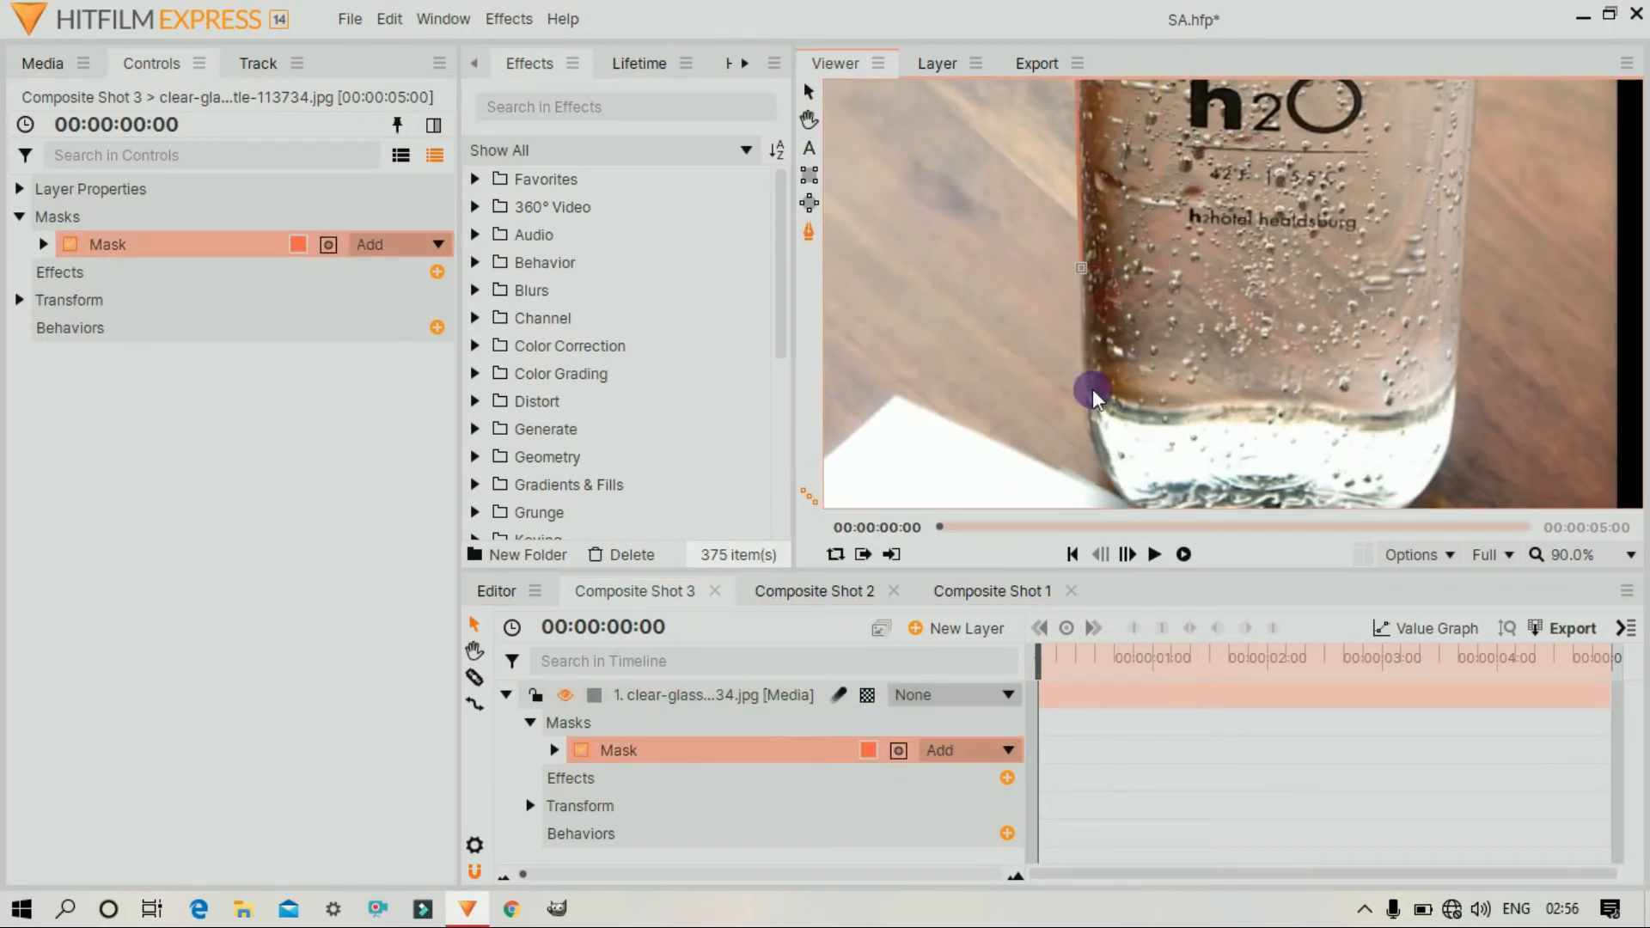
left_click(1084, 385)
left_click(1091, 438)
left_click_drag(1134, 507, 1179, 512)
left_click(808, 120)
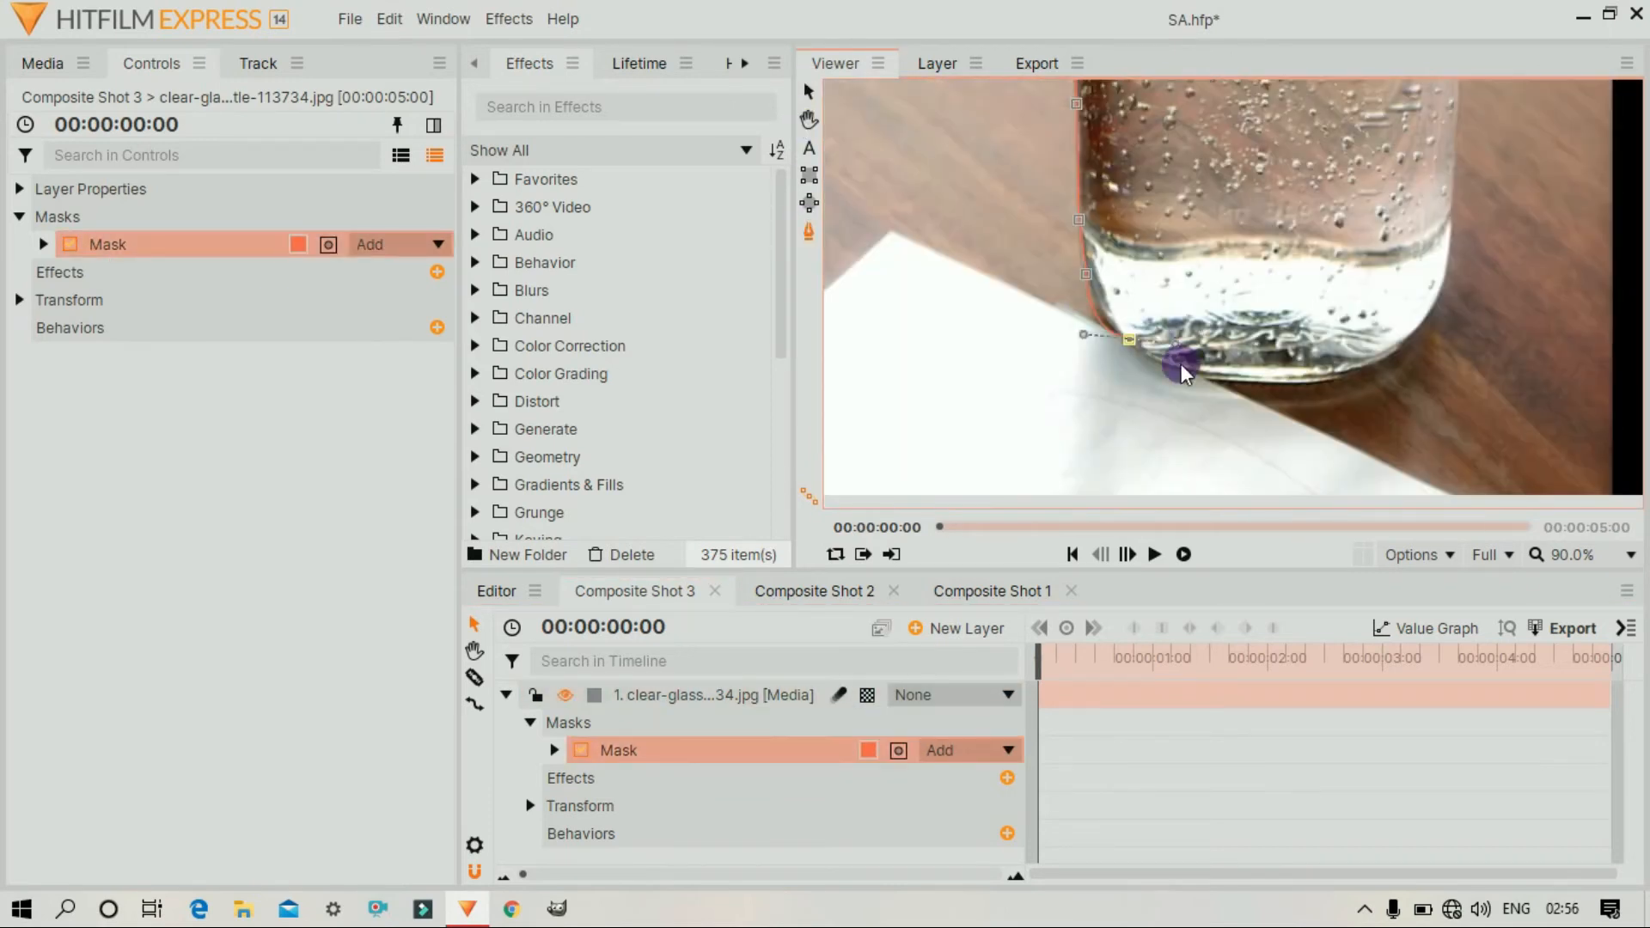
left_click_drag(1131, 342, 1148, 375)
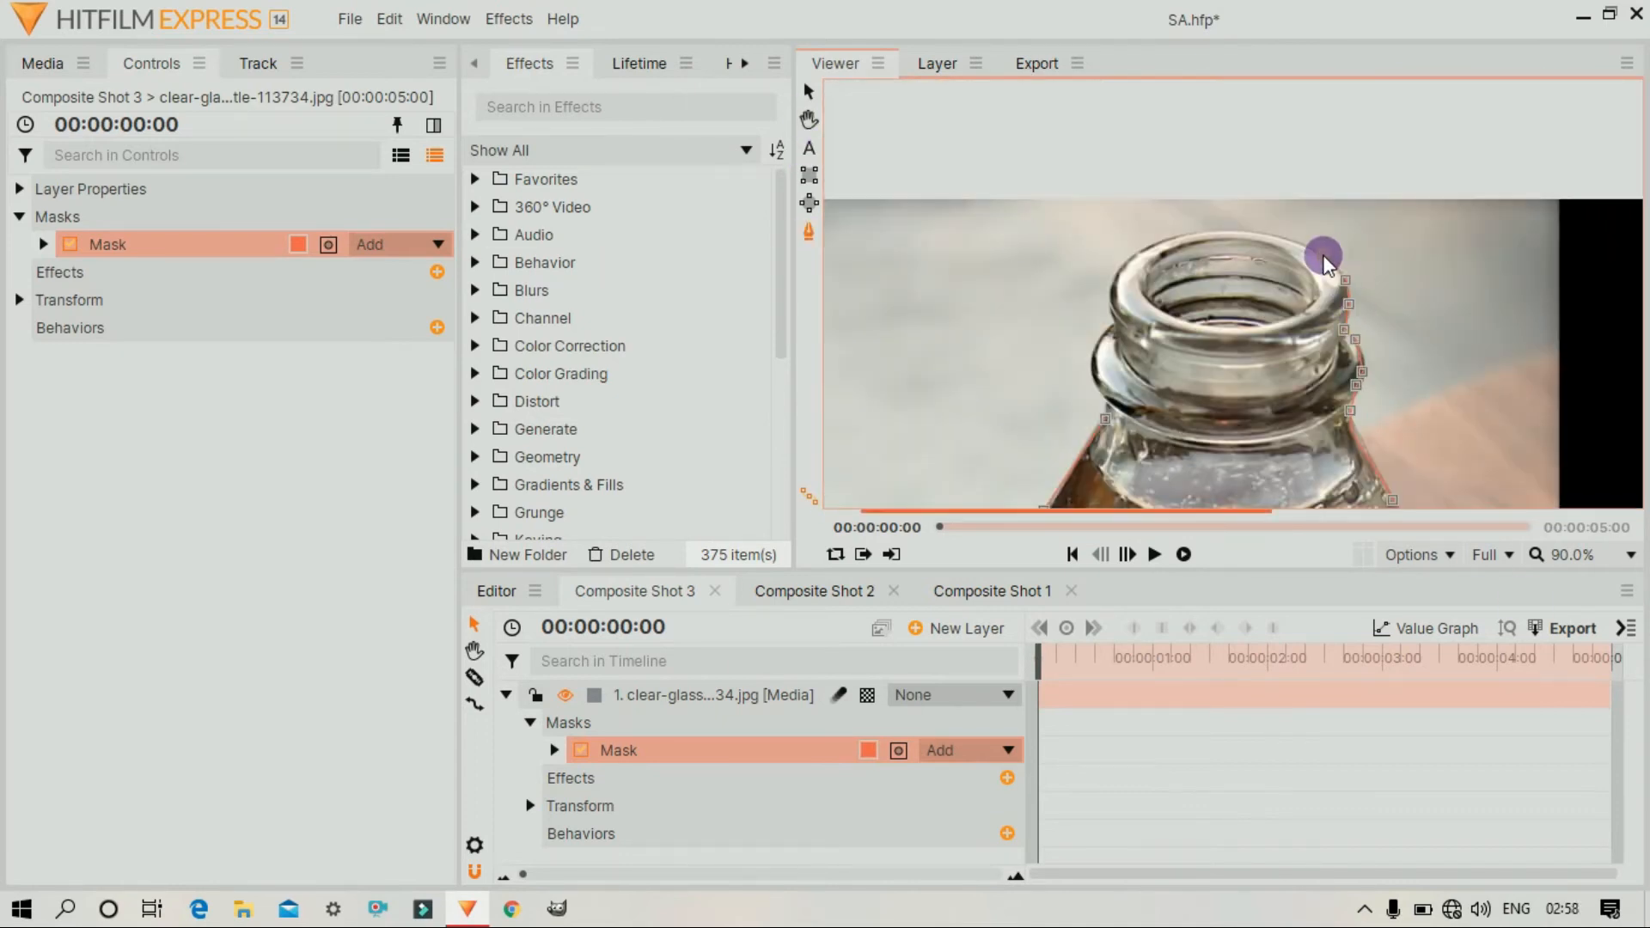
Trace the freehand mask over the bottle's rim and down the left side of its neck, and close it at its starting point
left_click(1323, 255)
left_click(1270, 233)
left_click(1219, 232)
left_click(1175, 235)
left_click(1148, 247)
left_click(1116, 278)
left_click(1111, 302)
left_click(1111, 320)
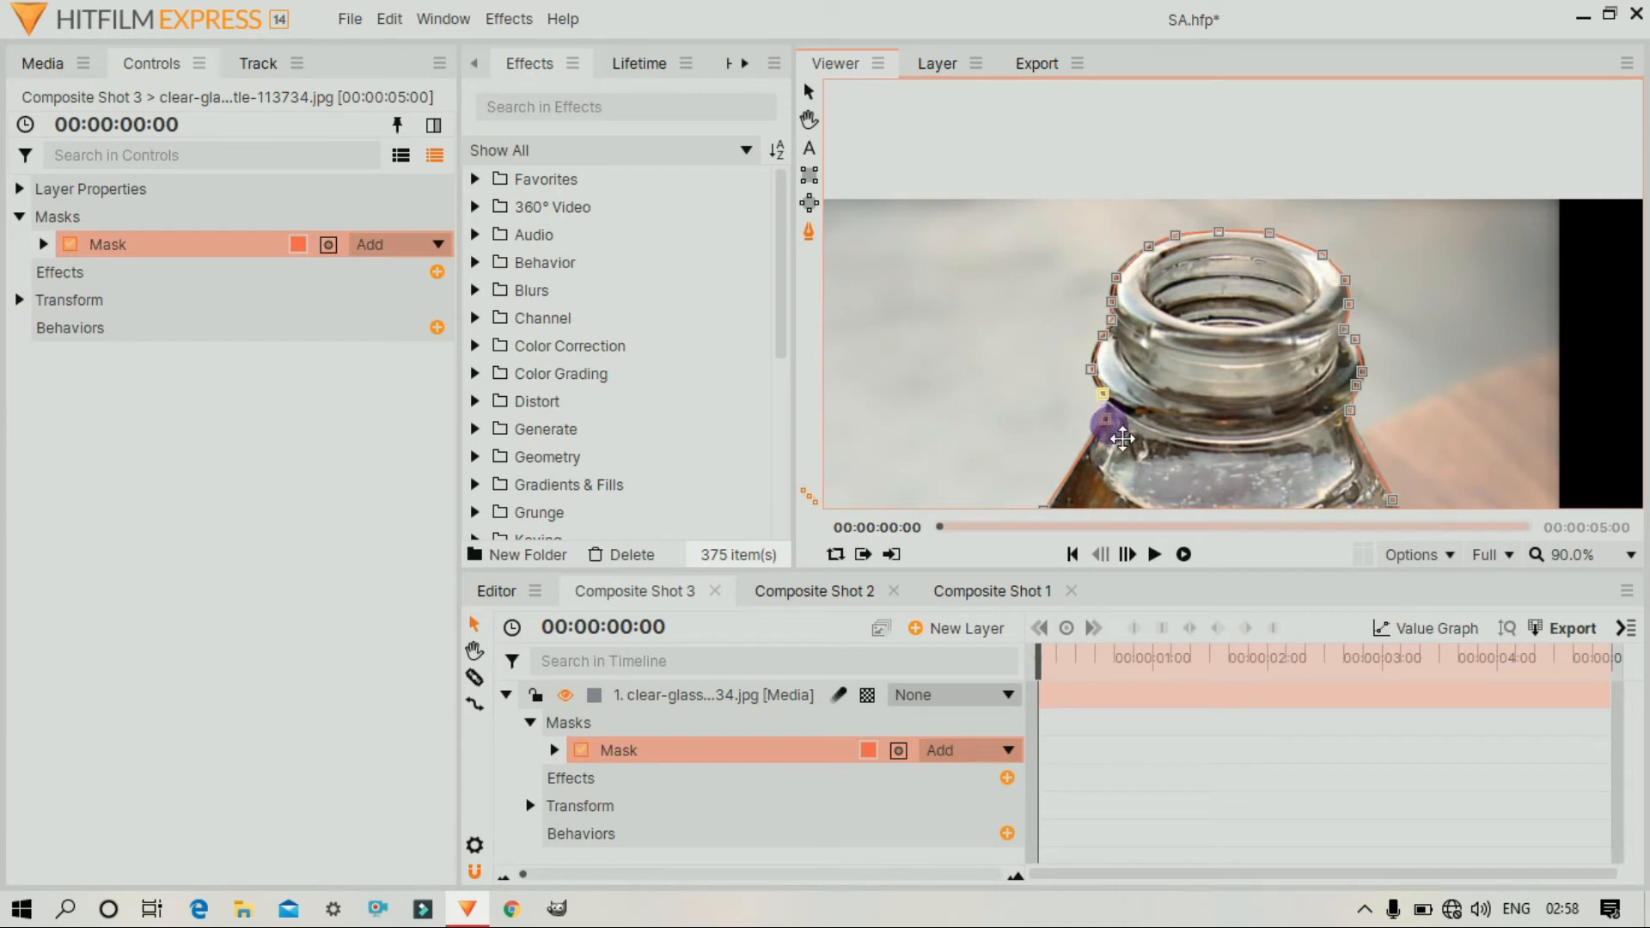
left_click(1107, 421)
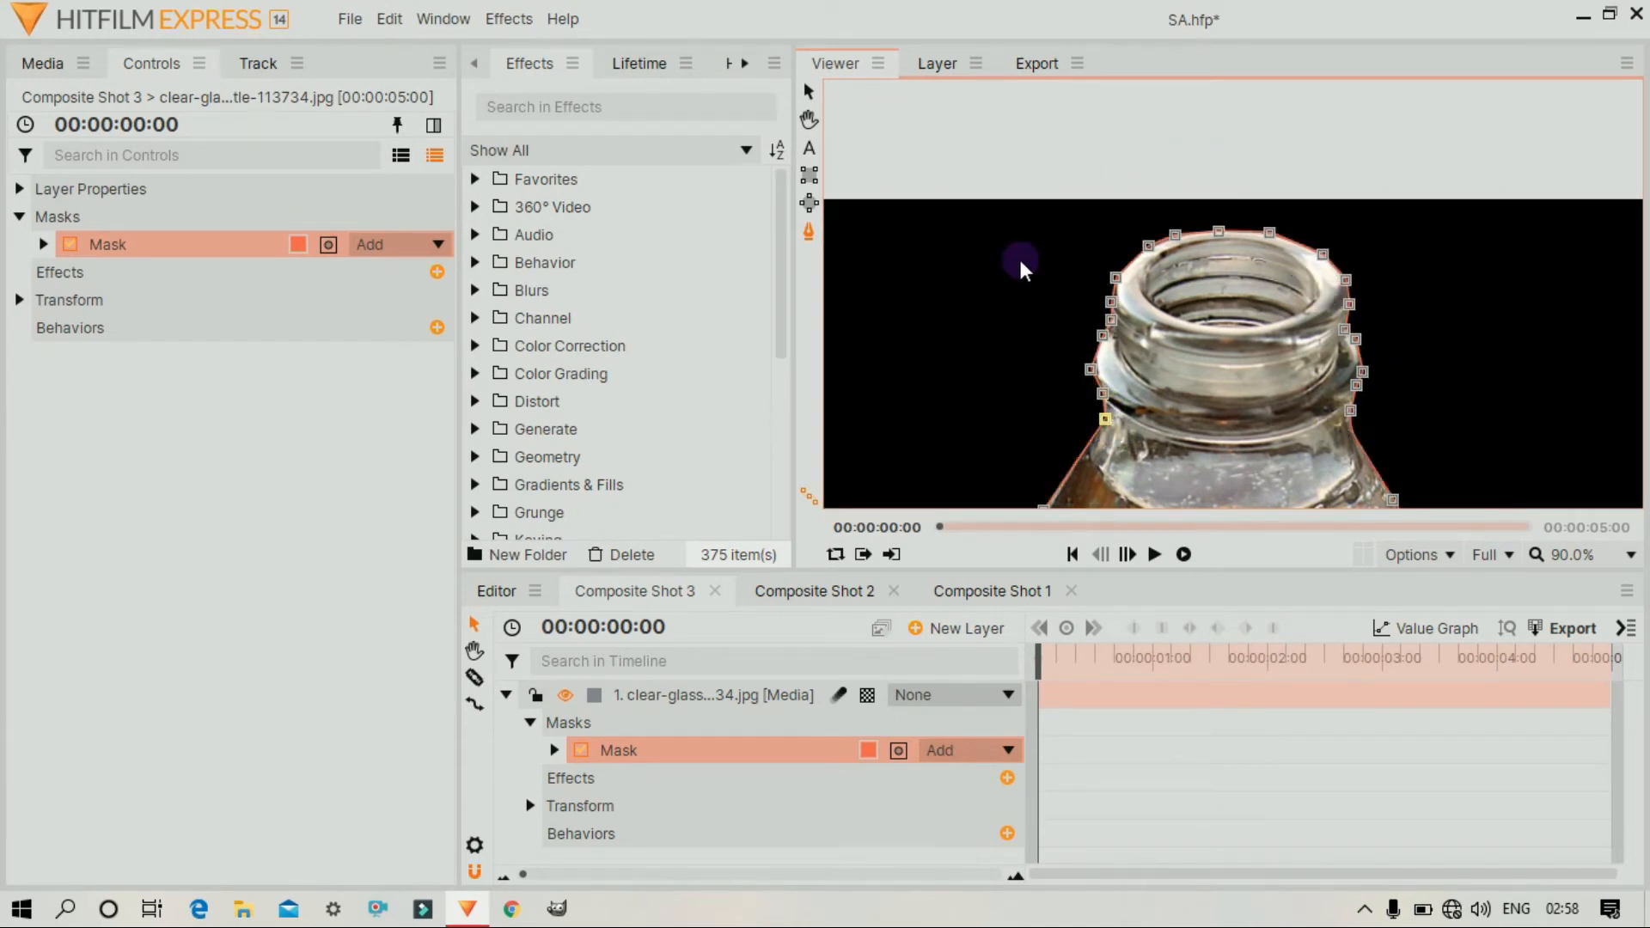
scroll(1022, 265, "down", 2)
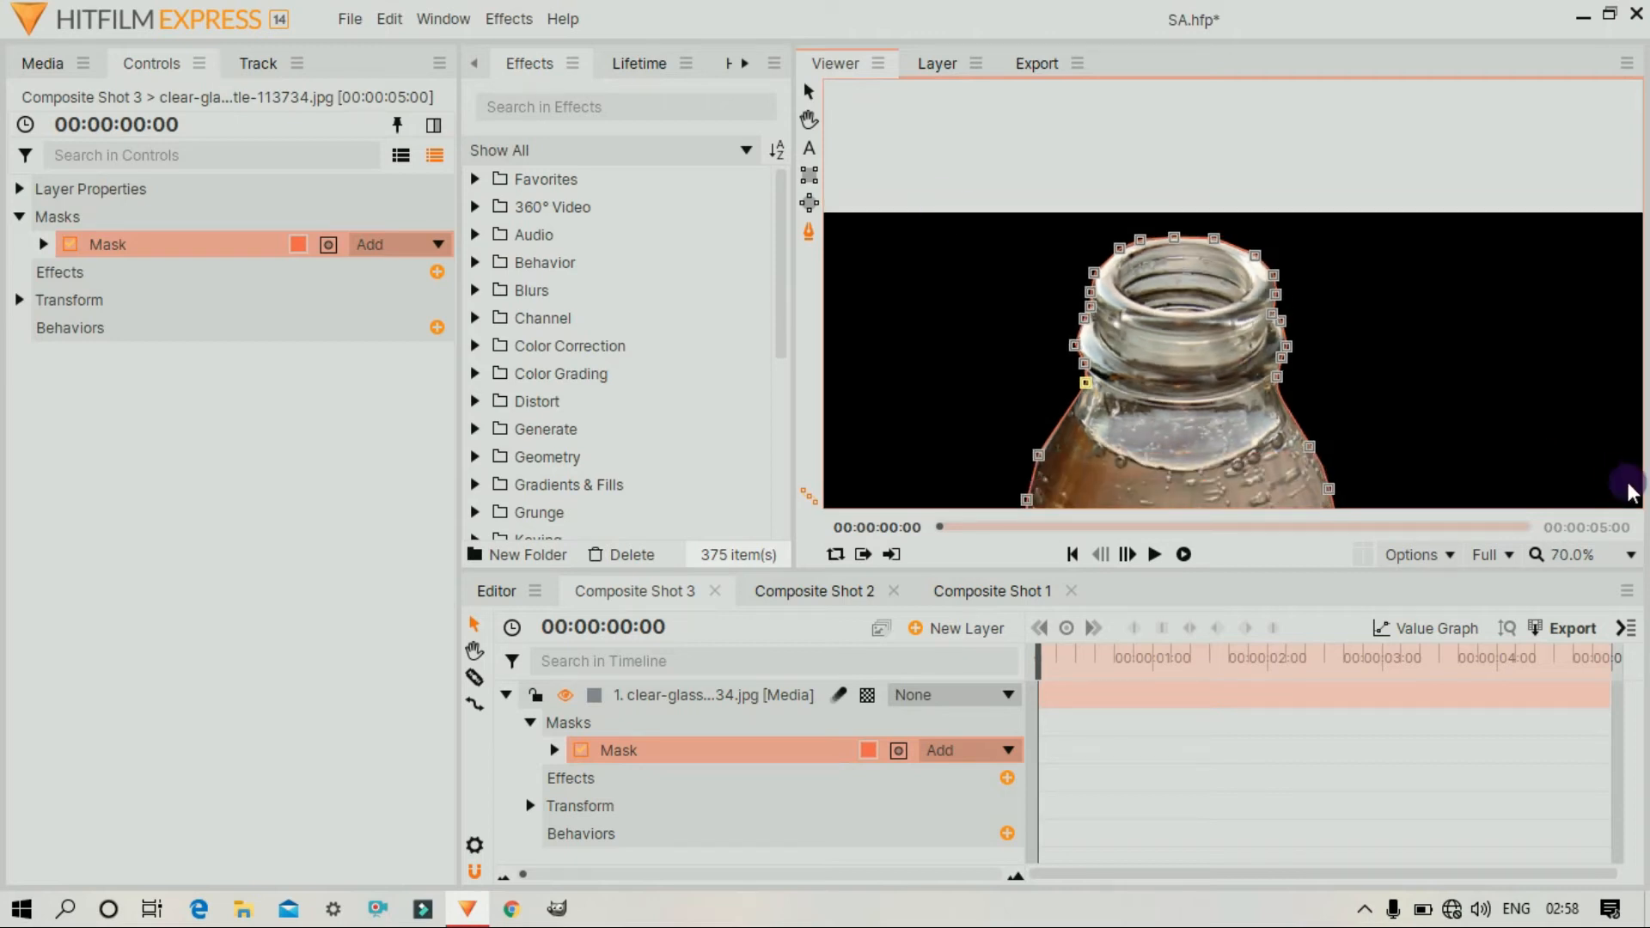
left_click(1627, 558)
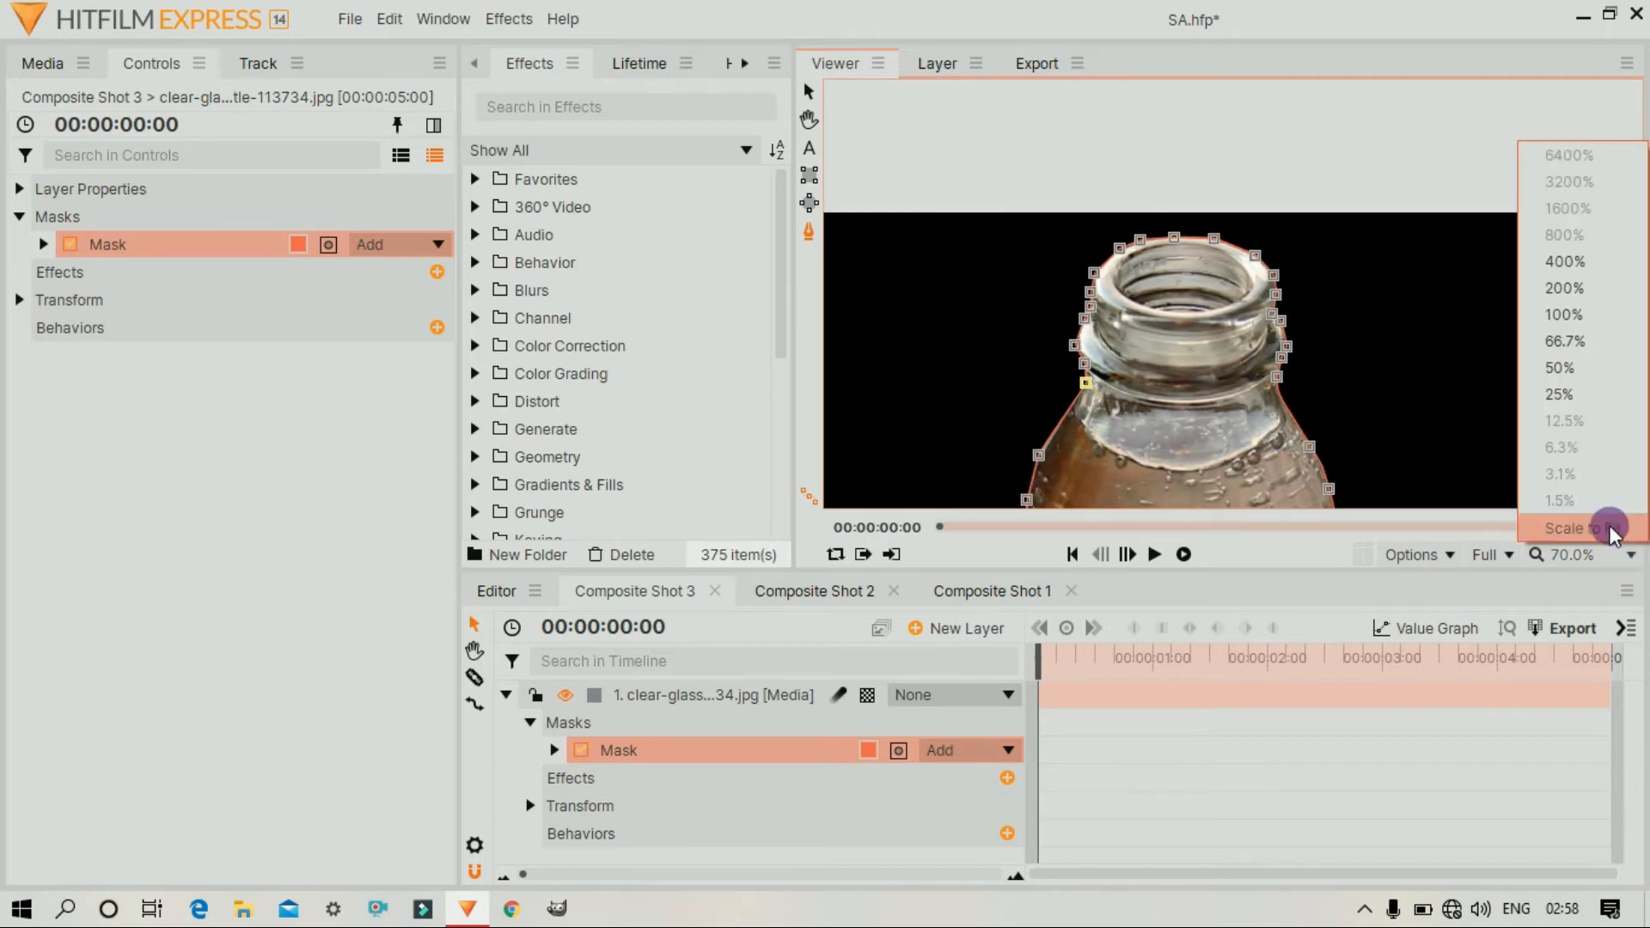
left_click(1611, 526)
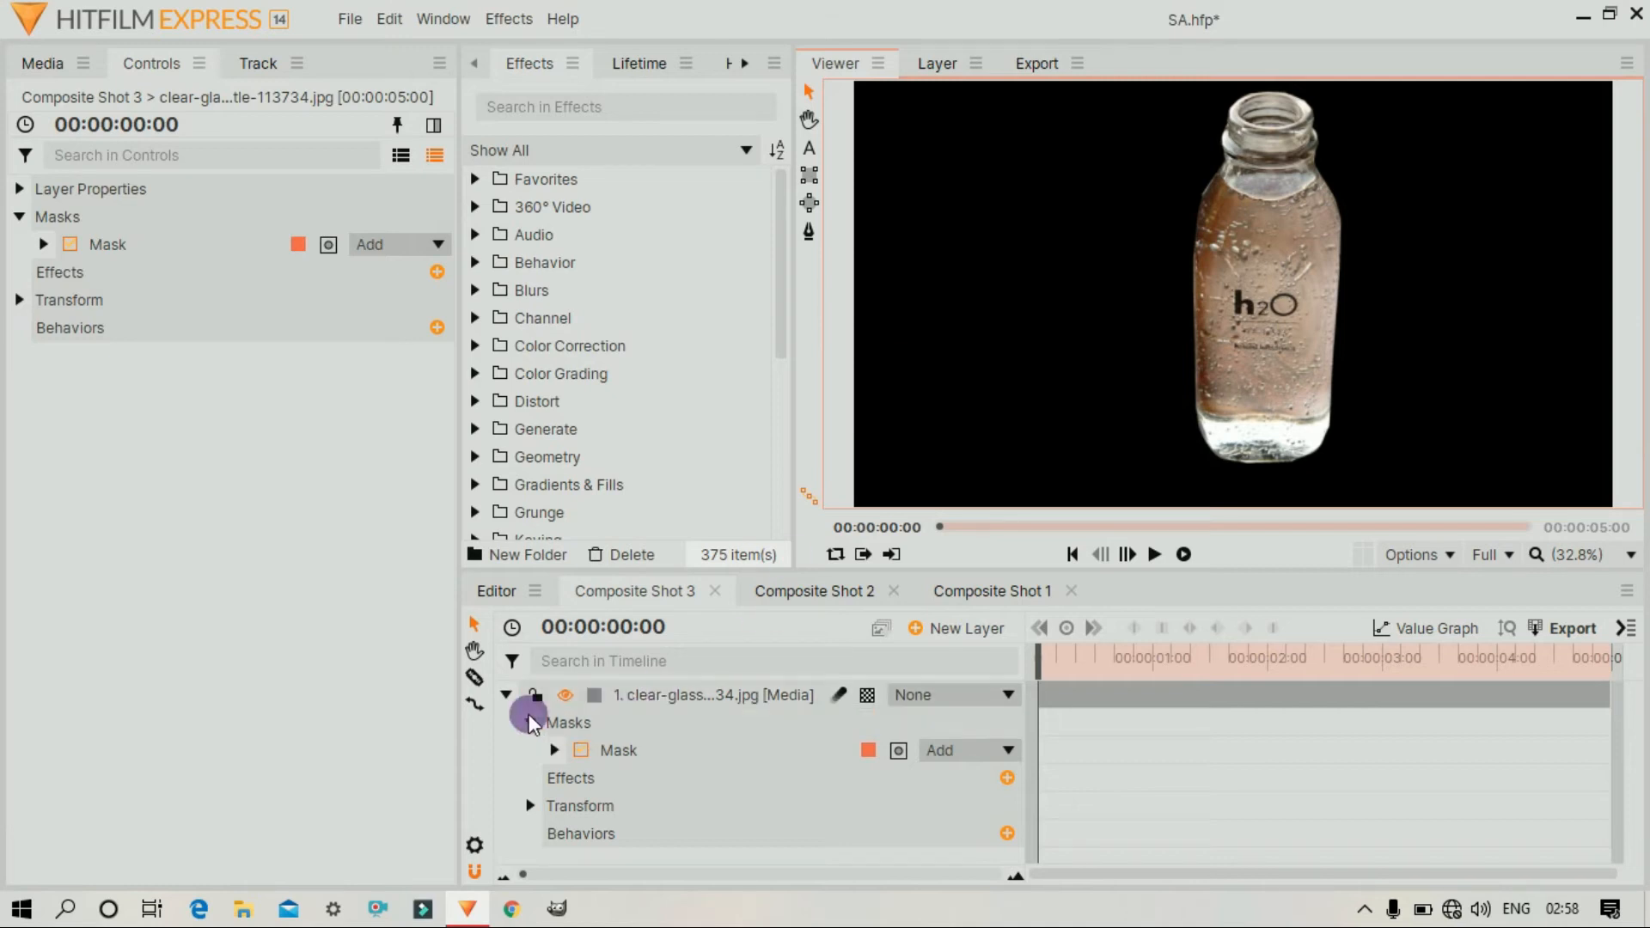
Collapse the glass bottle layer's properties, add a white 1920 by 1080 plane, and place it beneath that layer
left_click(505, 694)
right_click(703, 742)
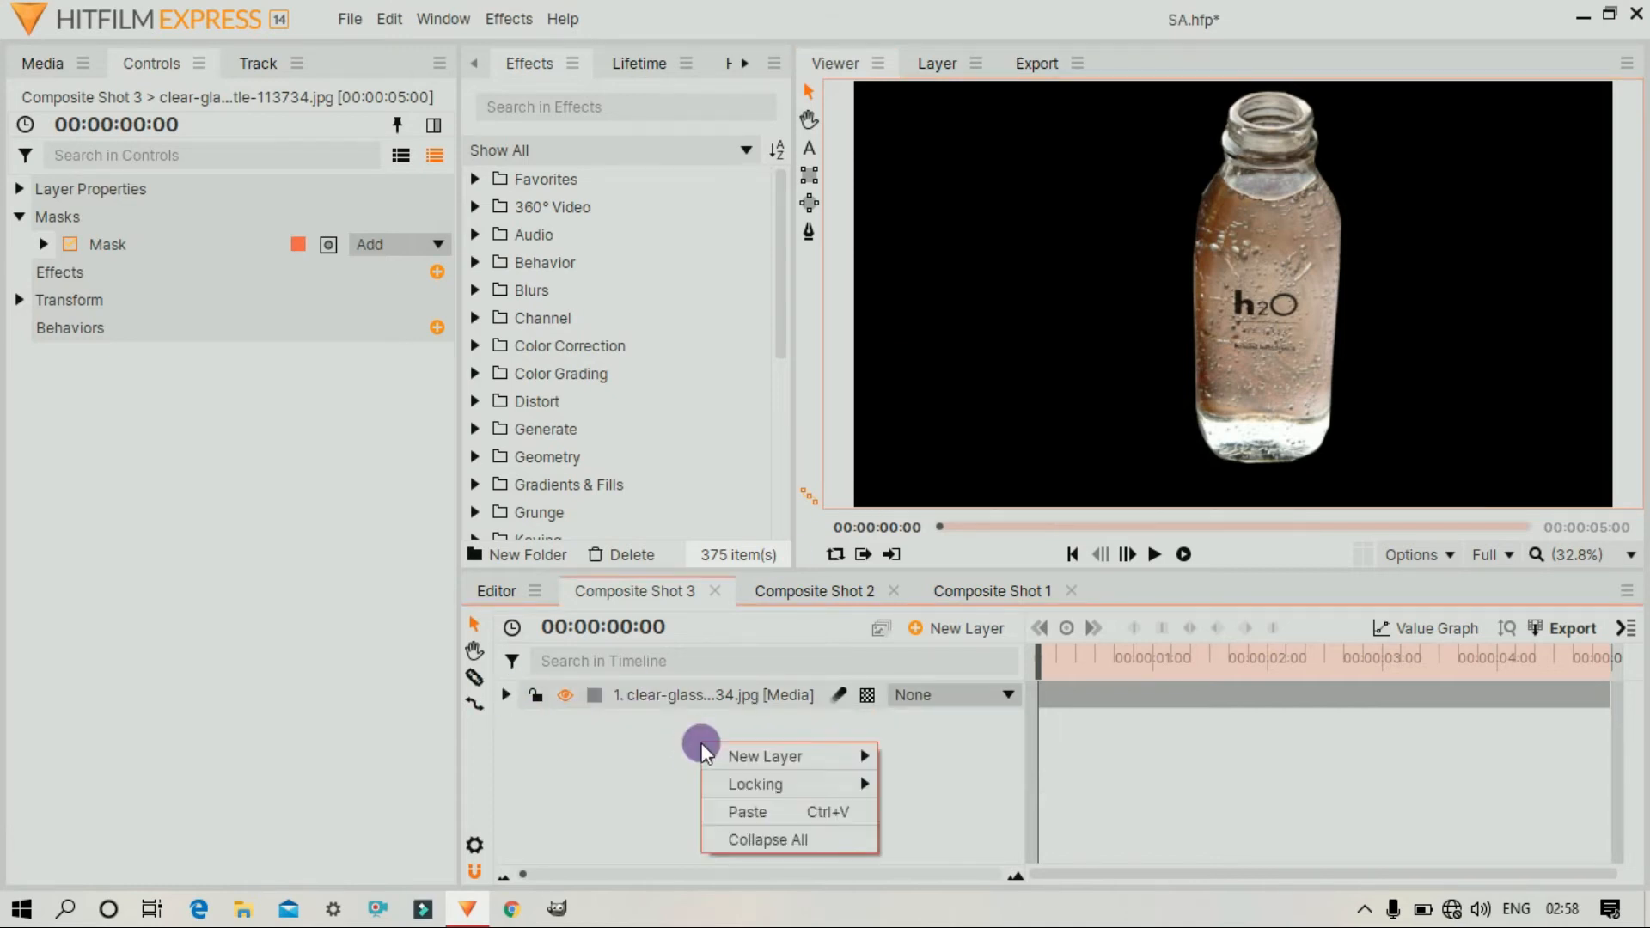
mouse_move(801, 755)
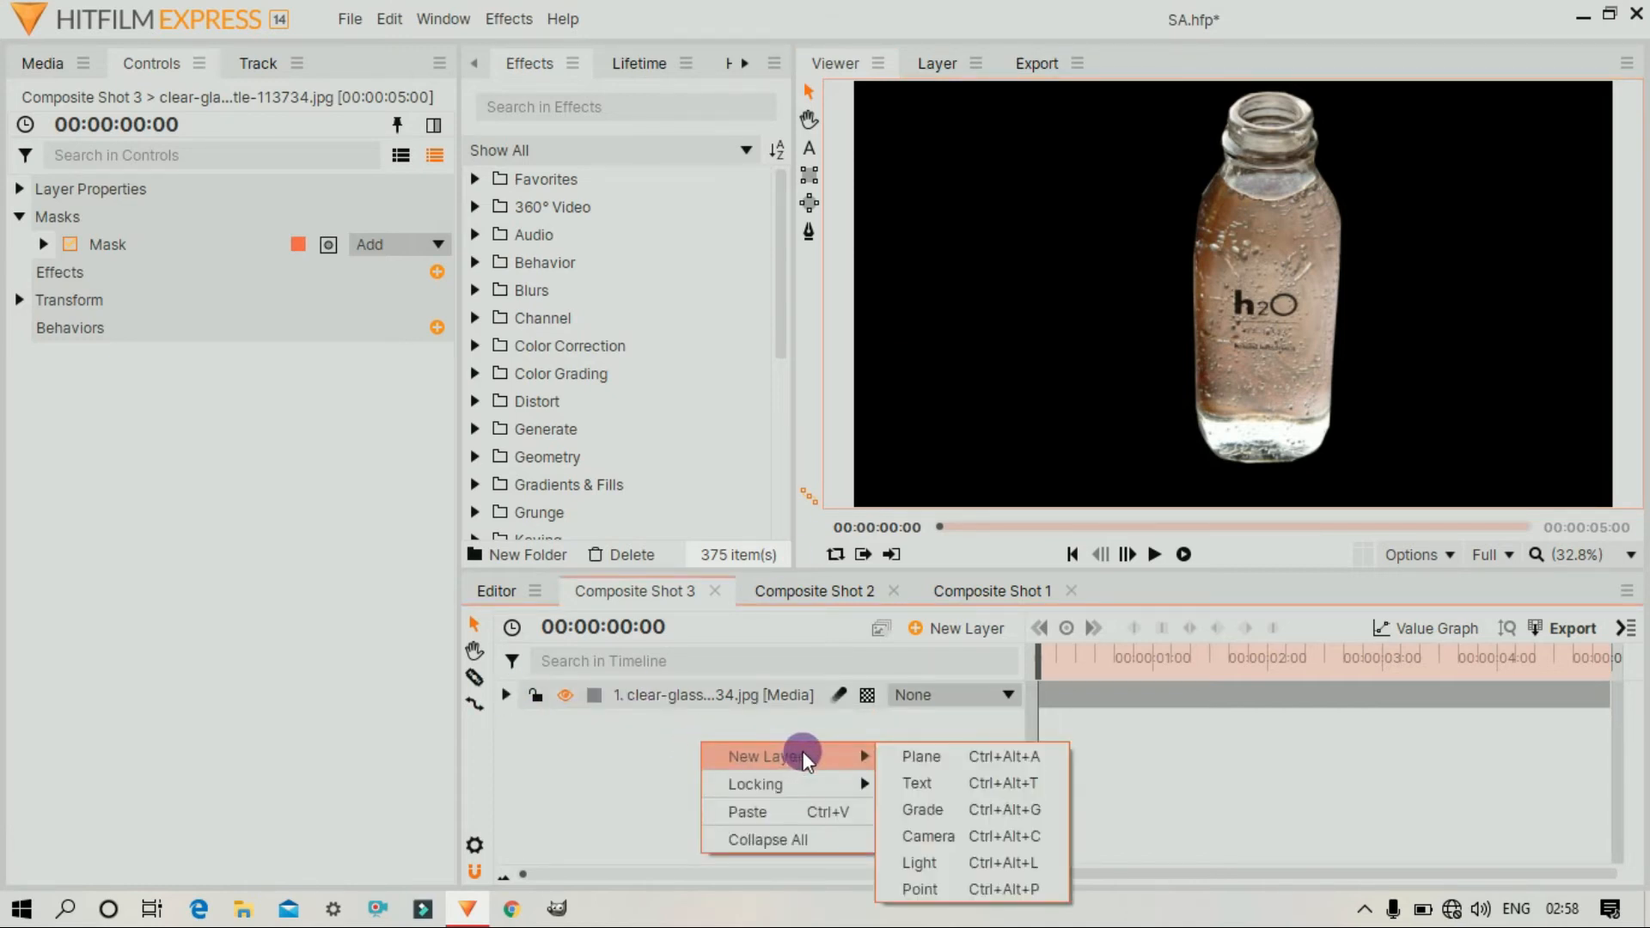
left_click(994, 760)
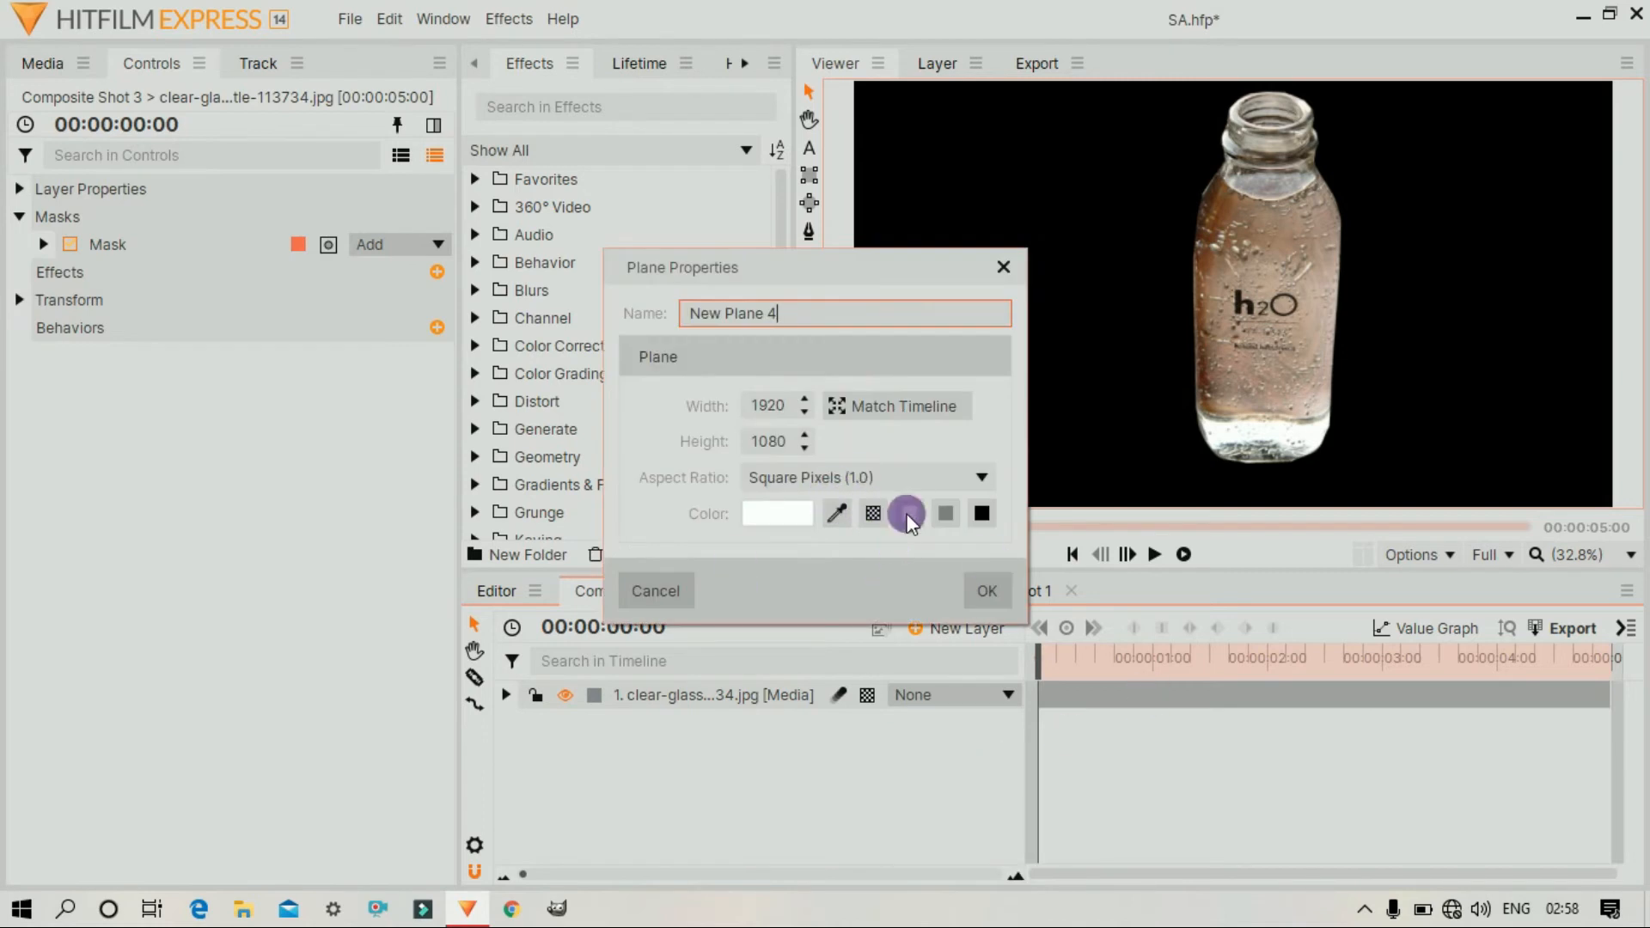
left_click(982, 513)
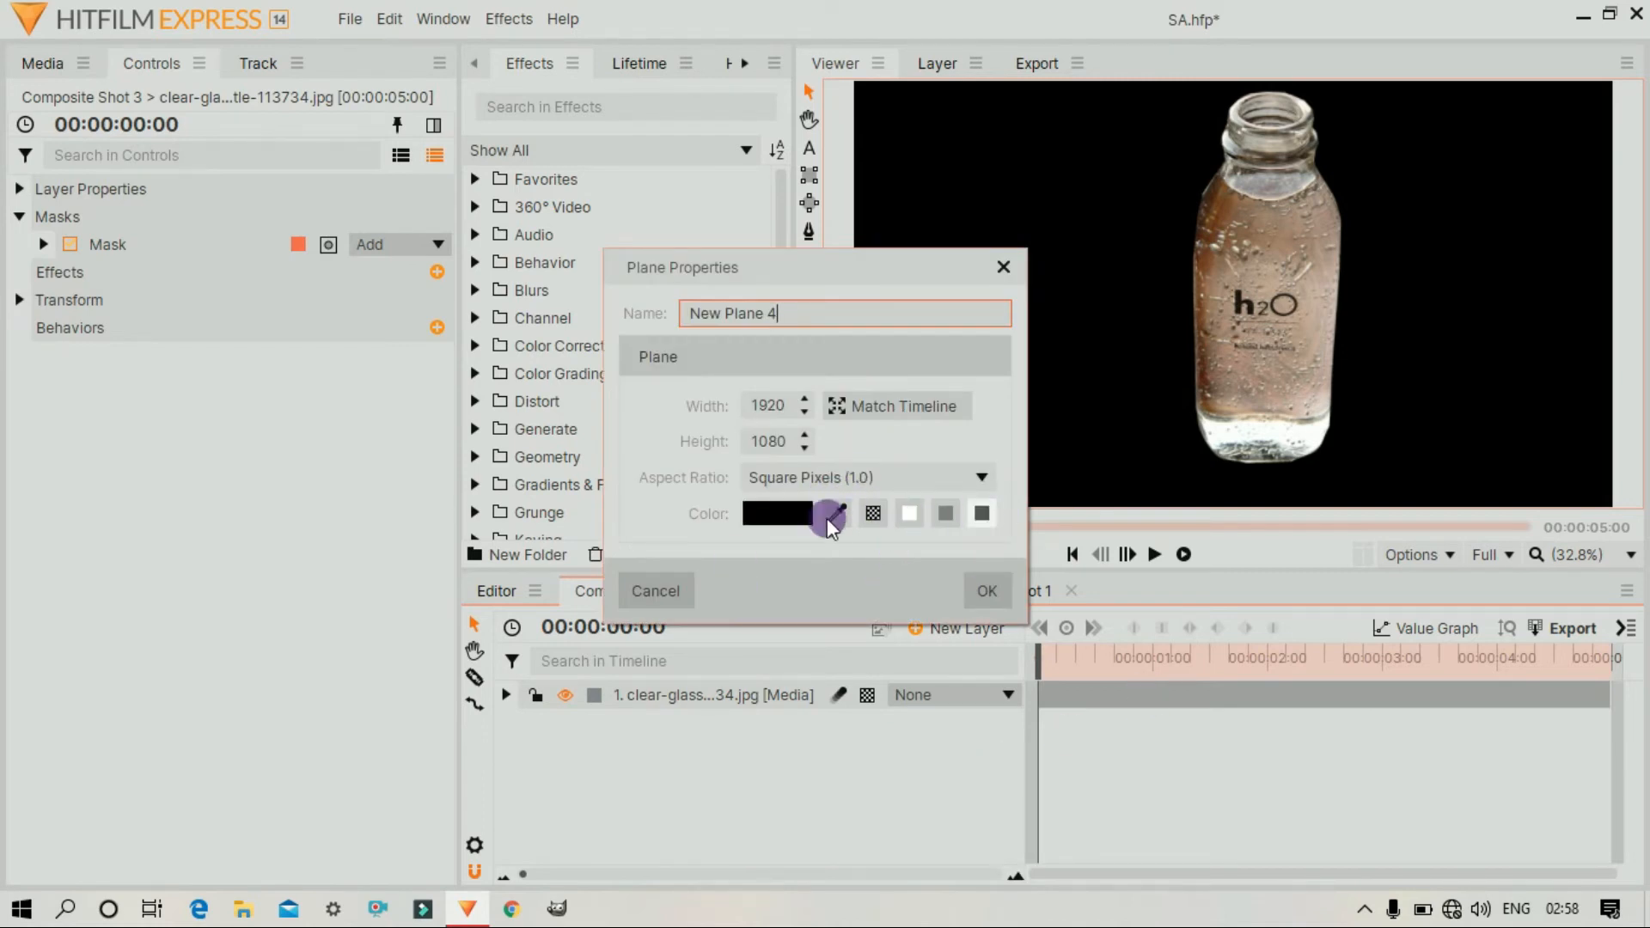
left_click(904, 515)
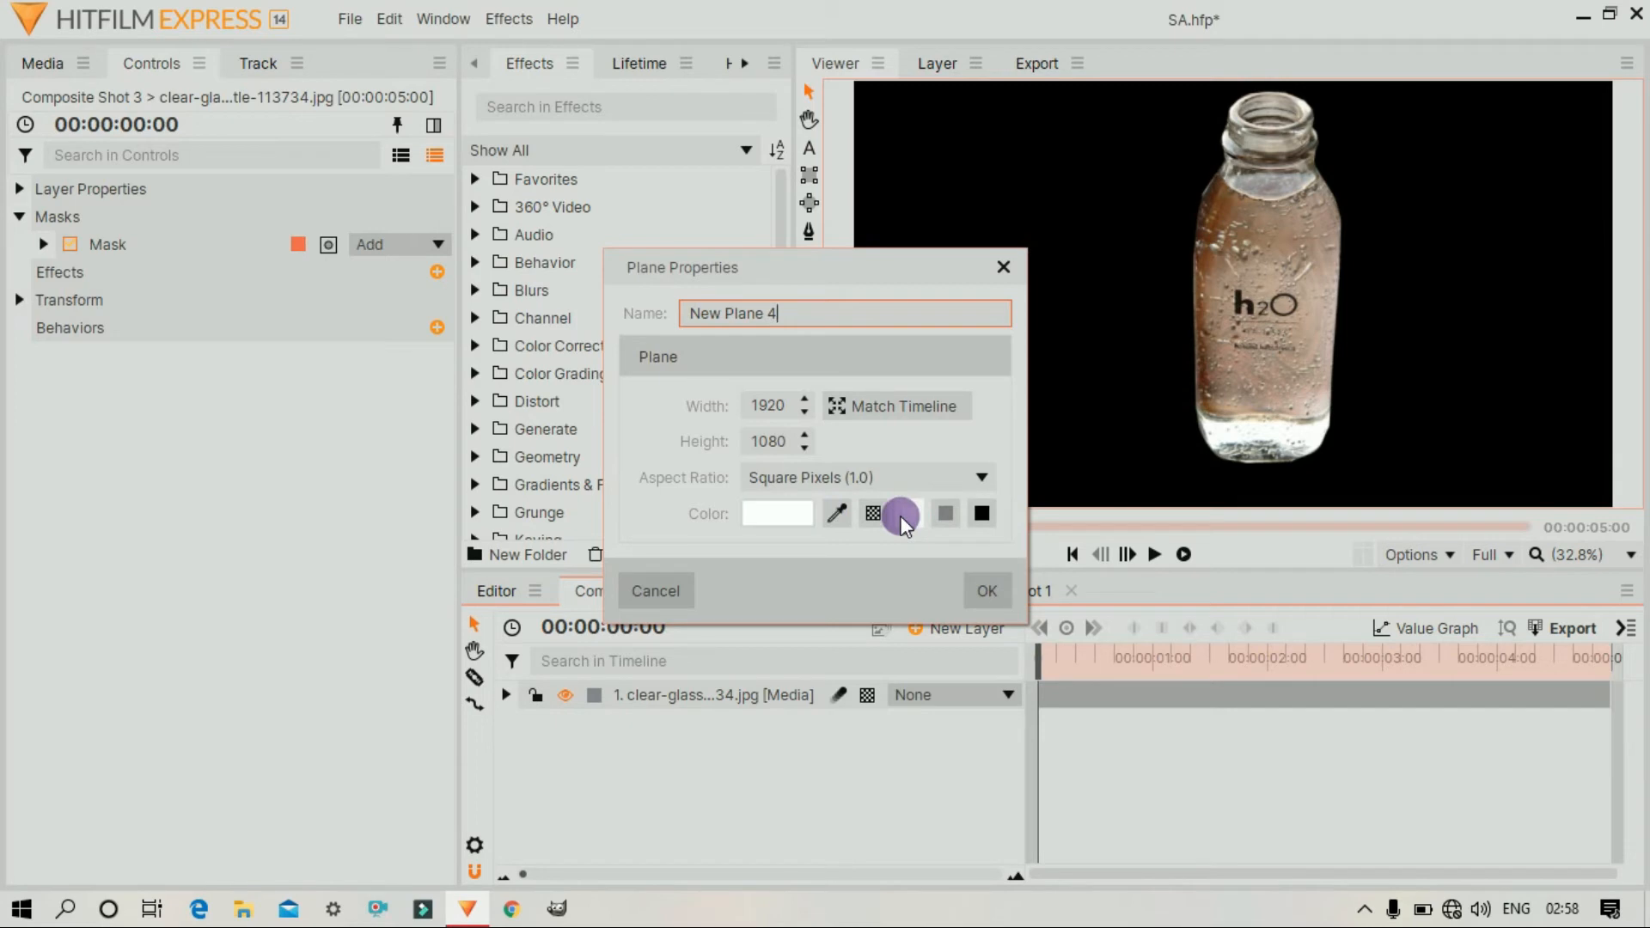
left_click(989, 592)
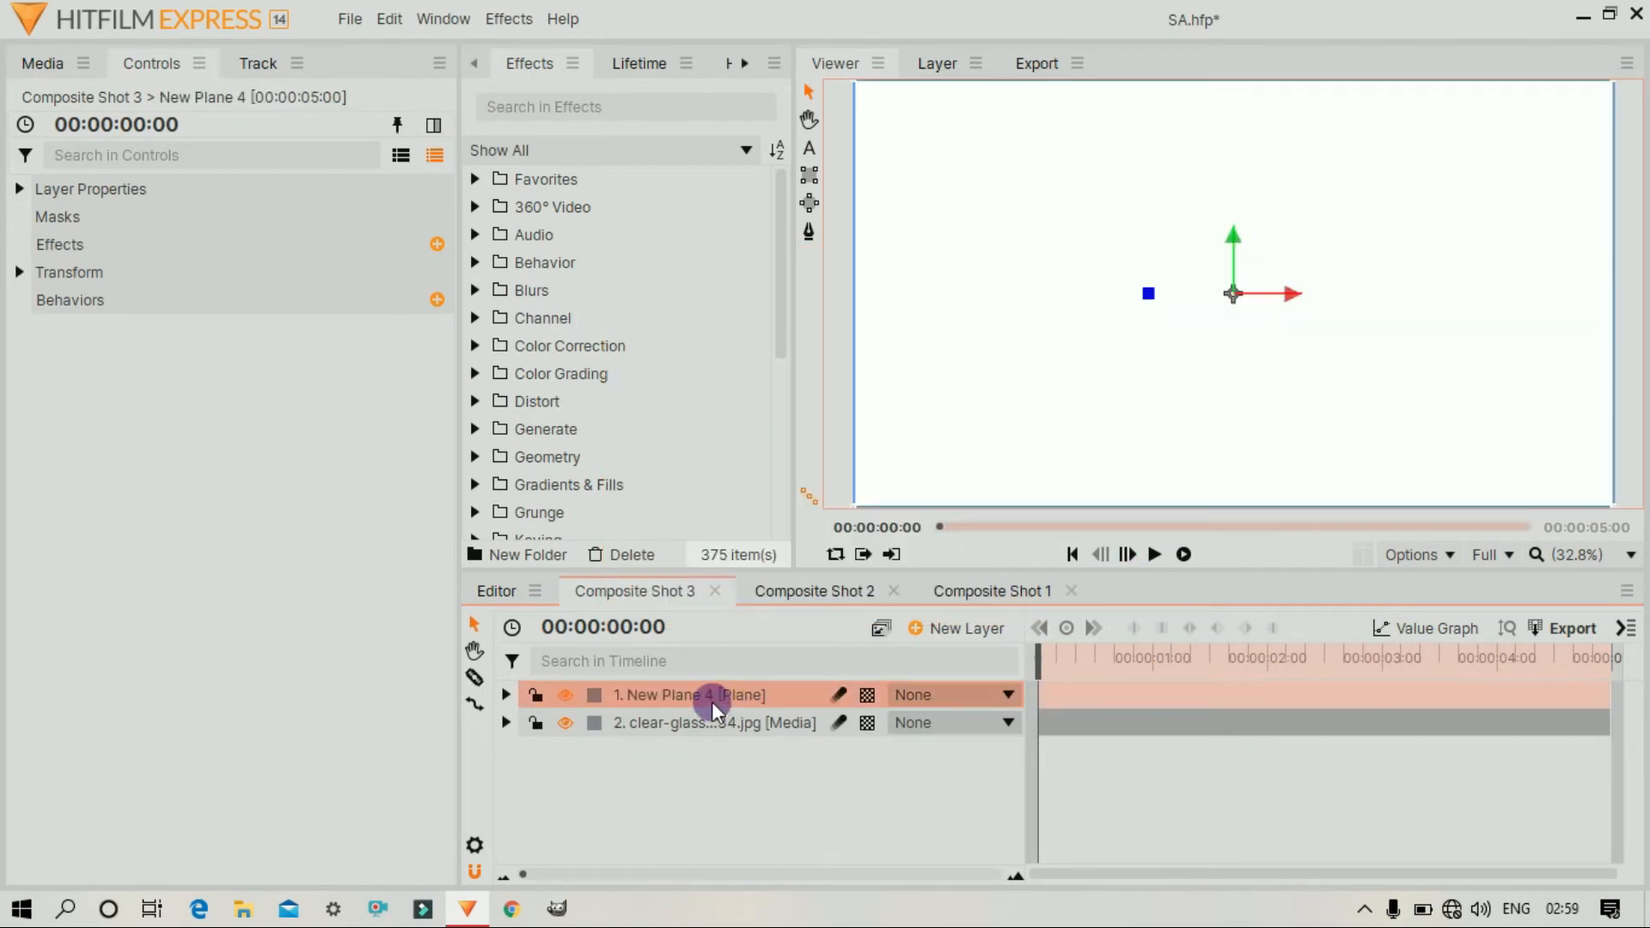
left_click_drag(712, 701, 720, 754)
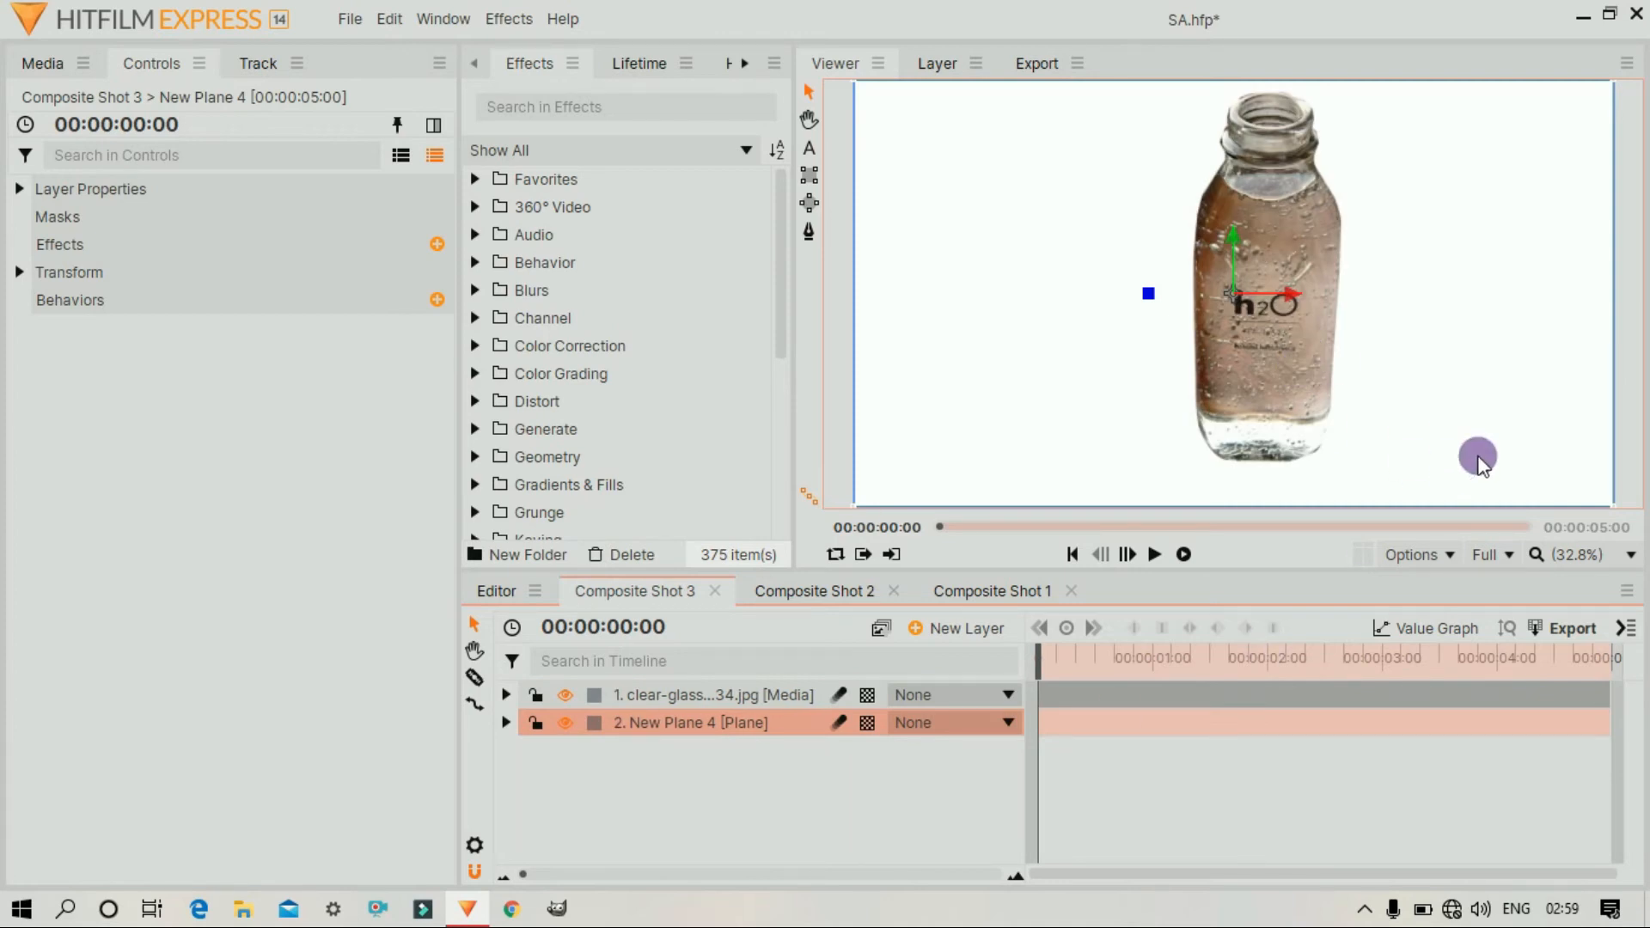
Add a purple #55007f 1920 by 1080 plane between the bottle and the white plane, and lower it into a strip along the frame's bottom
right_click(842, 776)
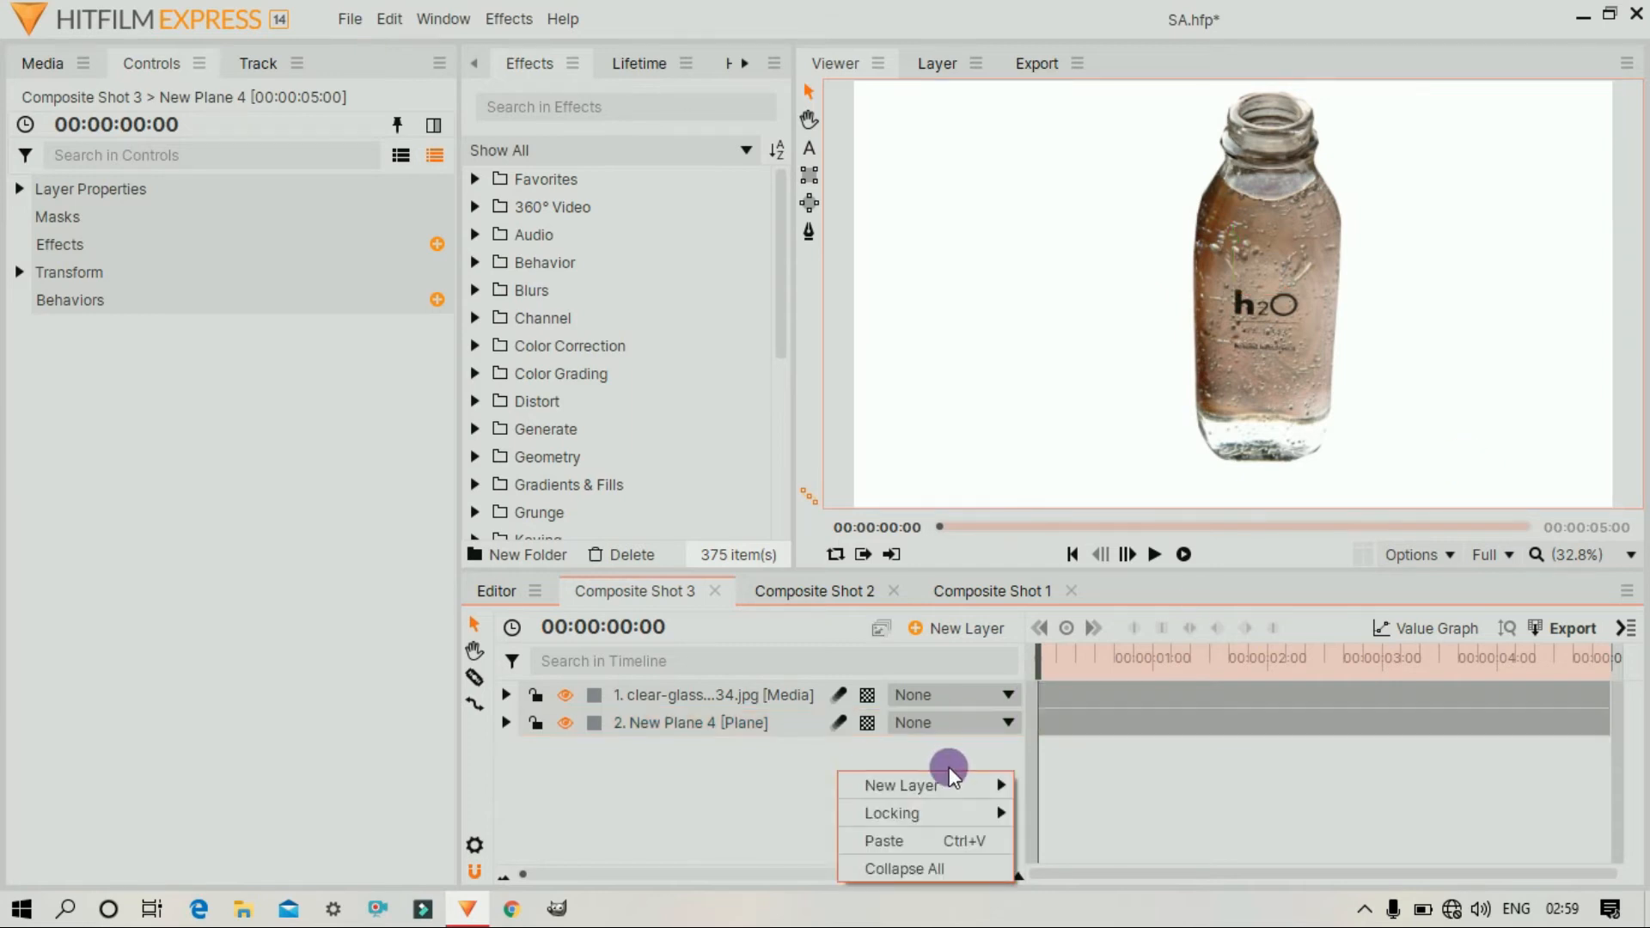
mouse_move(950, 790)
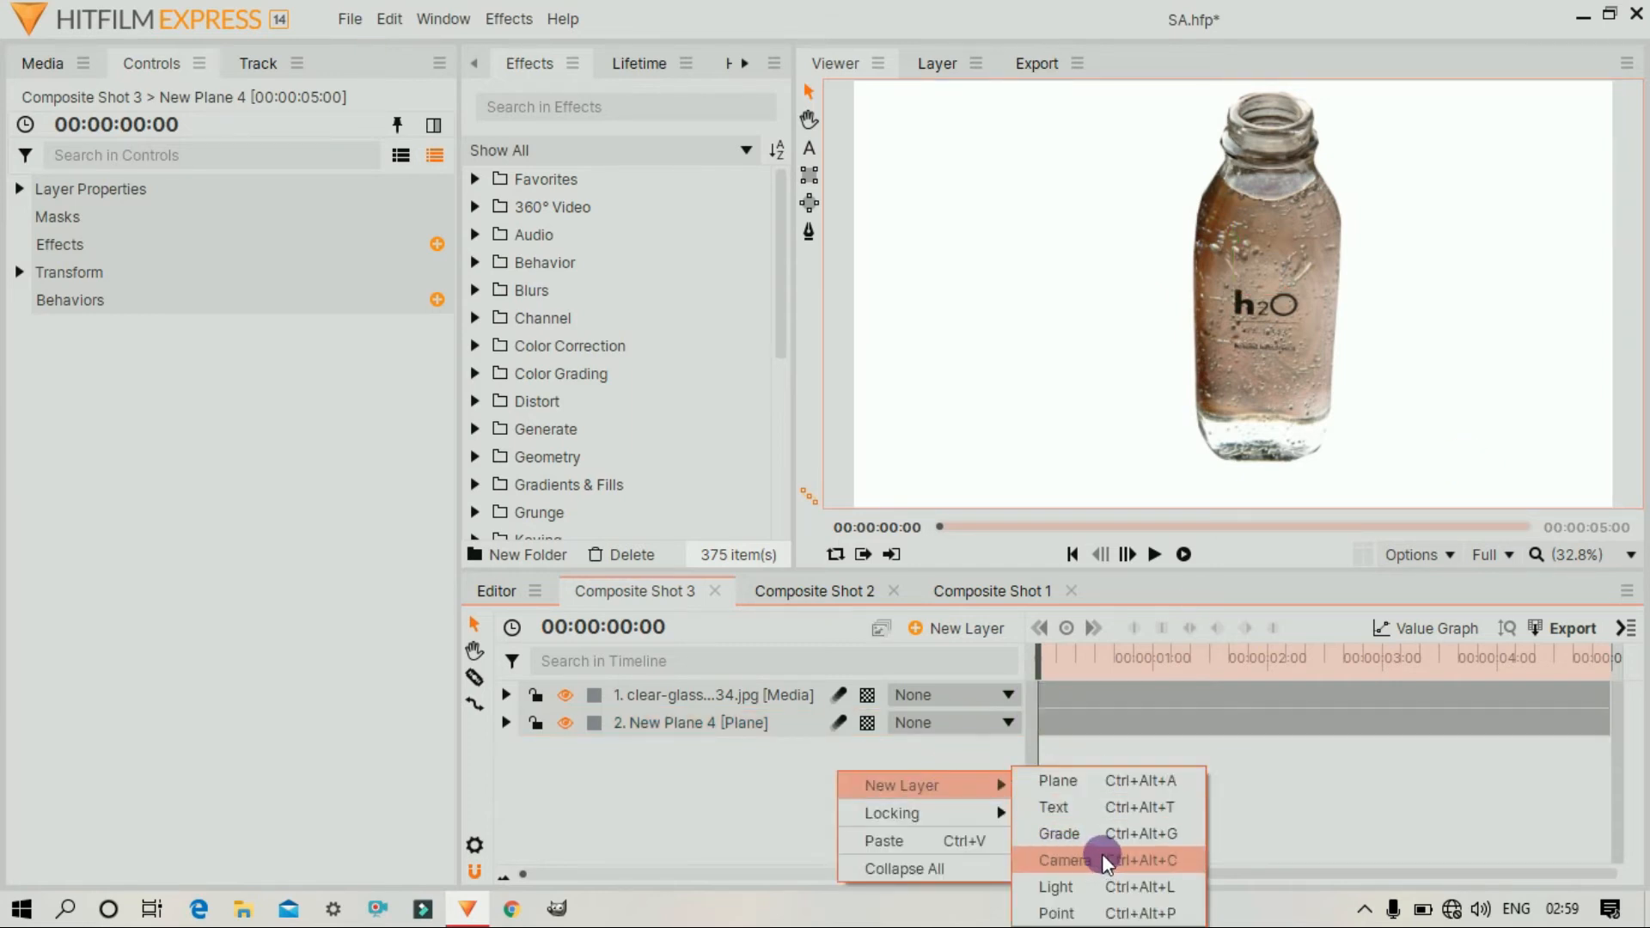
left_click(1071, 786)
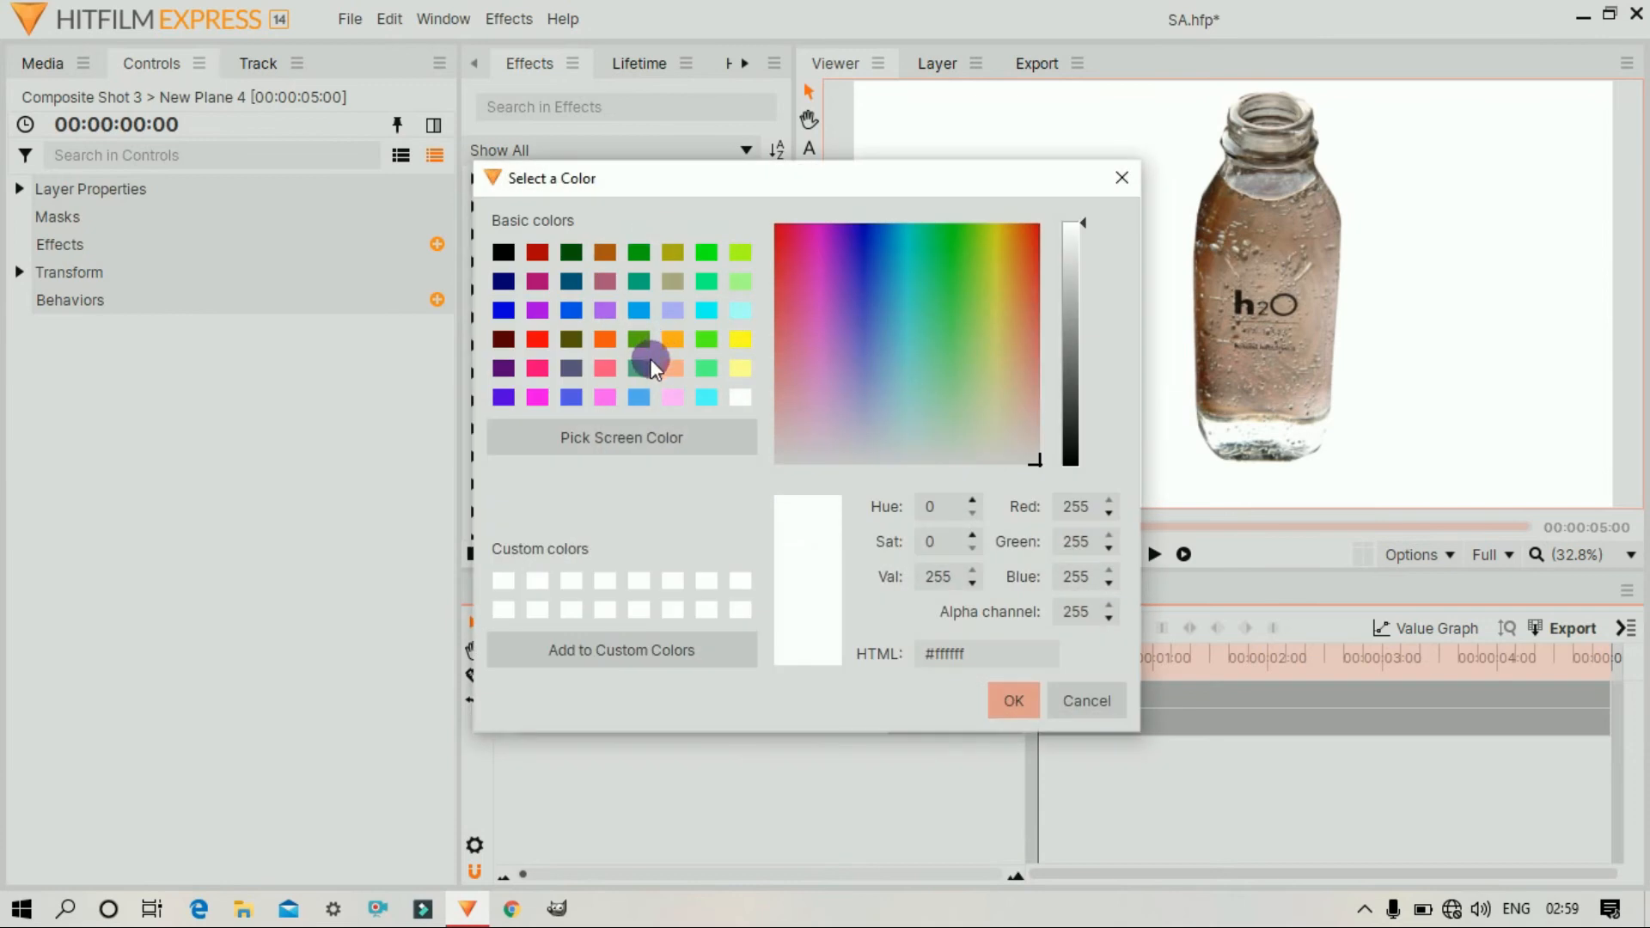
left_click(502, 372)
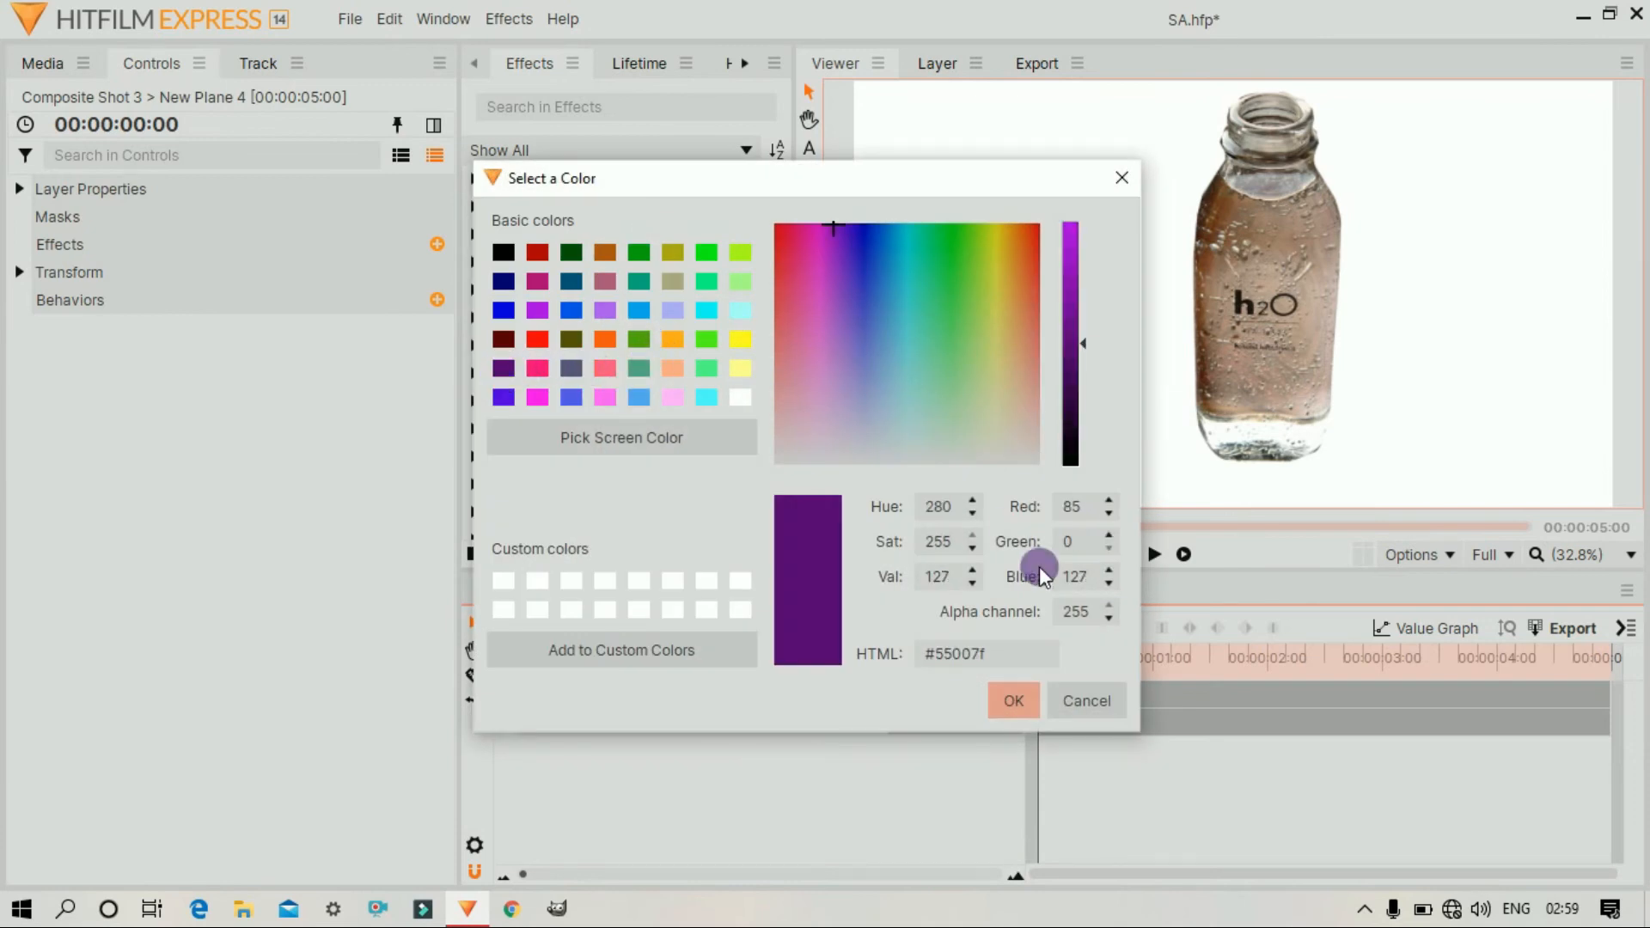
left_click(1017, 699)
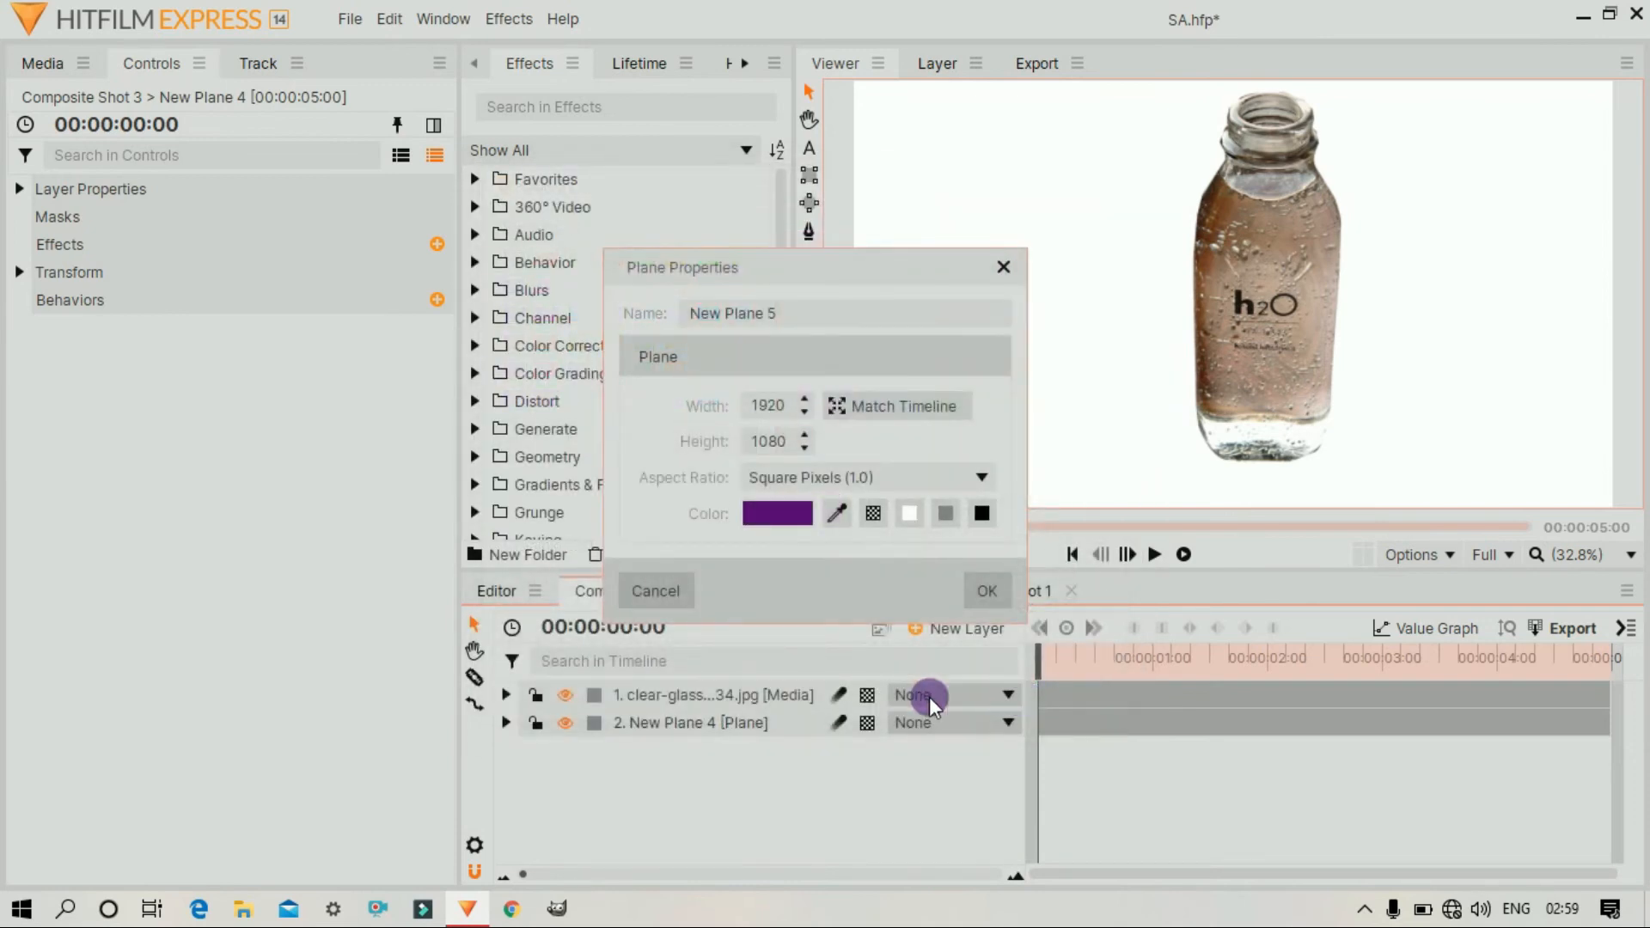
left_click(987, 585)
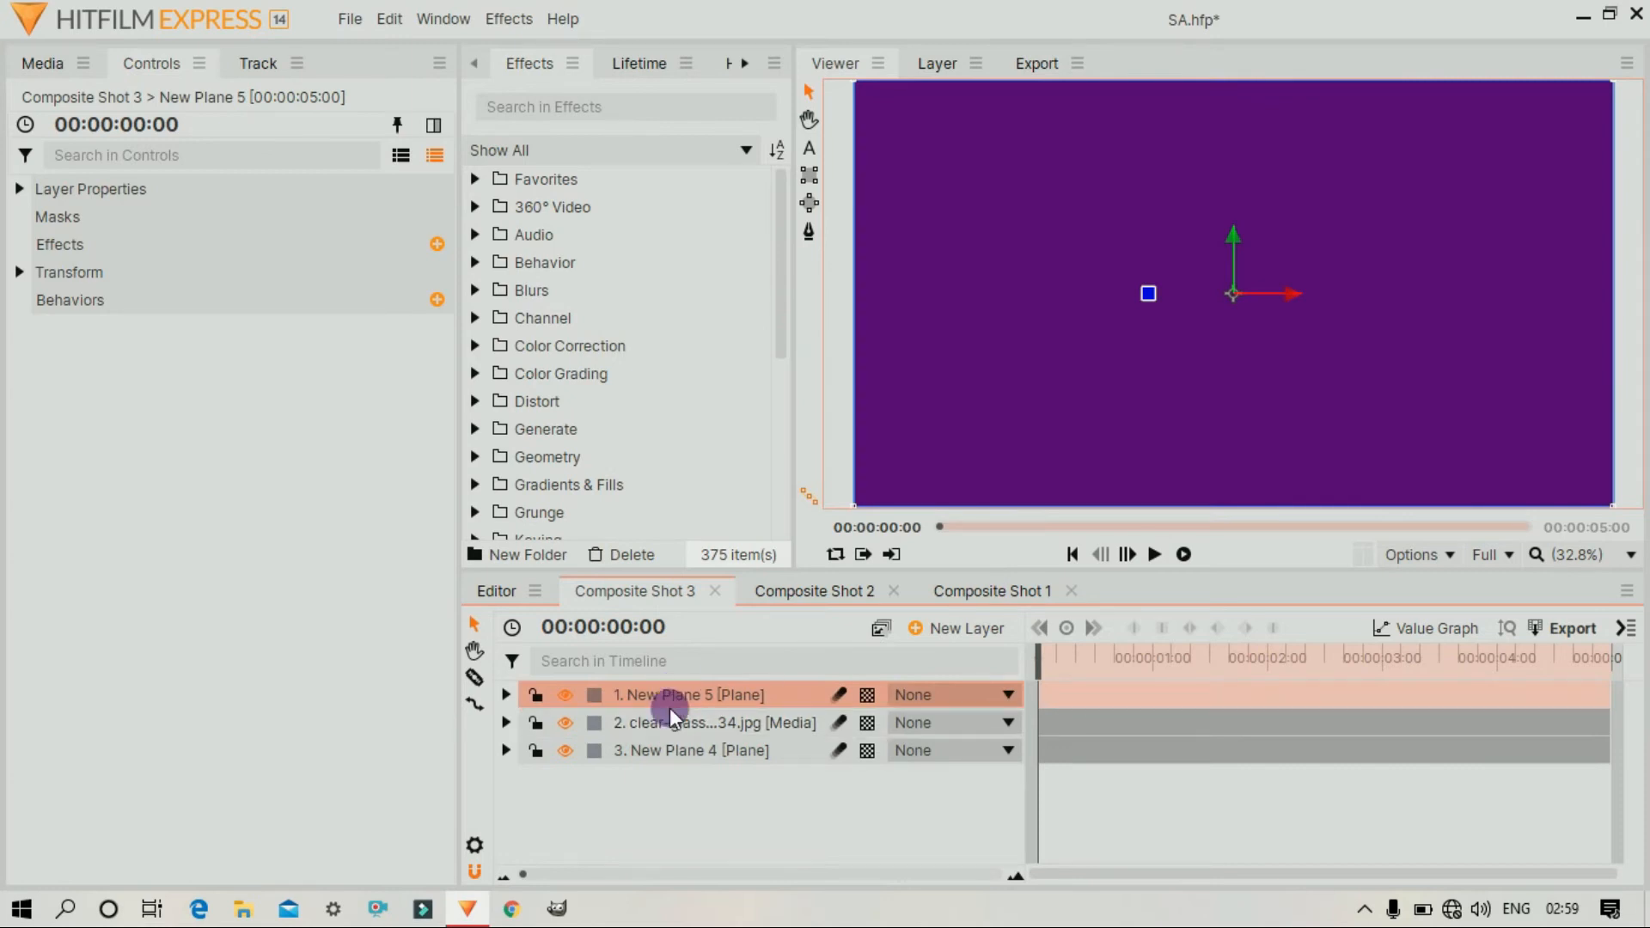
left_click_drag(669, 708, 669, 743)
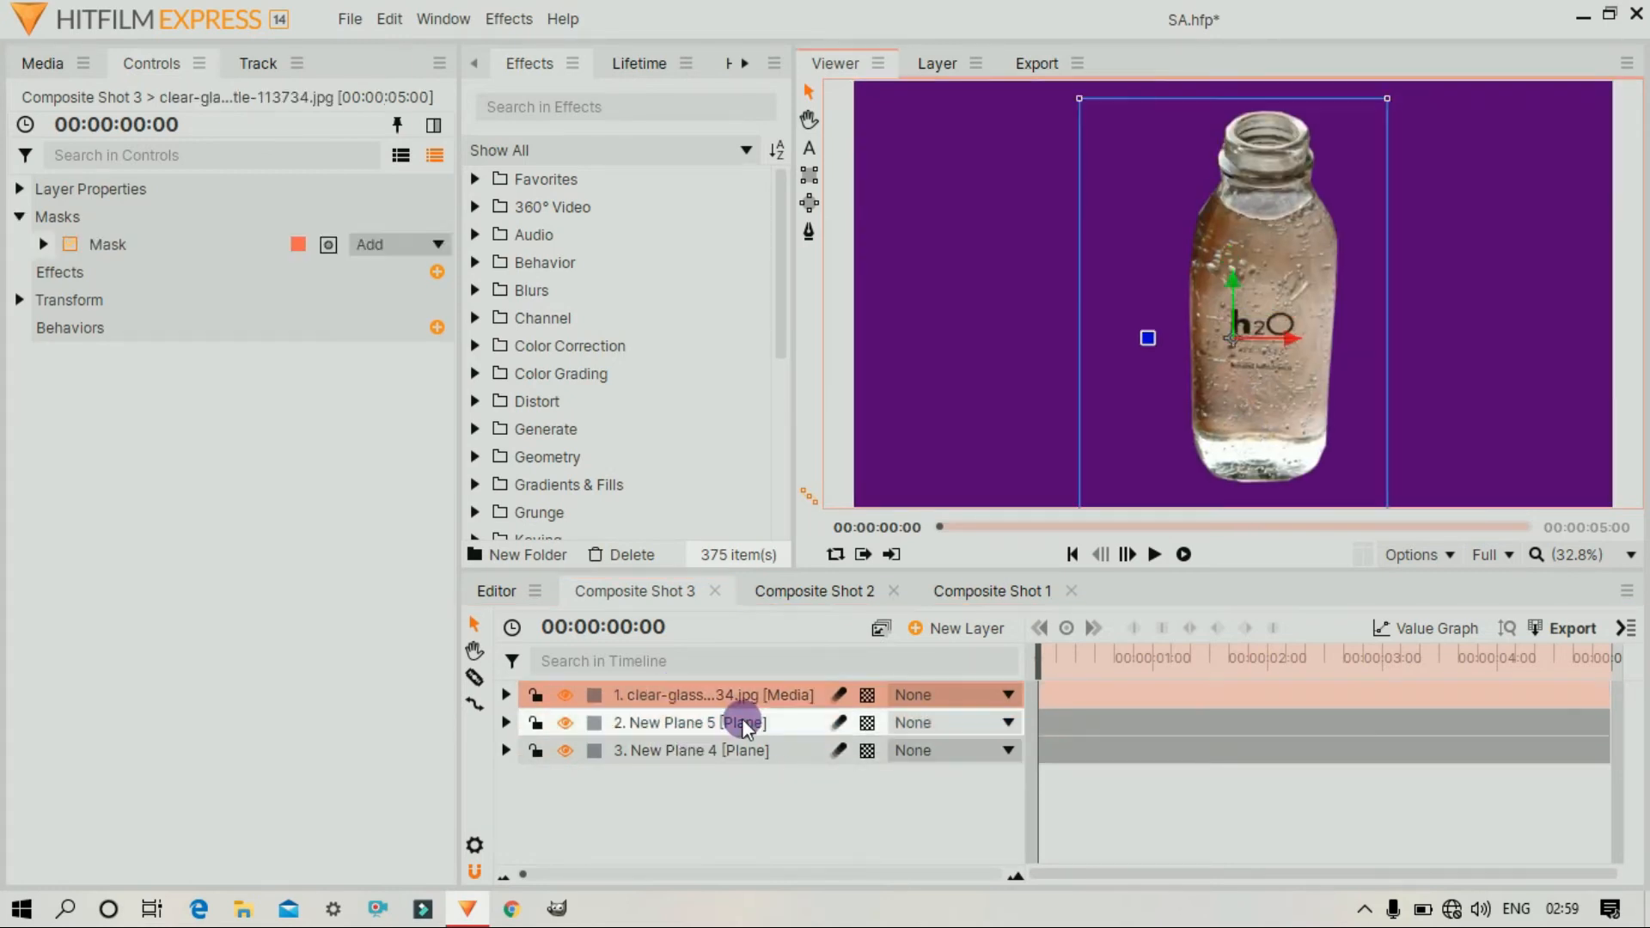
left_click(743, 720)
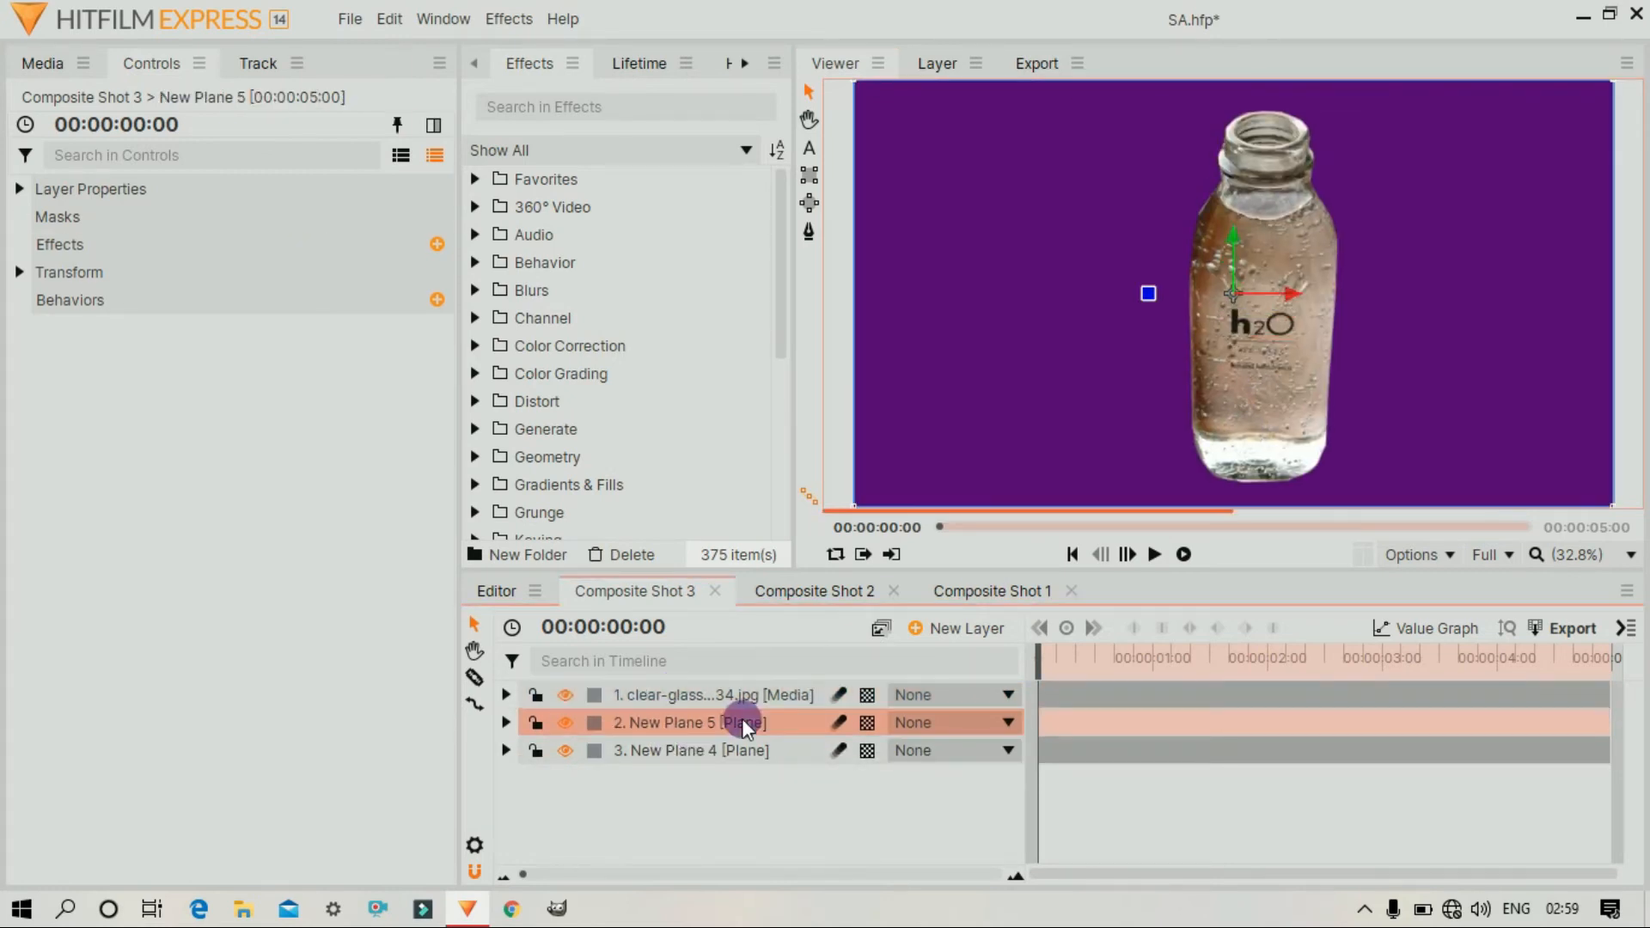
left_click_drag(923, 333, 923, 365)
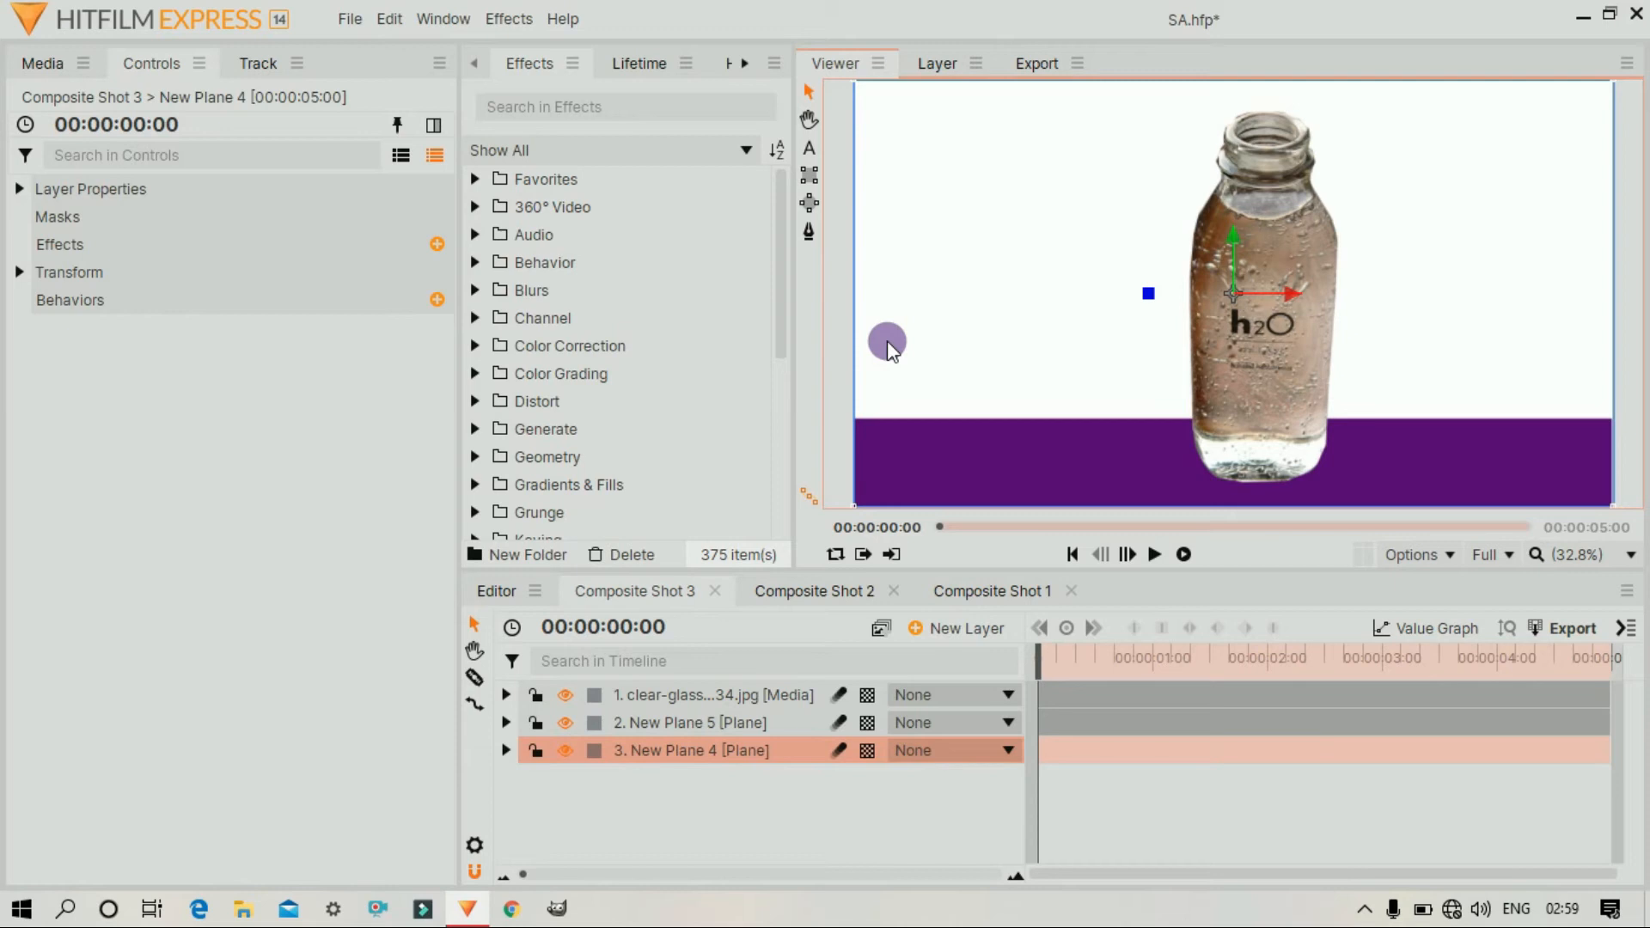
Expand the Shape and Transform properties of the glass bottle layer's mask
left_click(768, 694)
left_click(86, 269)
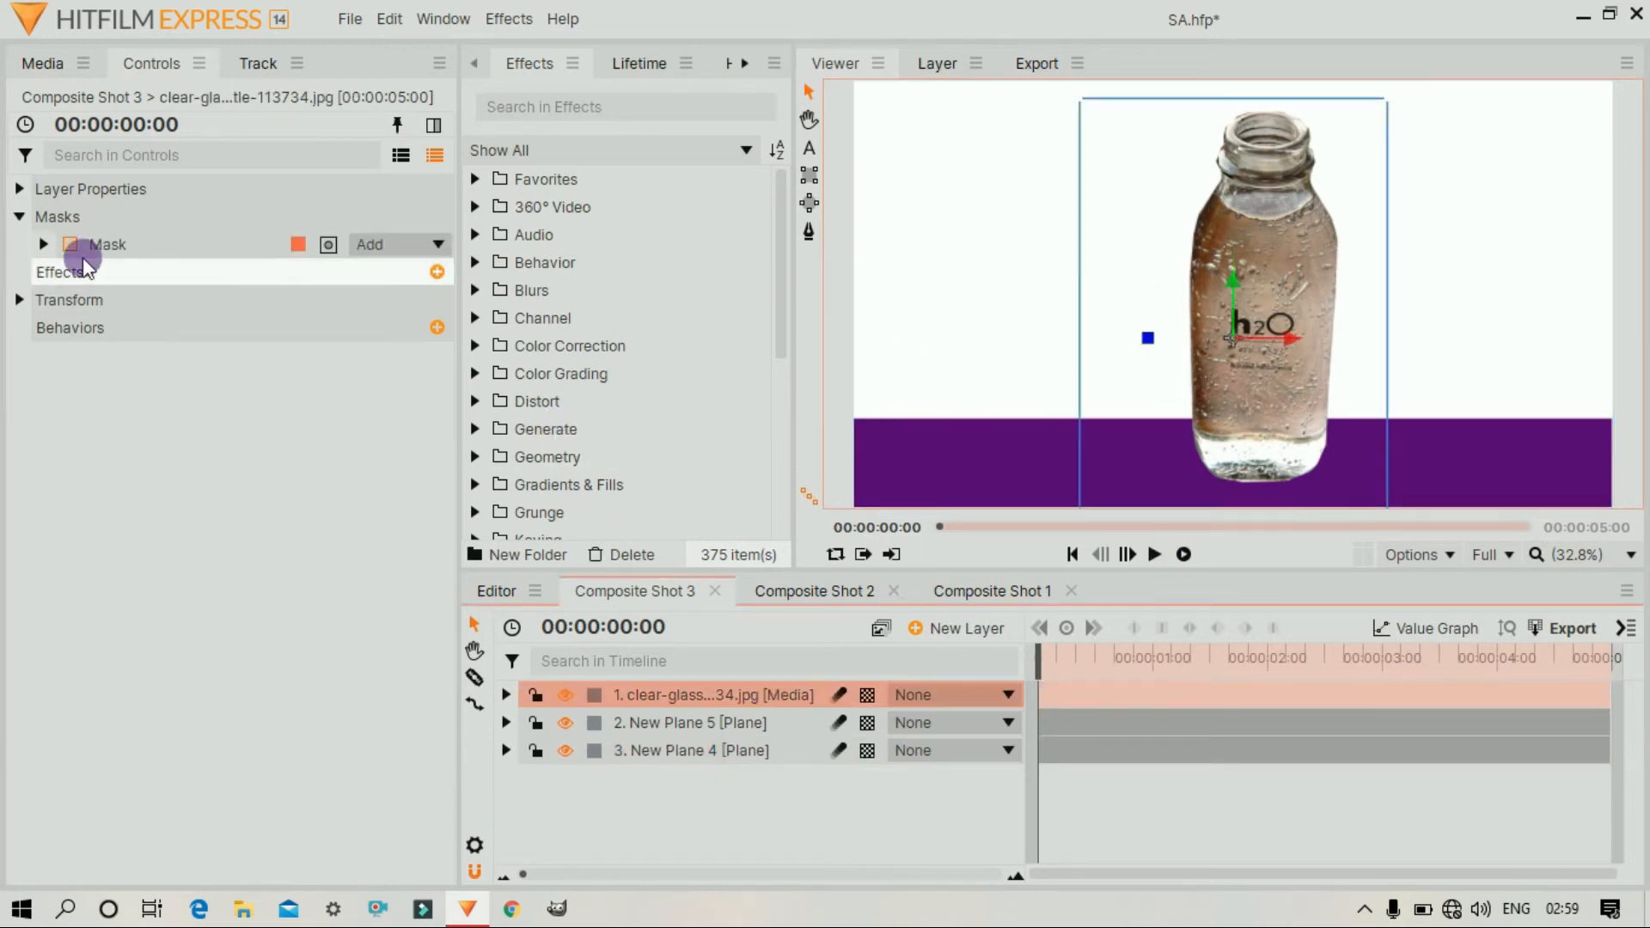
left_click(43, 244)
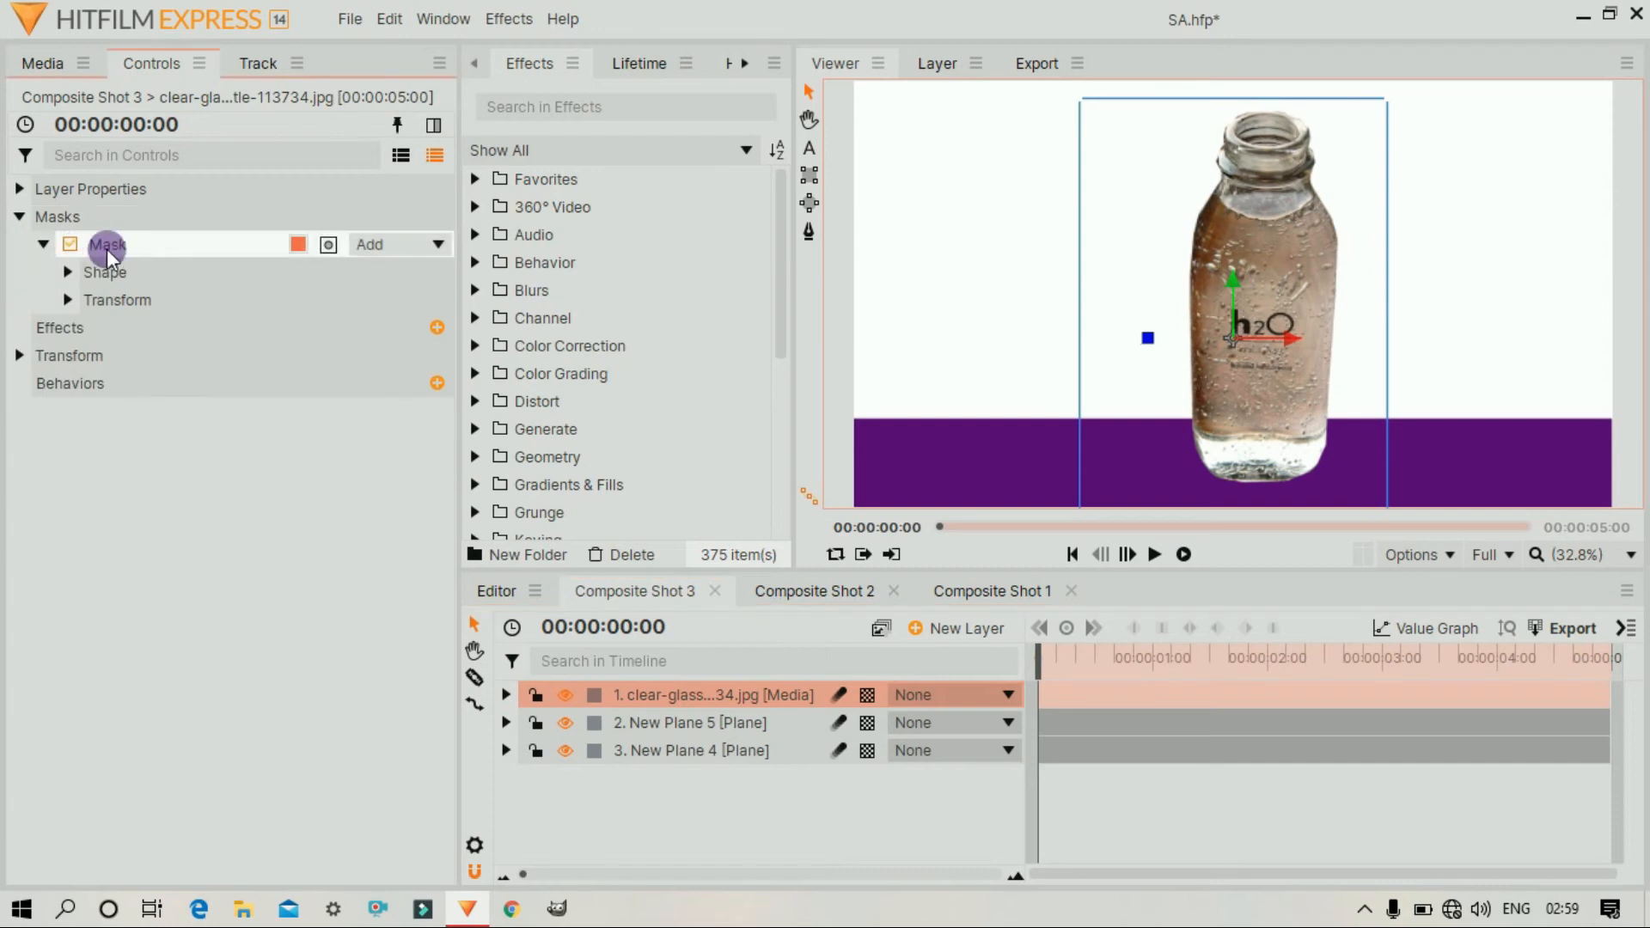
left_click(69, 299)
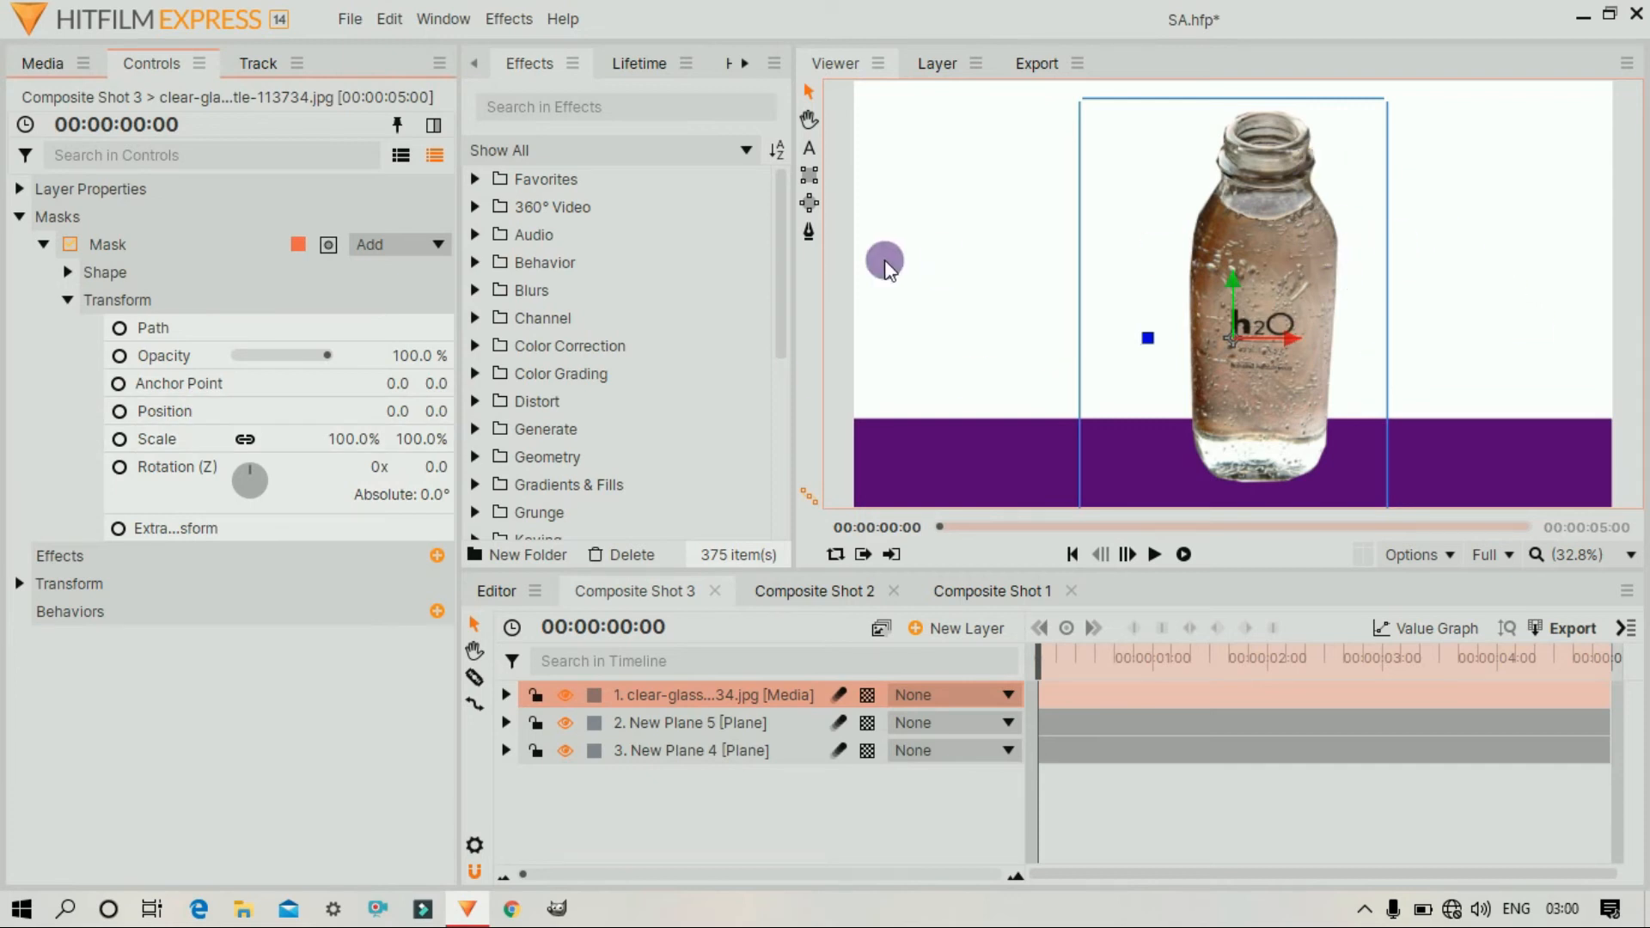
left_click(106, 269)
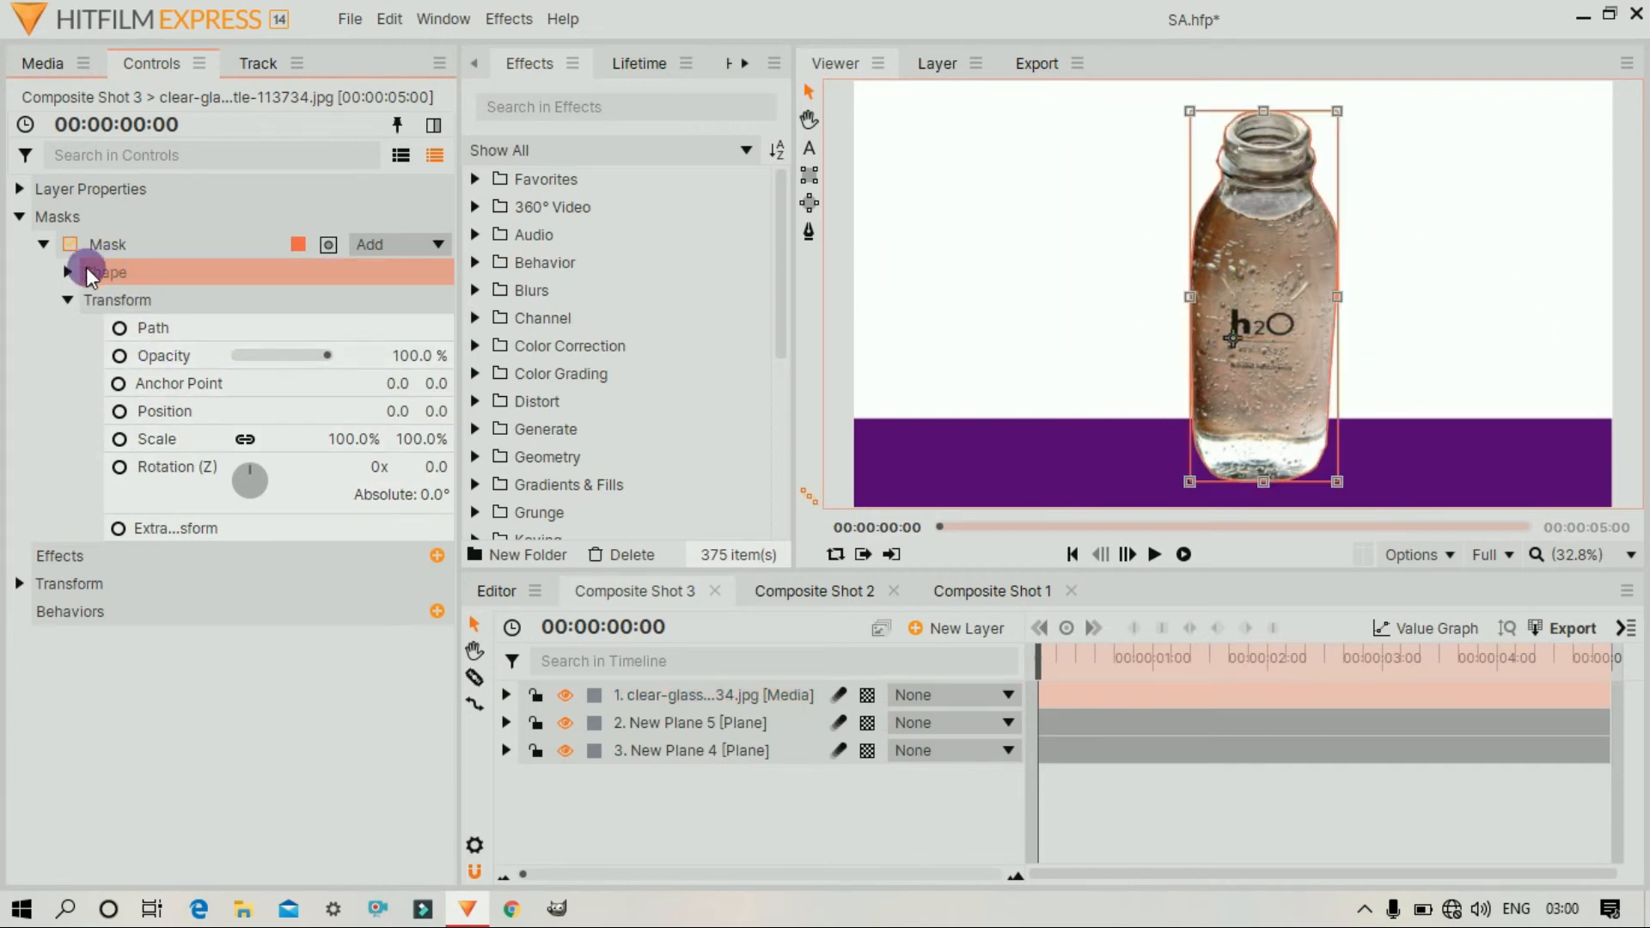
left_click(67, 272)
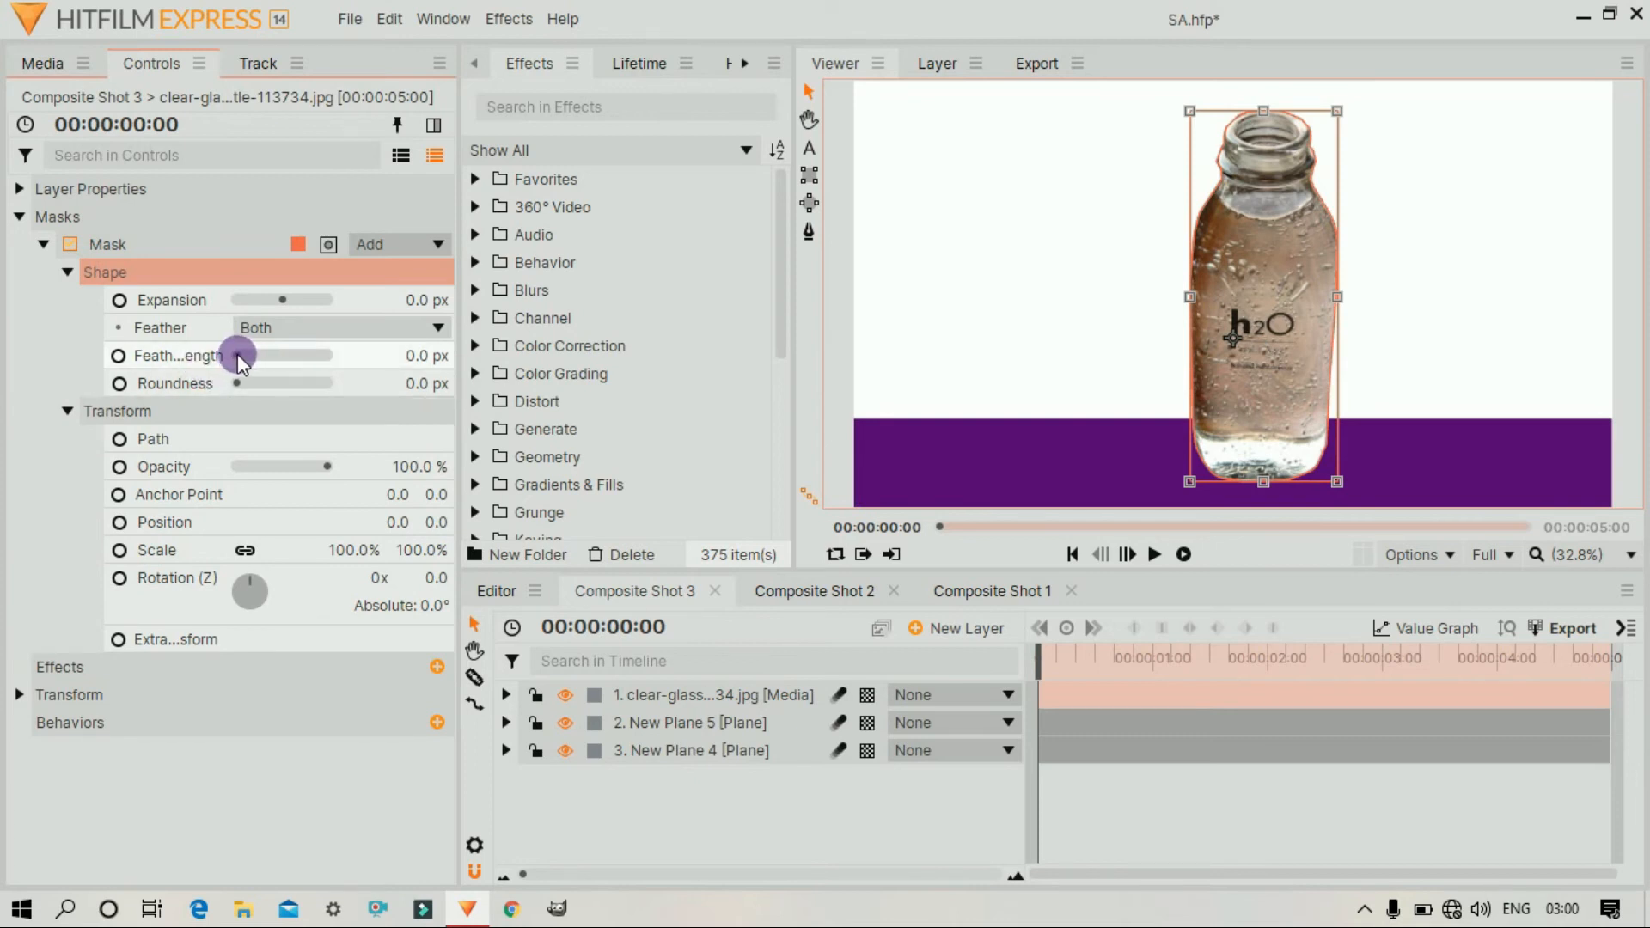
Set the bottle mask's feather to In with a feather strength of 10 px
left_click(315, 322)
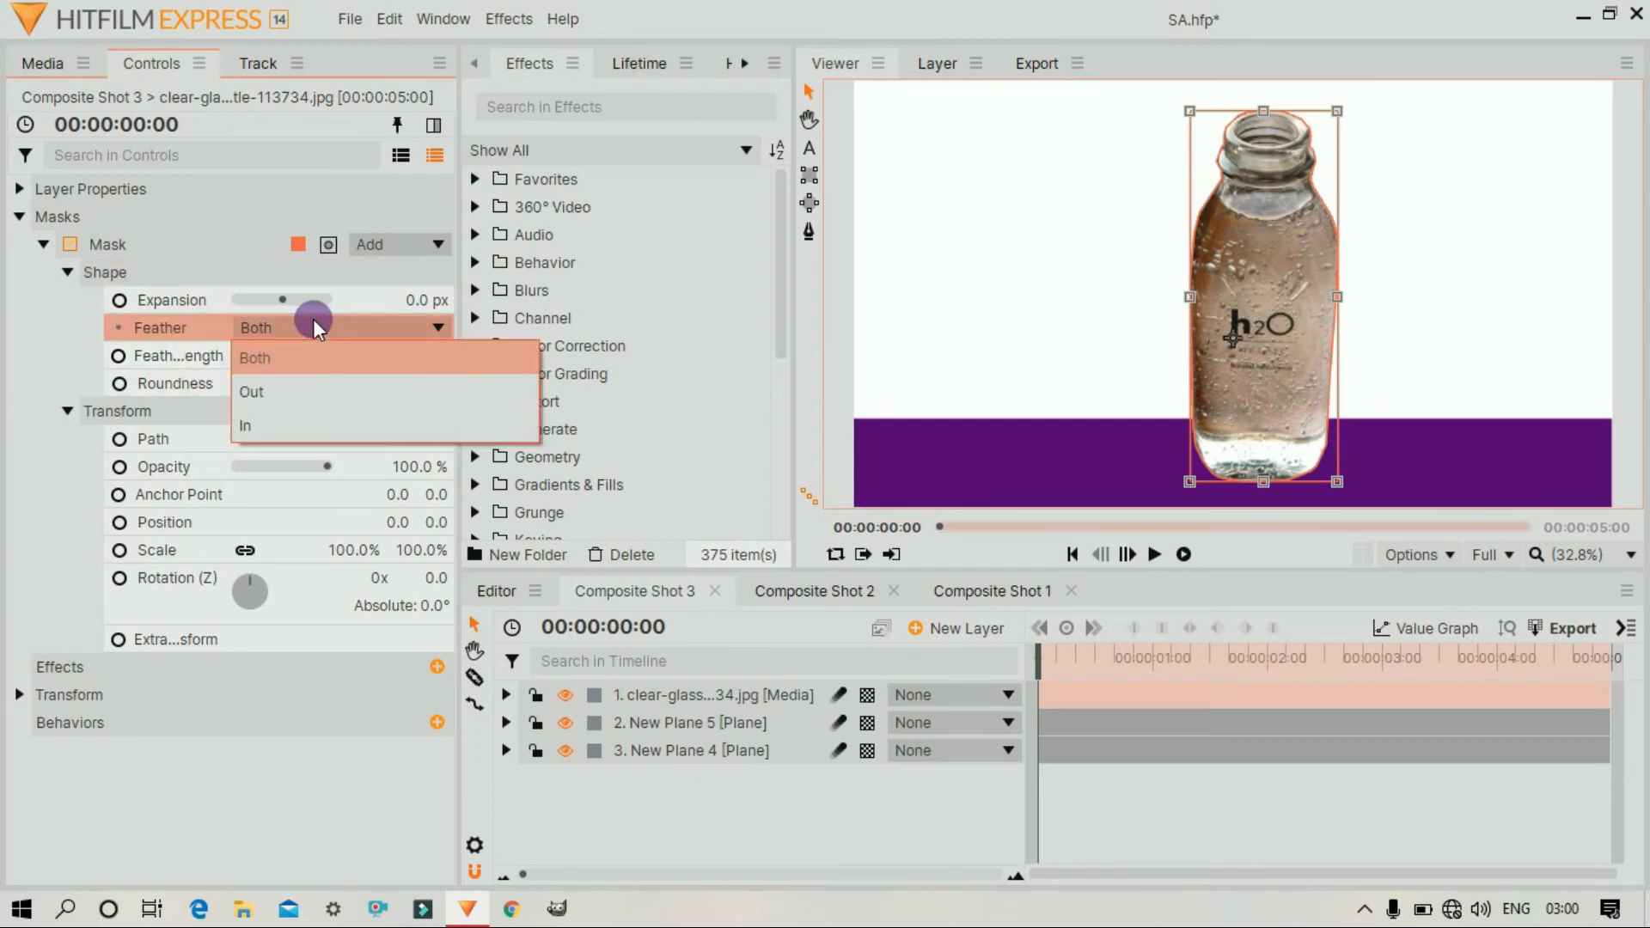
left_click(287, 428)
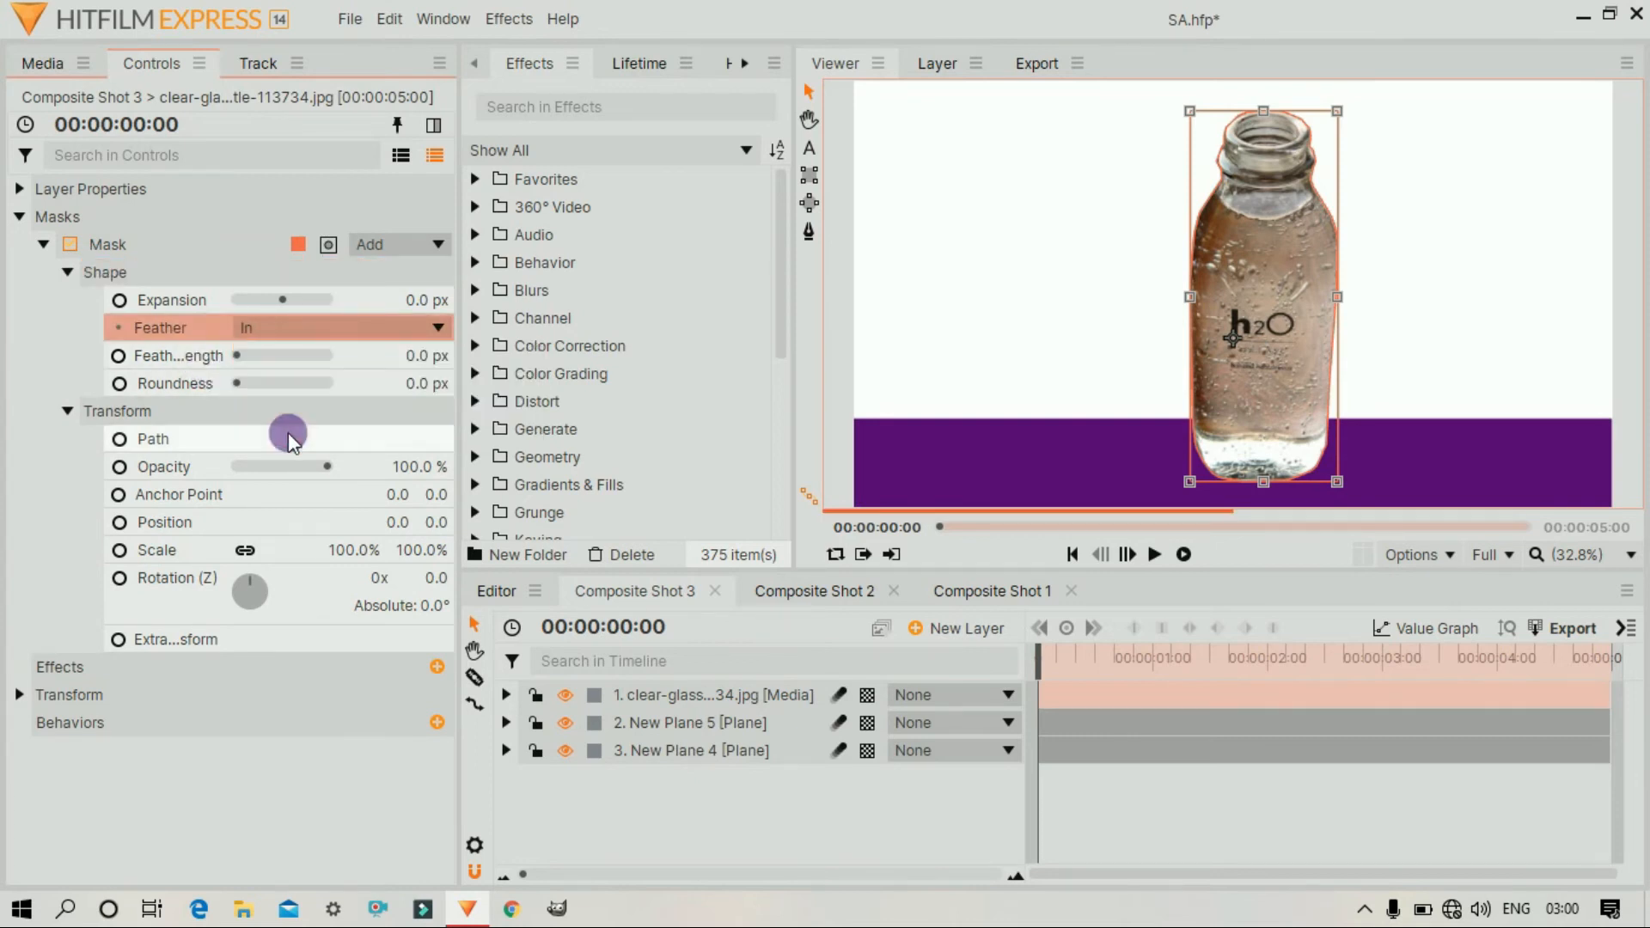
left_click(239, 355)
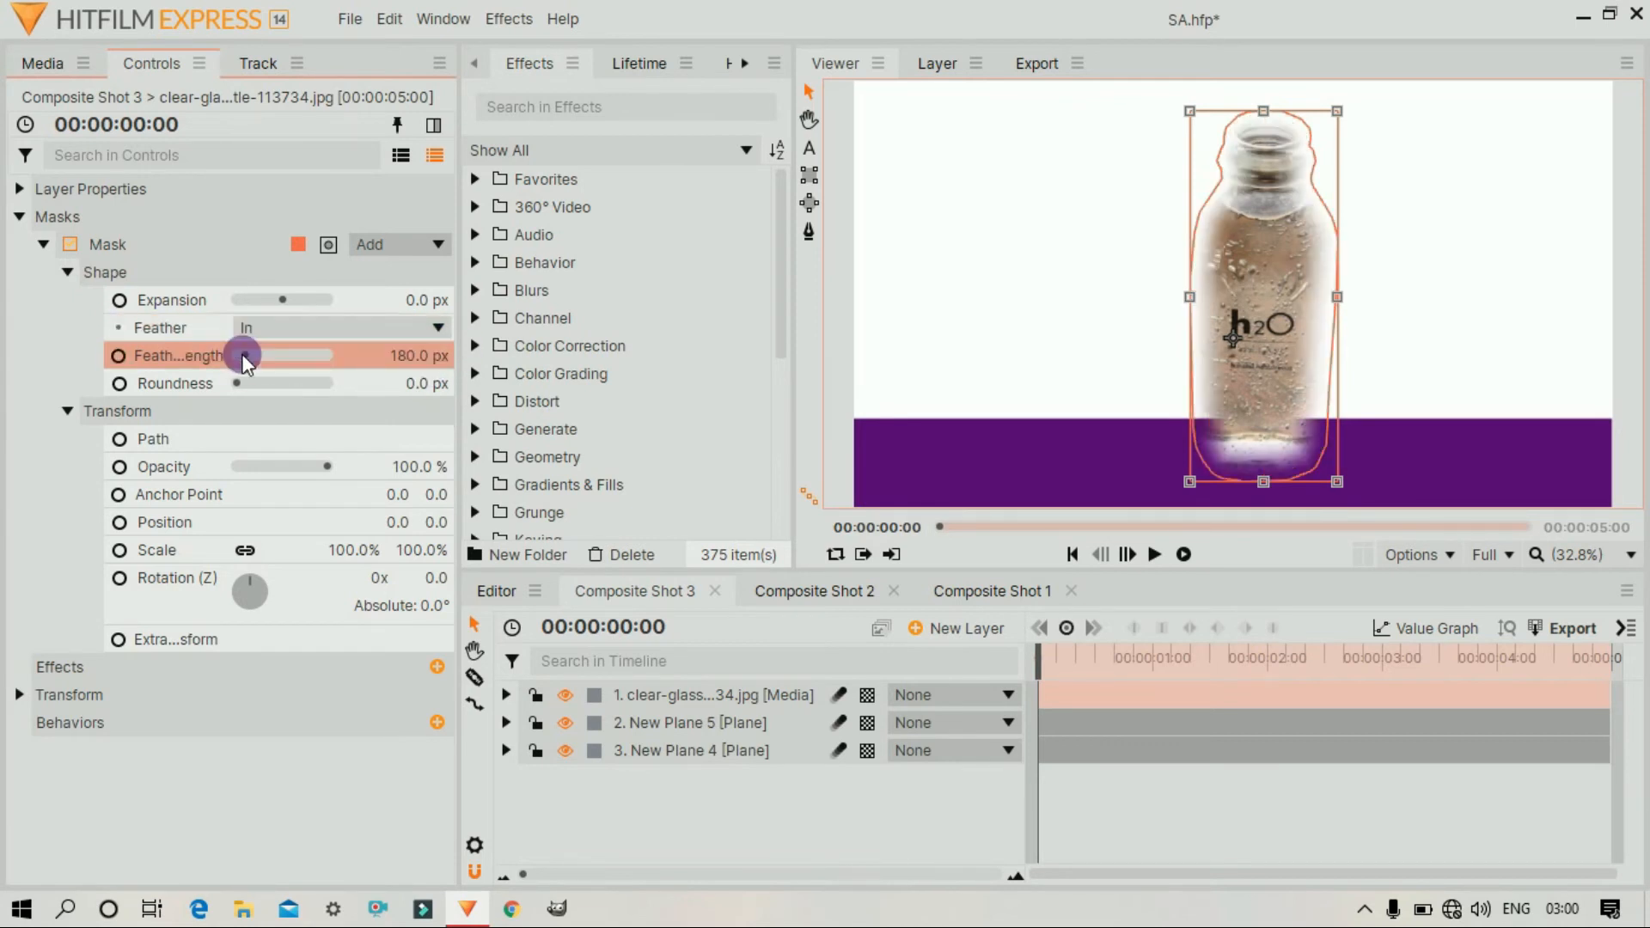
left_click_drag(244, 352, 239, 352)
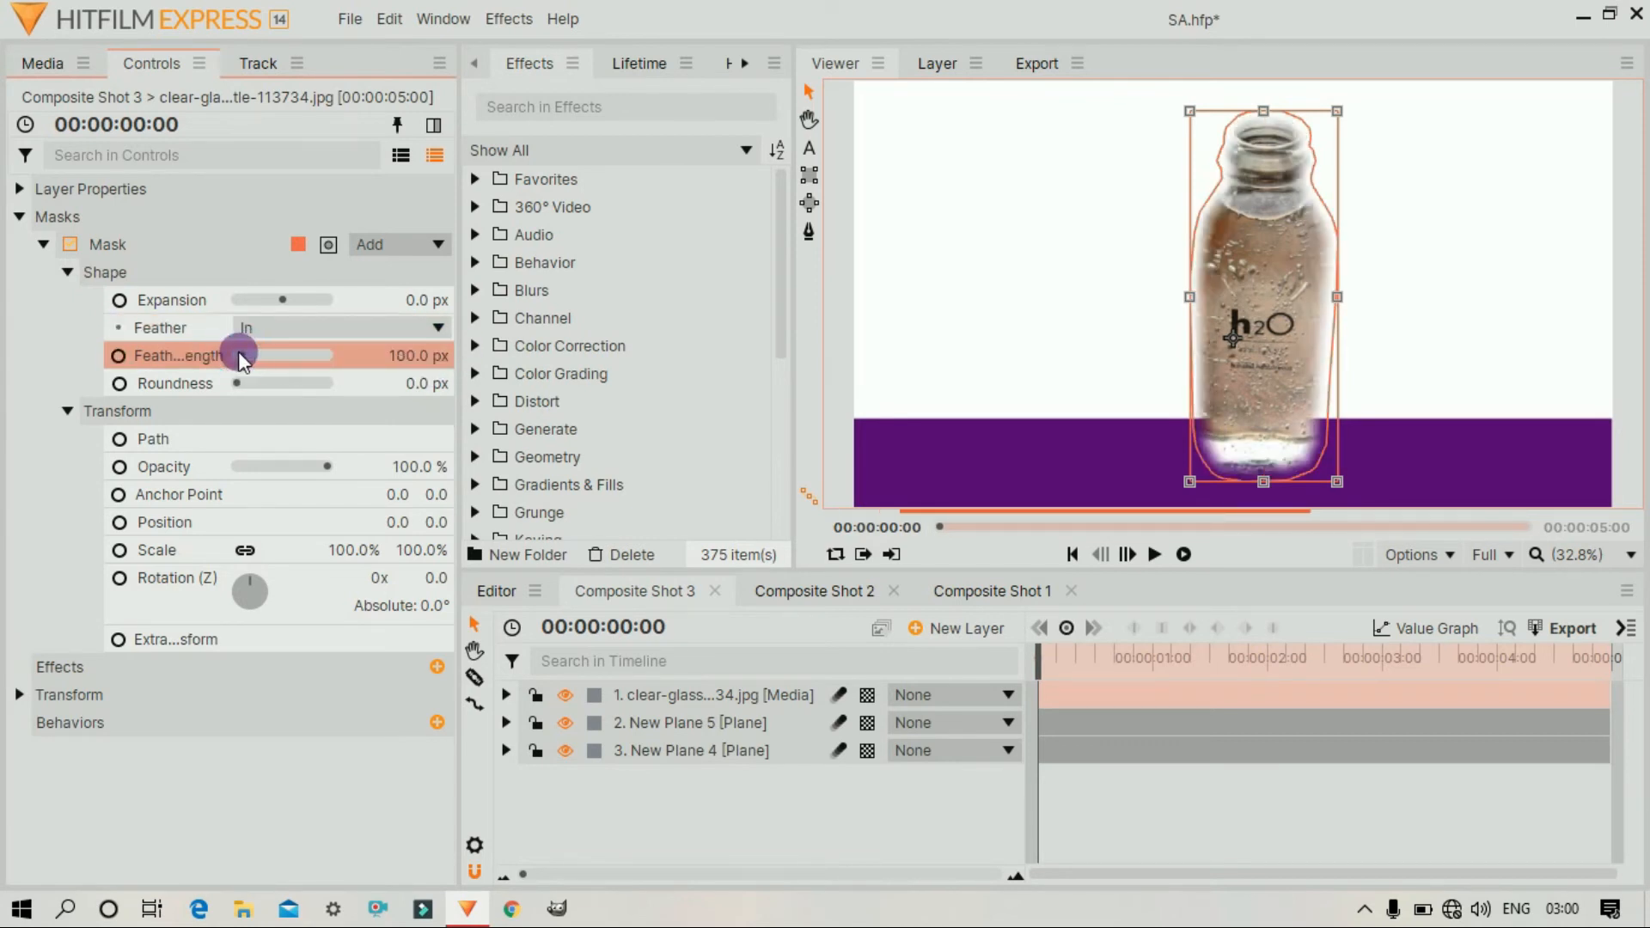
left_click(417, 365)
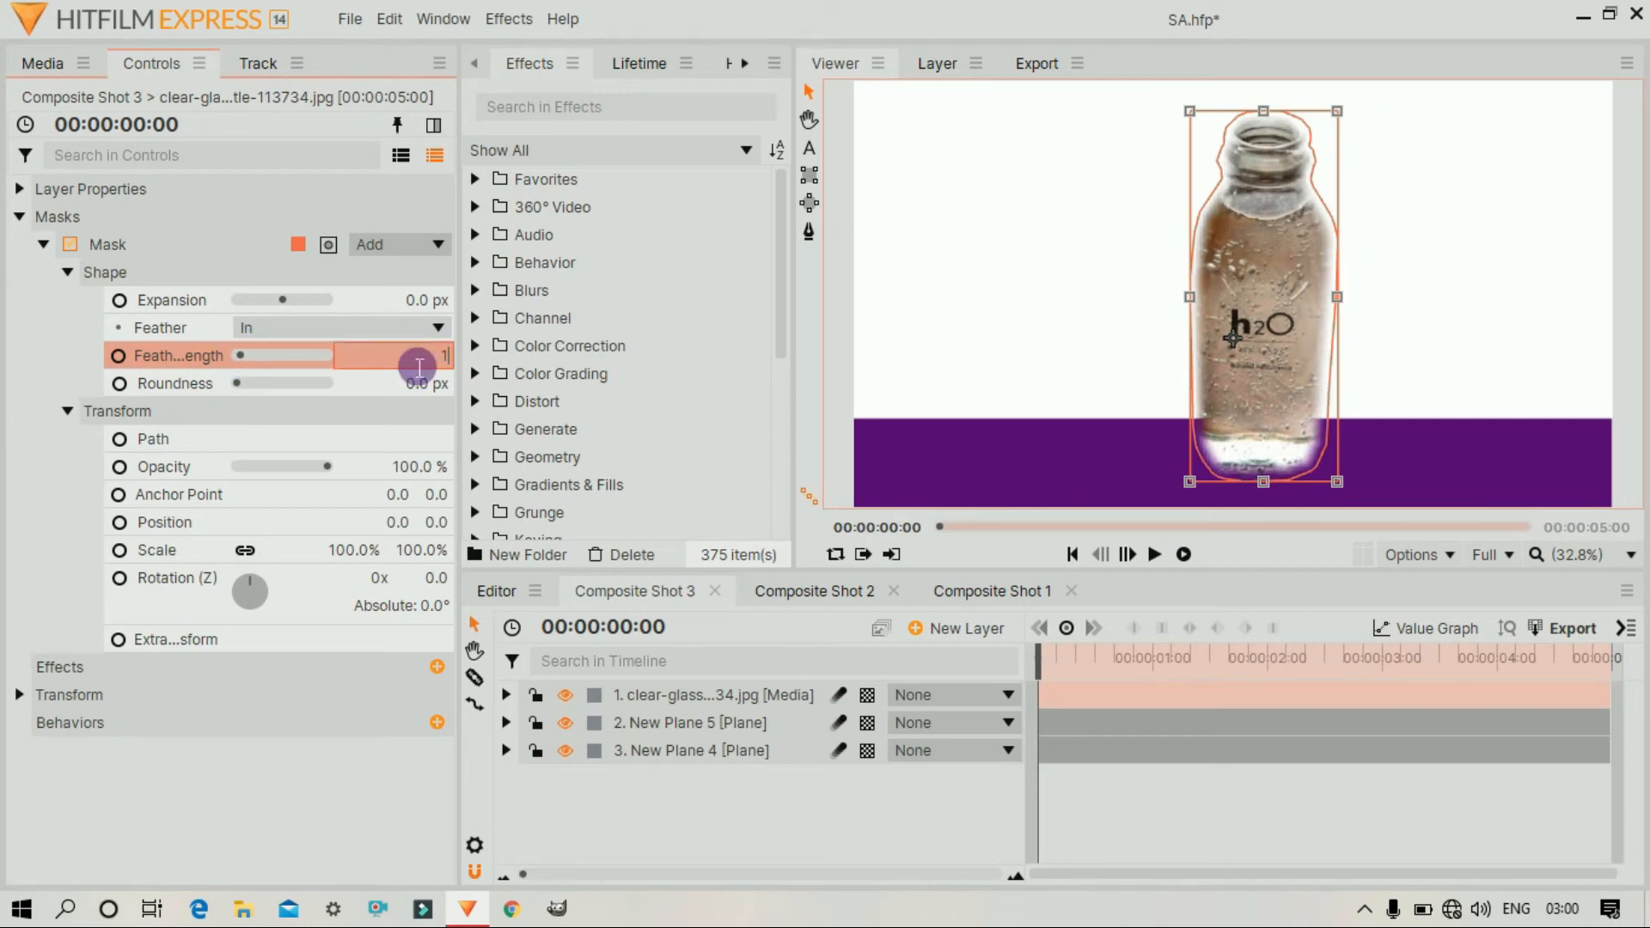
type("10")
key("Return")
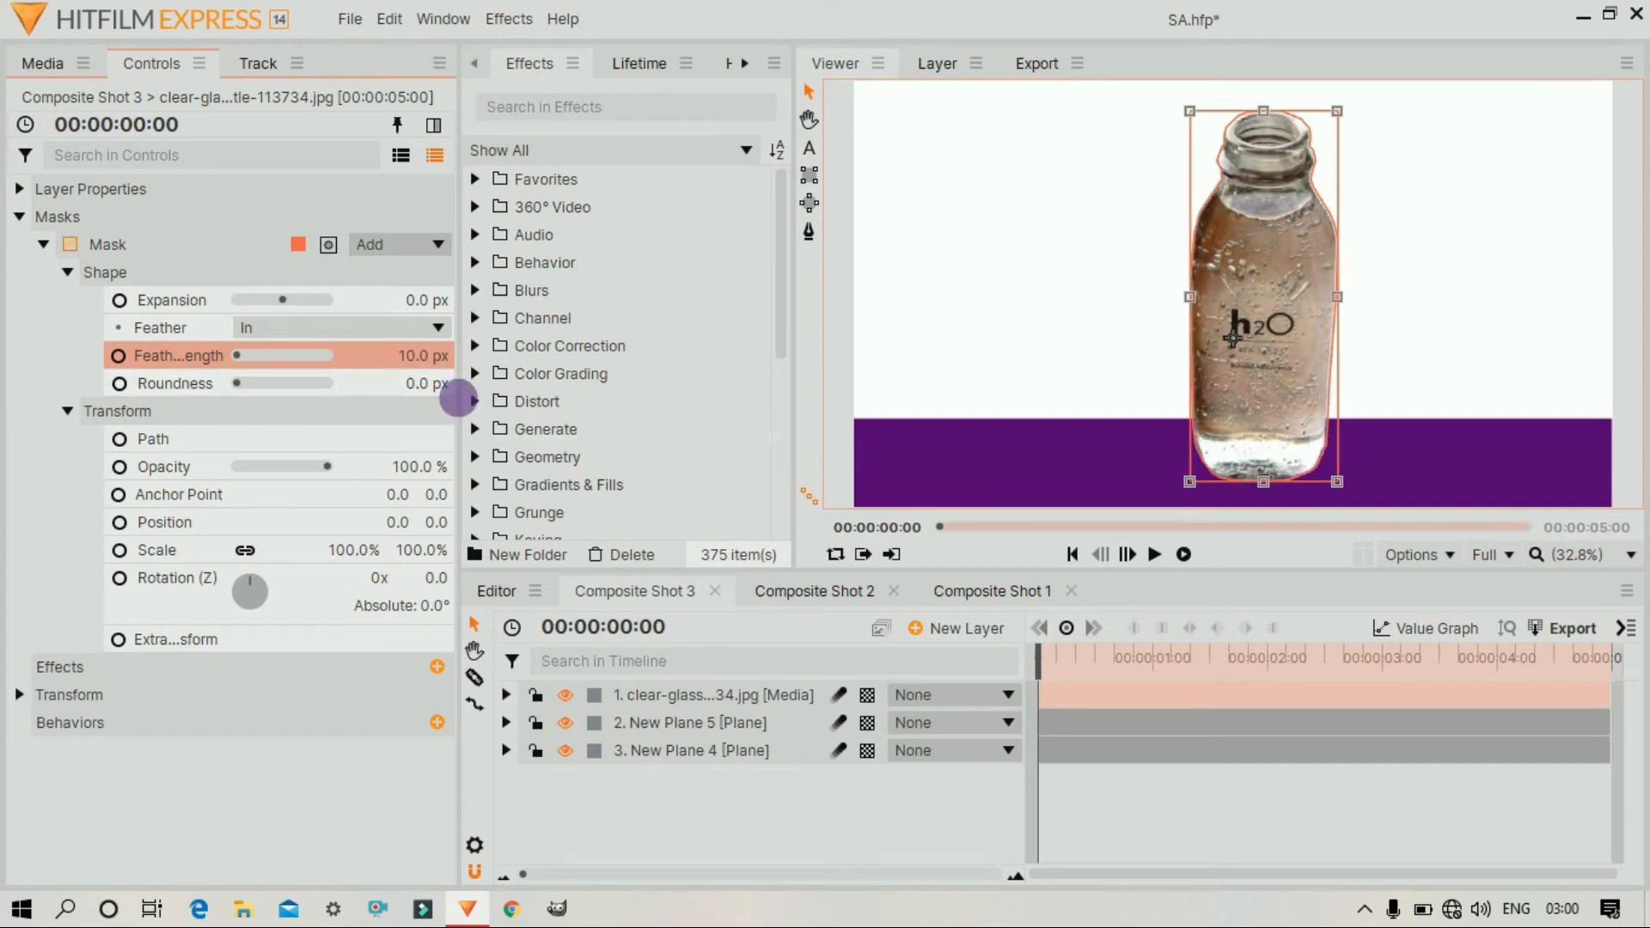
Set the bottle mask's roundness to 2 px
left_click(419, 393)
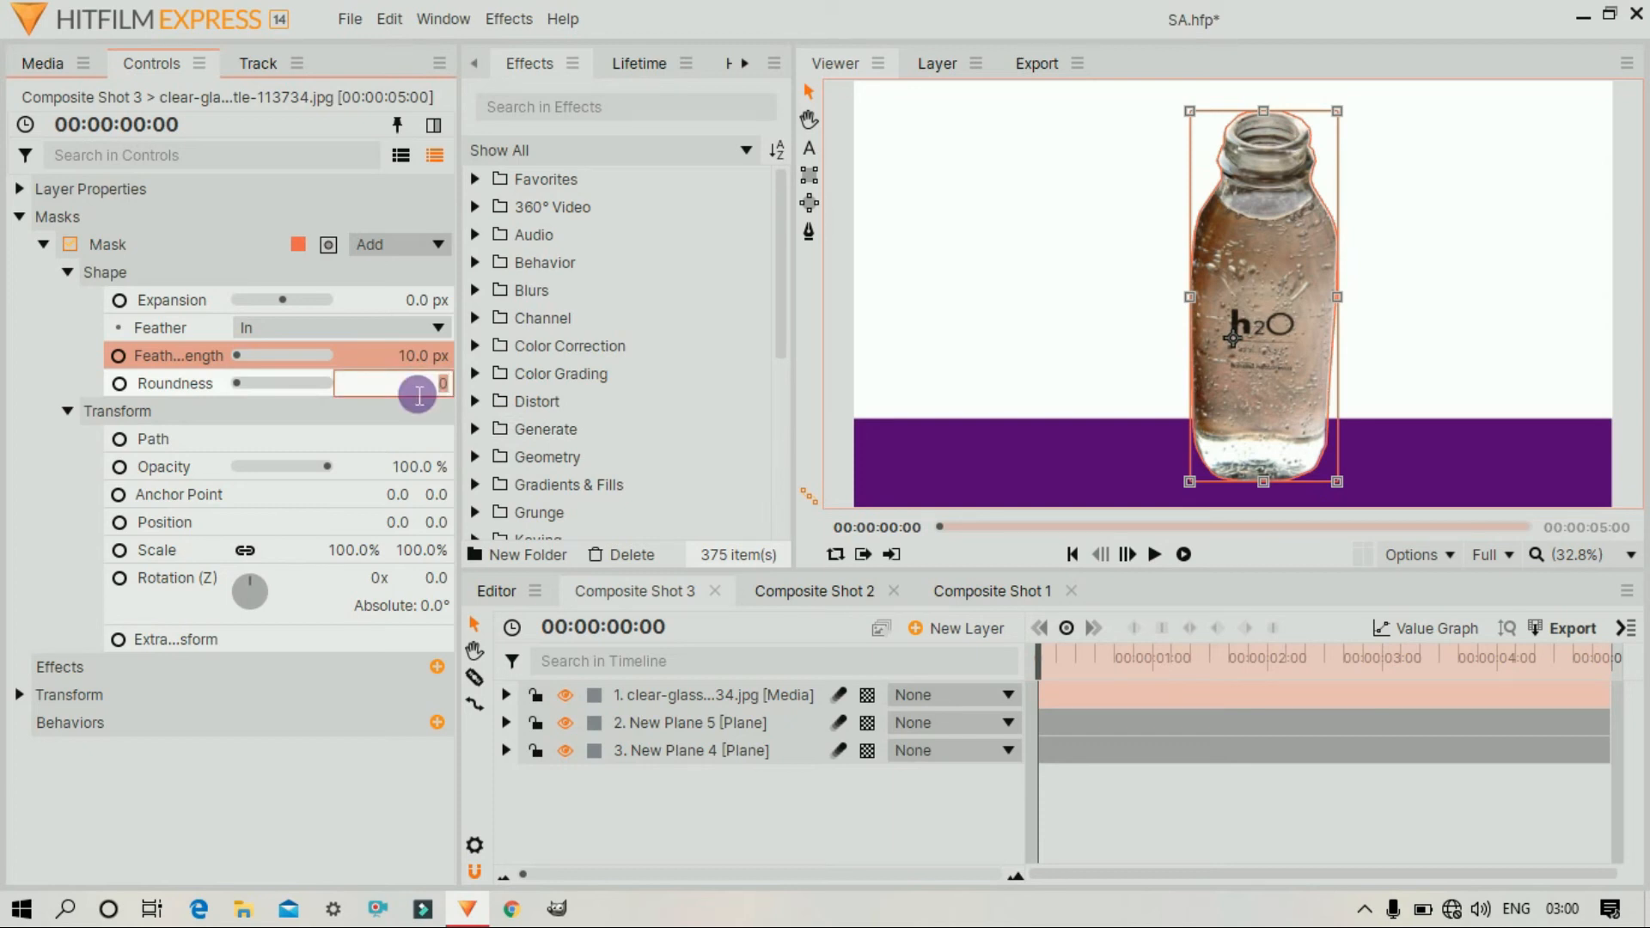
type("2")
key("Return")
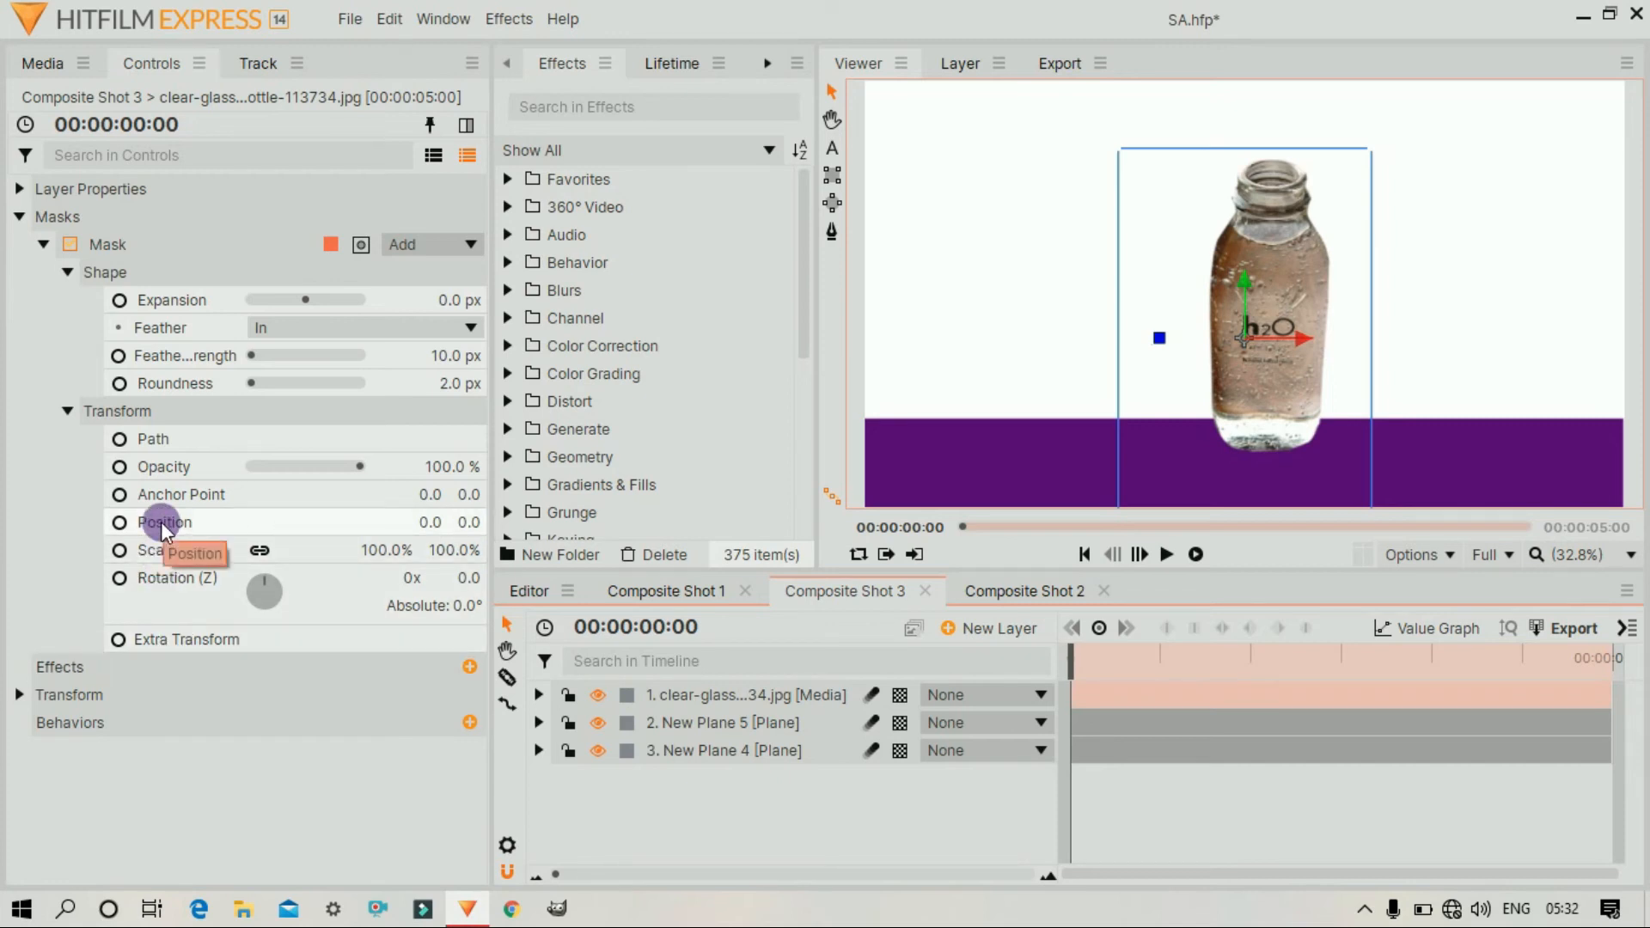
Keyframe the bottle mask's opacity from 100% at the start to 0% at 00:00:00:20, and play back the fade
left_click(122, 467)
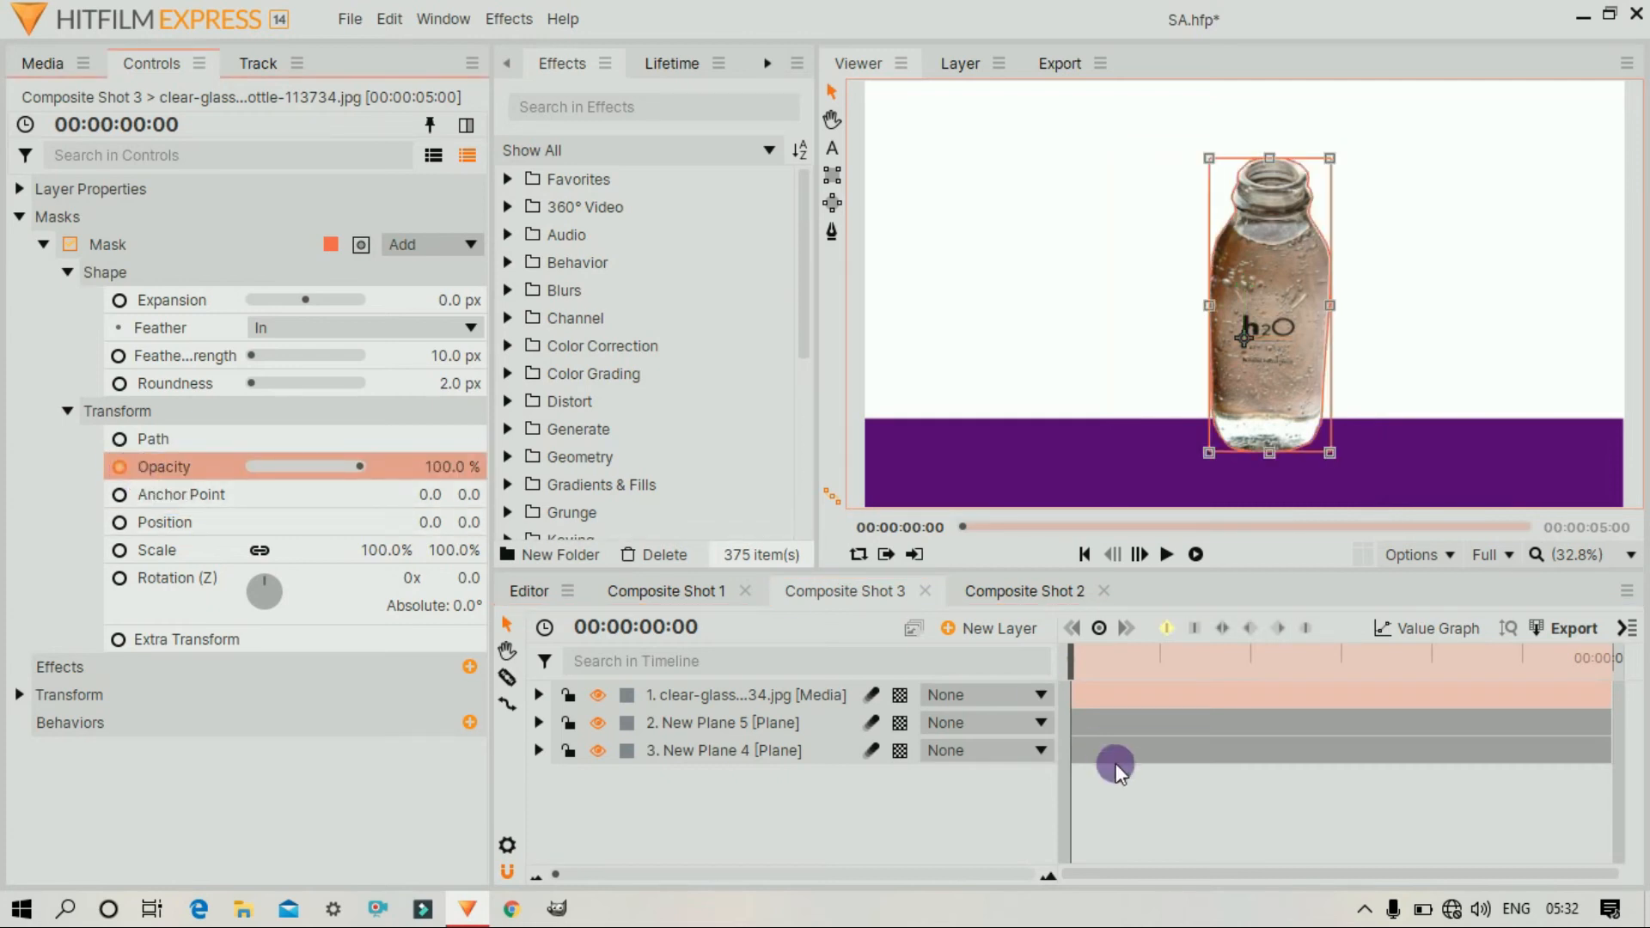
left_click_drag(1096, 677, 1165, 663)
left_click(357, 466)
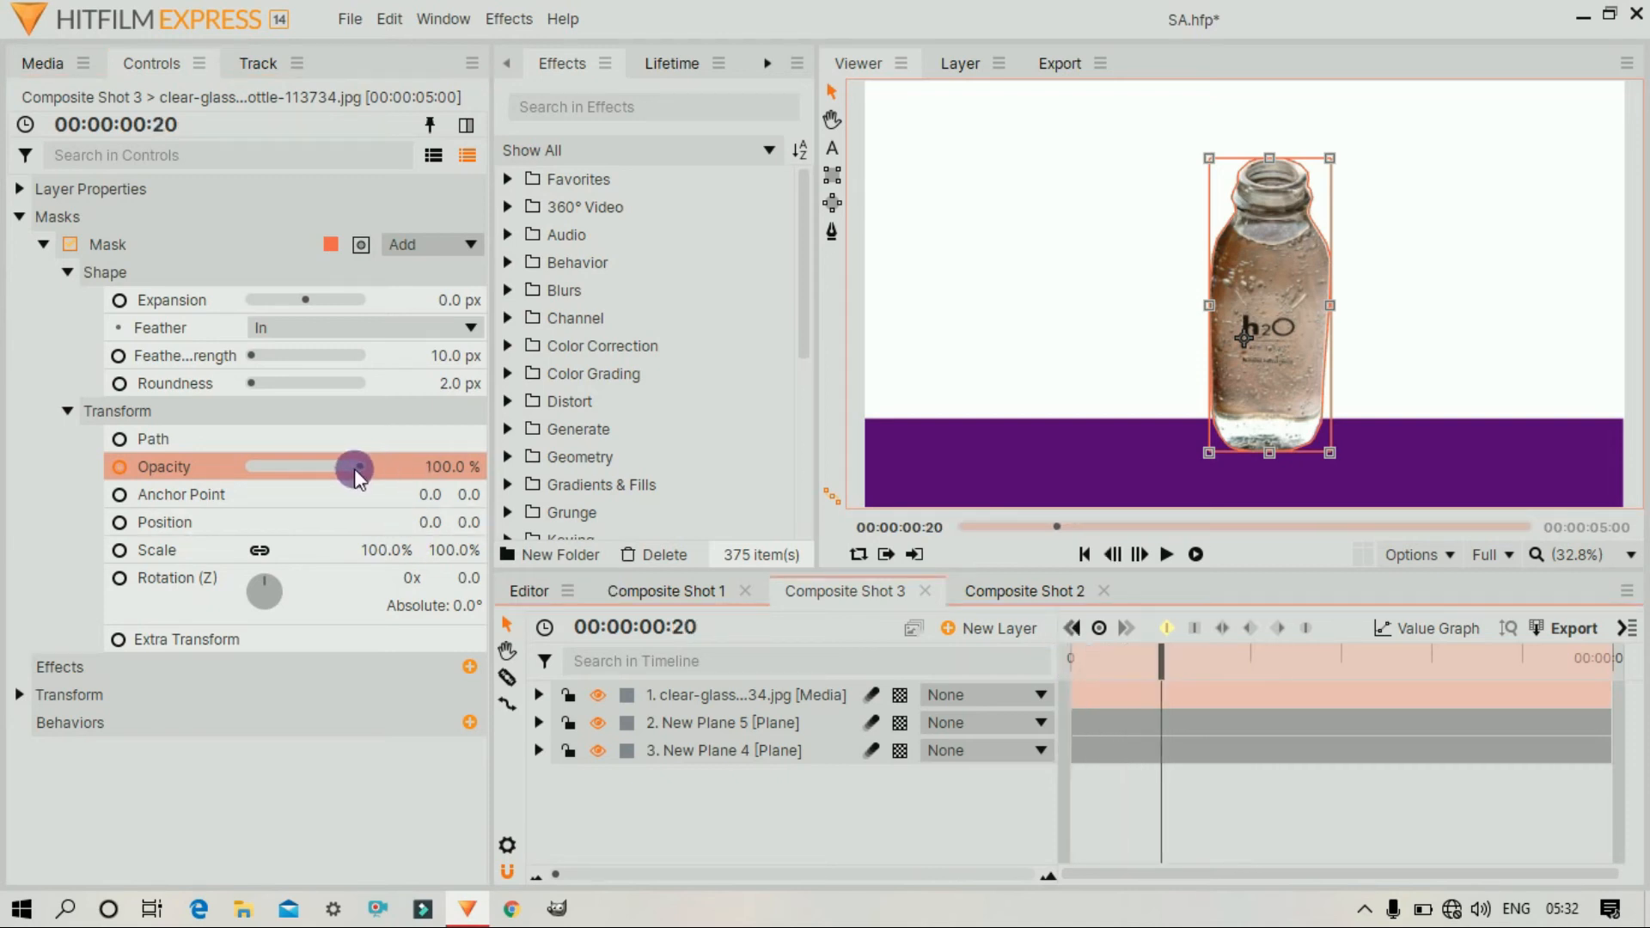
left_click_drag(359, 466, 208, 455)
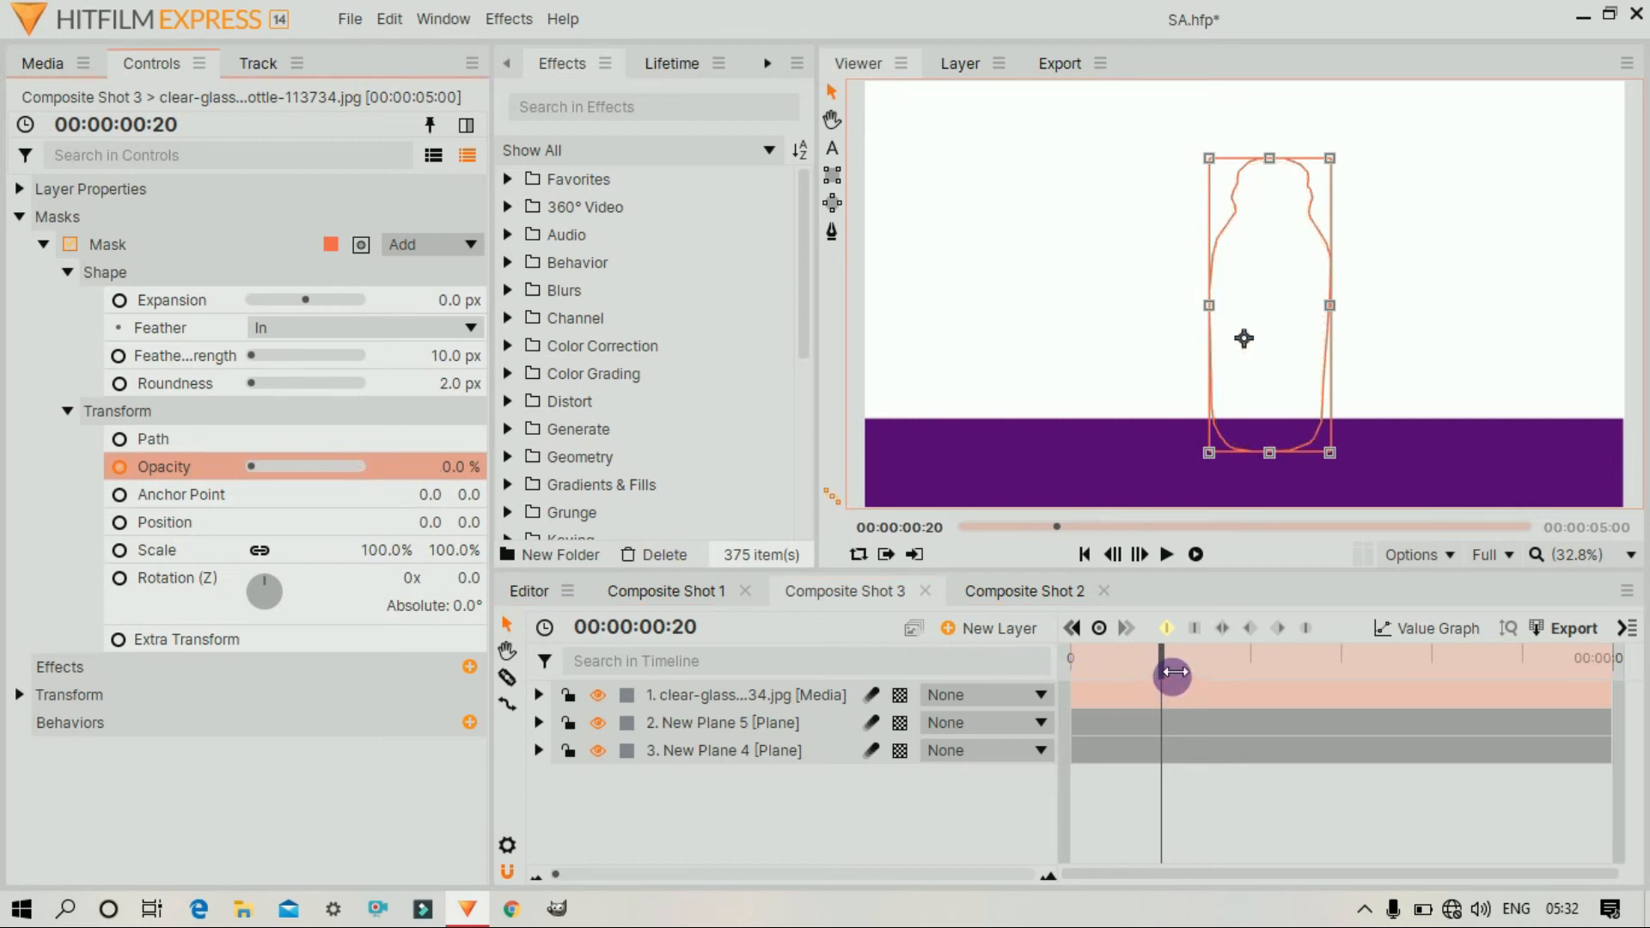
left_click_drag(1171, 670, 979, 637)
key("space")
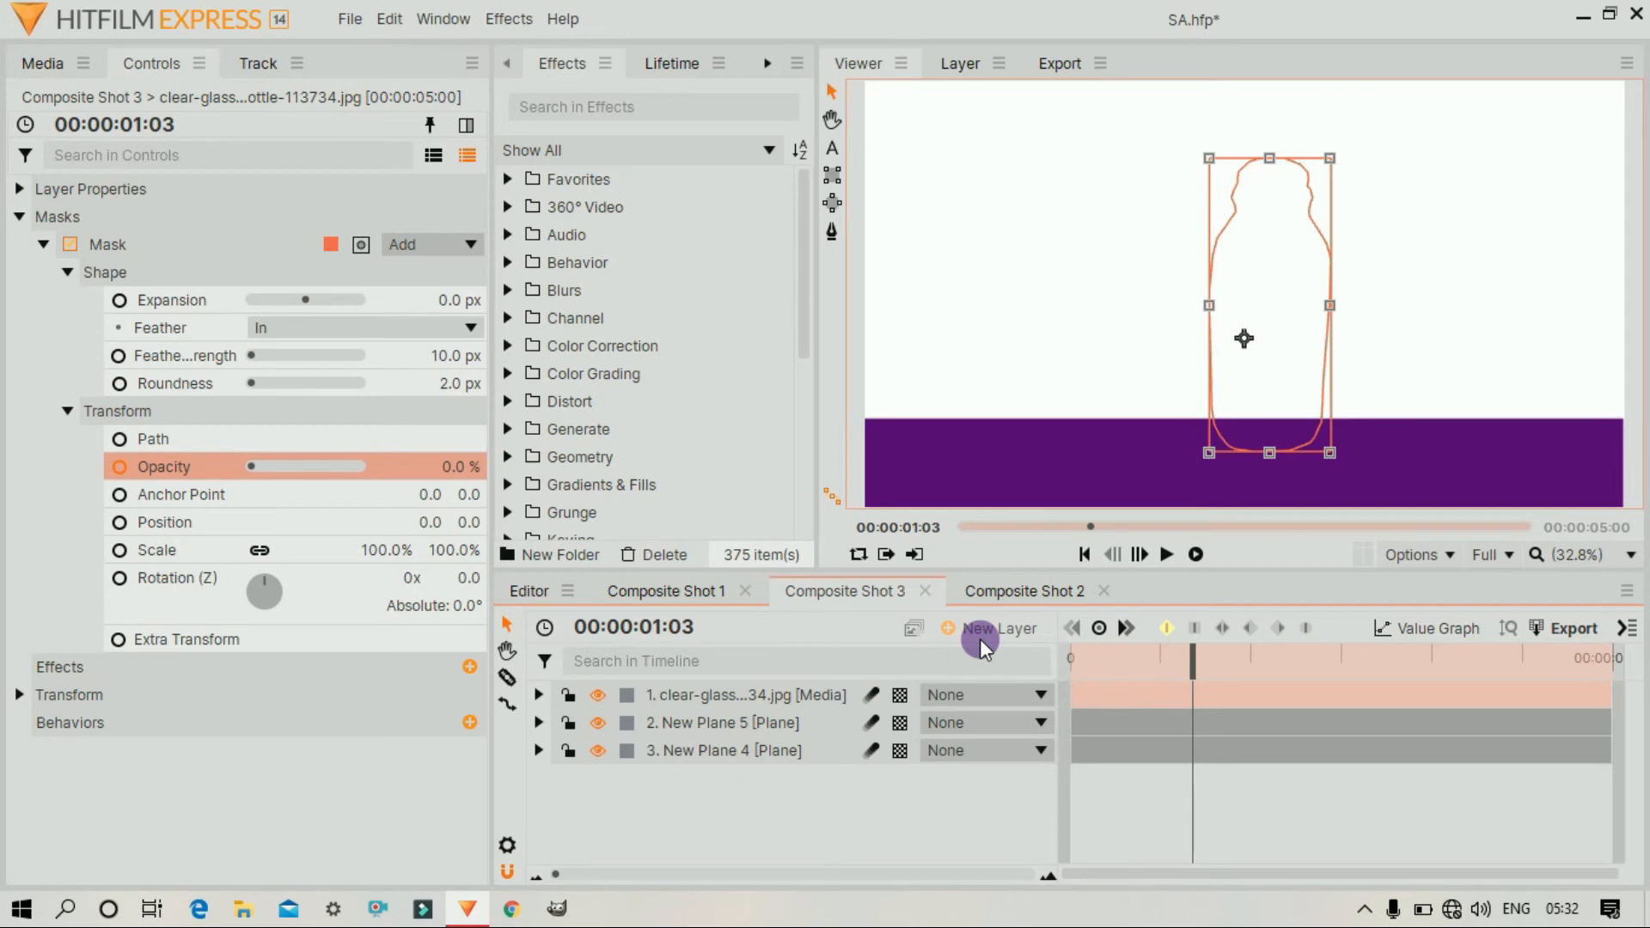
Turn off the opacity keyframes and keyframe the mask's position from above the frame (24.4, 1526.6) at the start to 6.1, -12.2 at 00:00:00:12
left_click_drag(1195, 667, 957, 652)
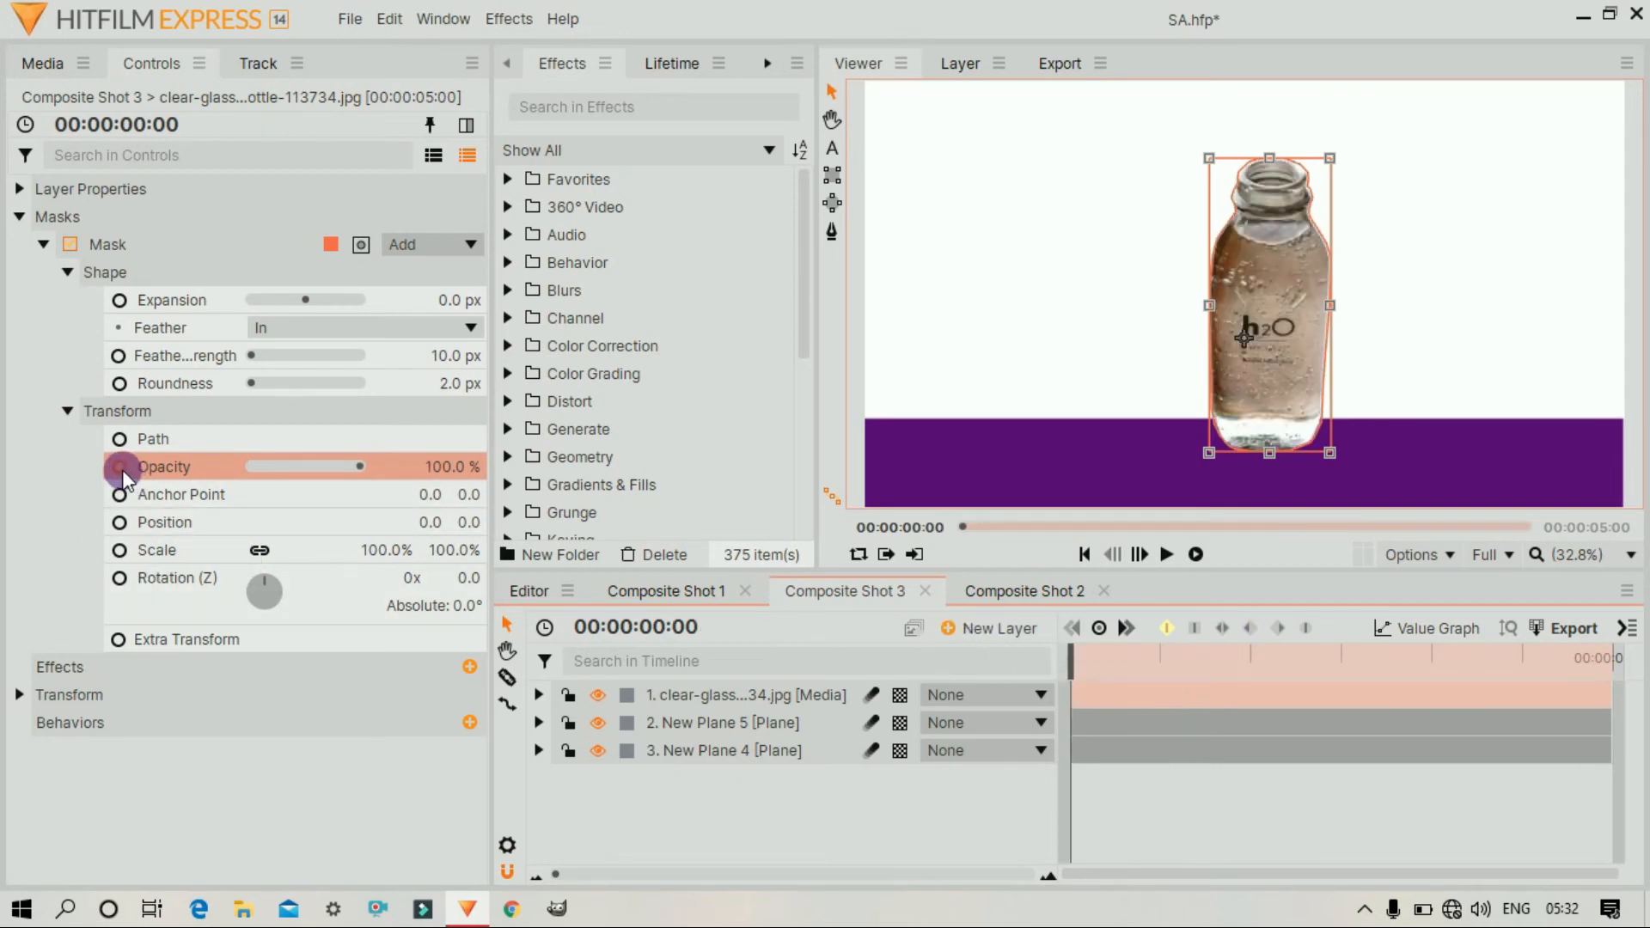
left_click(120, 522)
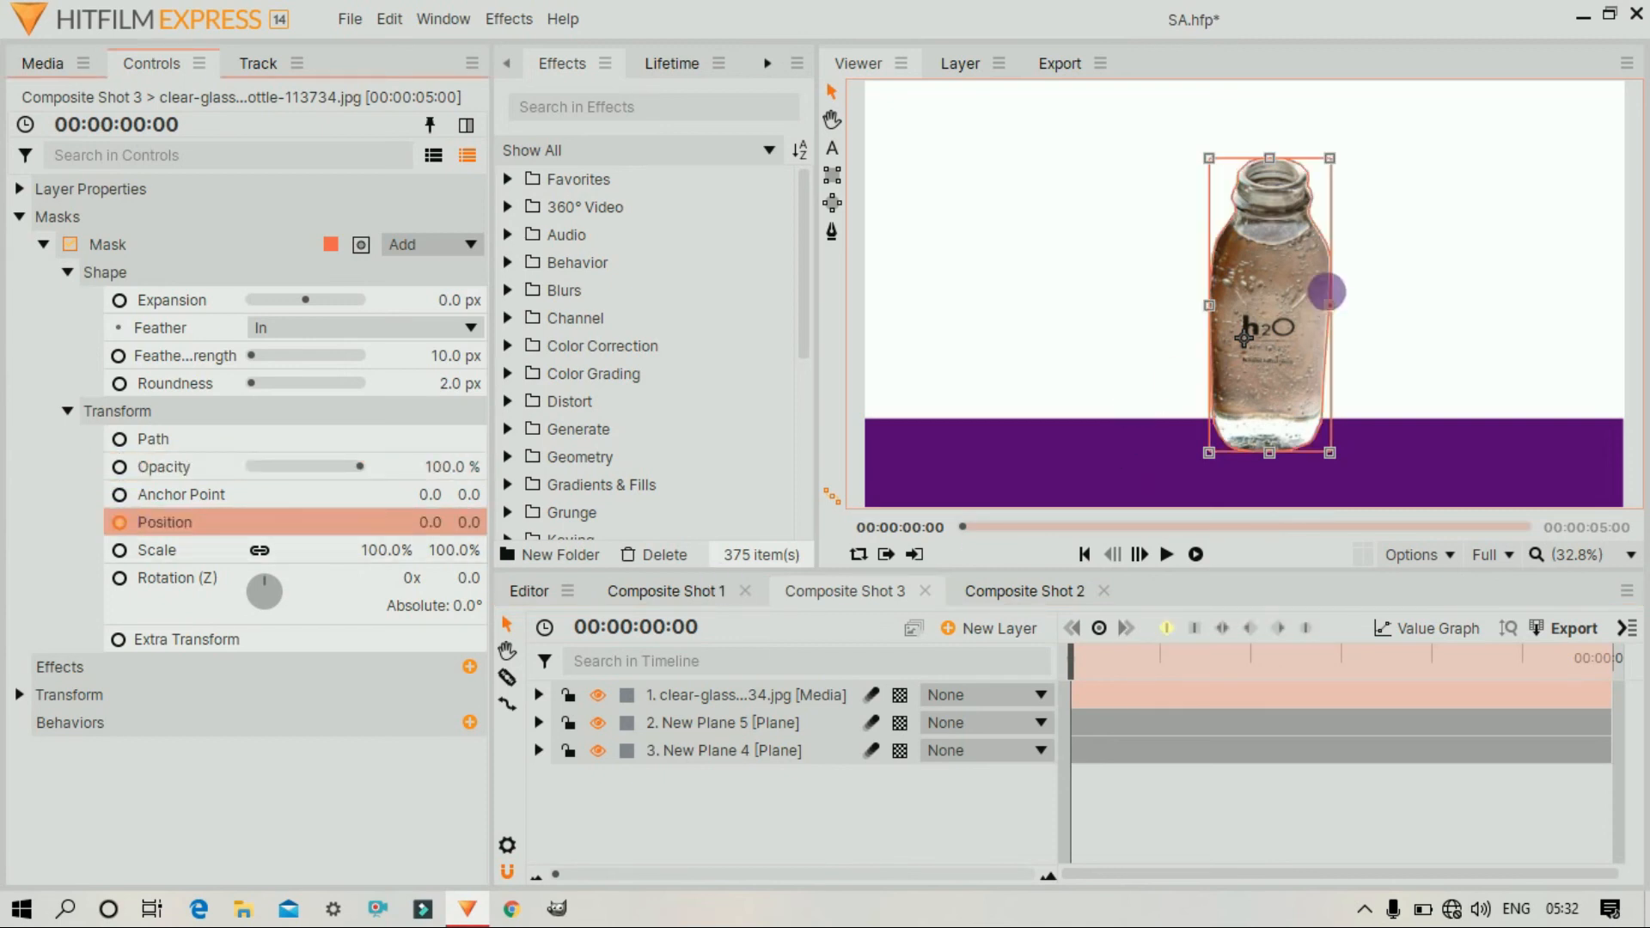
left_click(1296, 315)
left_click_drag(1298, 315, 1289, 12)
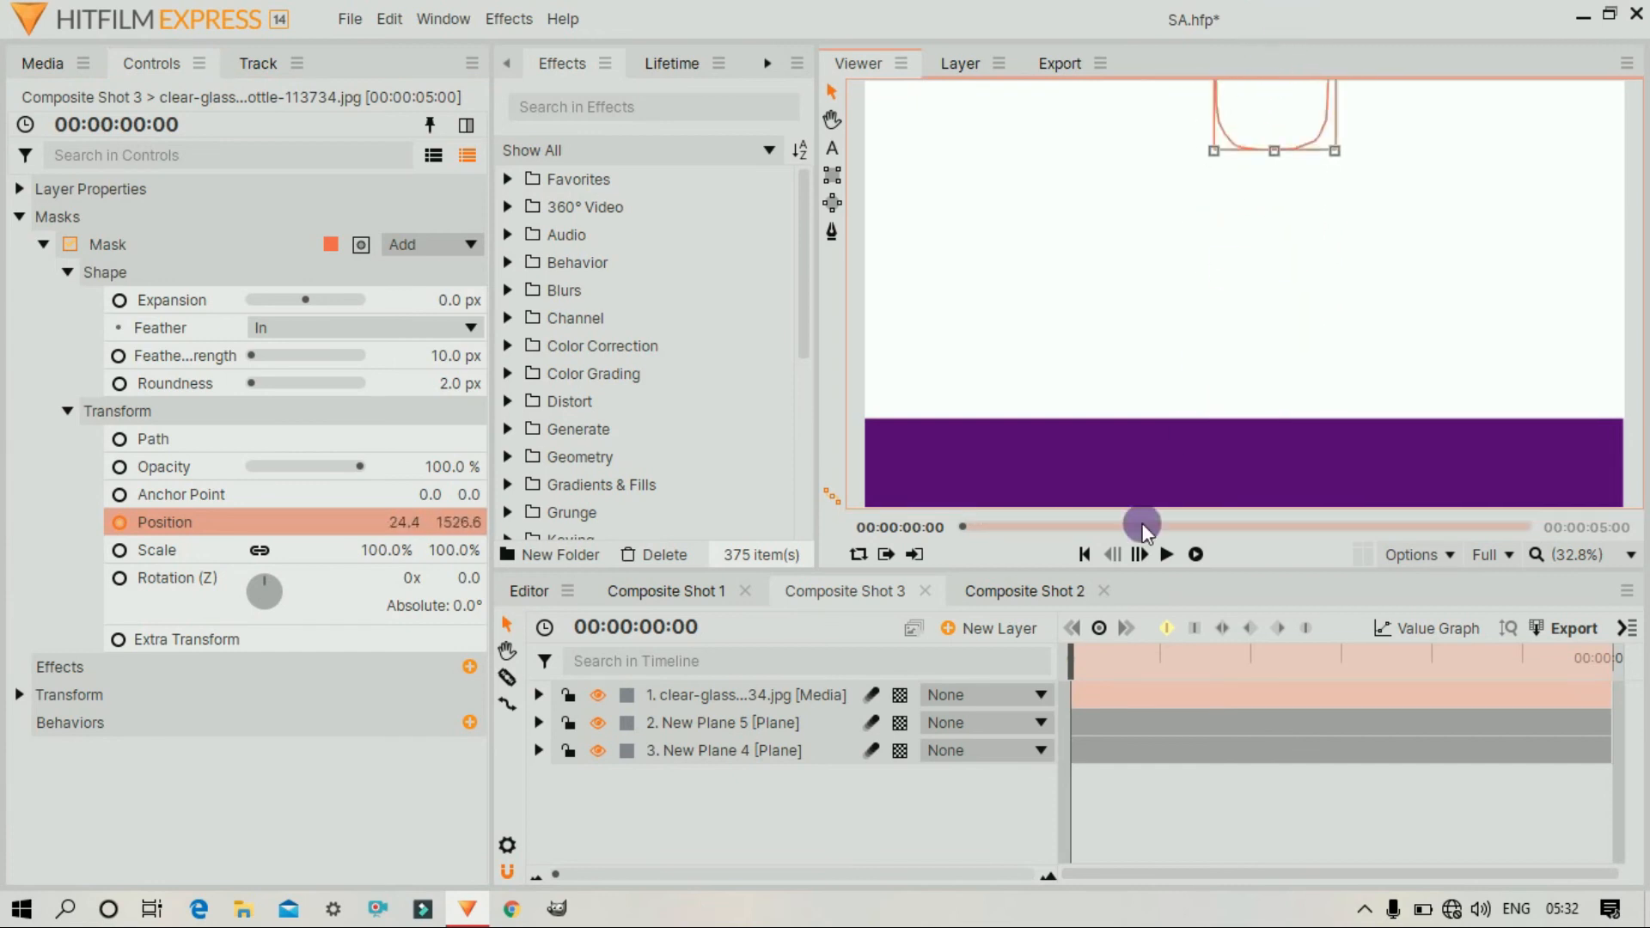
left_click_drag(1087, 678, 1141, 675)
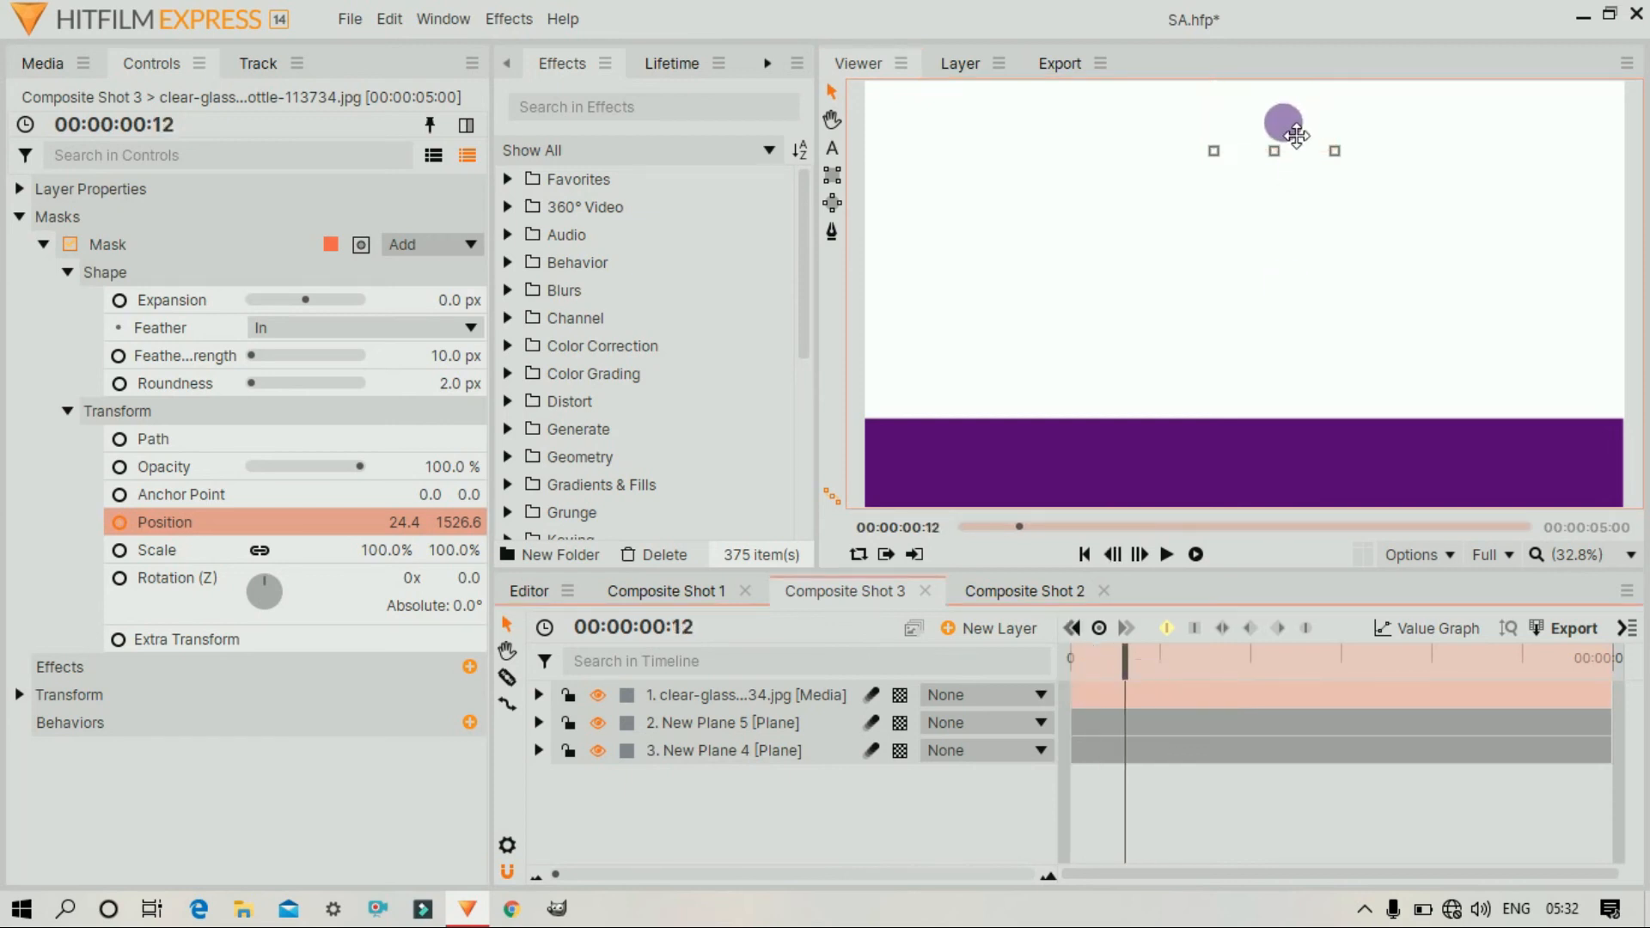
left_click_drag(1286, 125, 1294, 437)
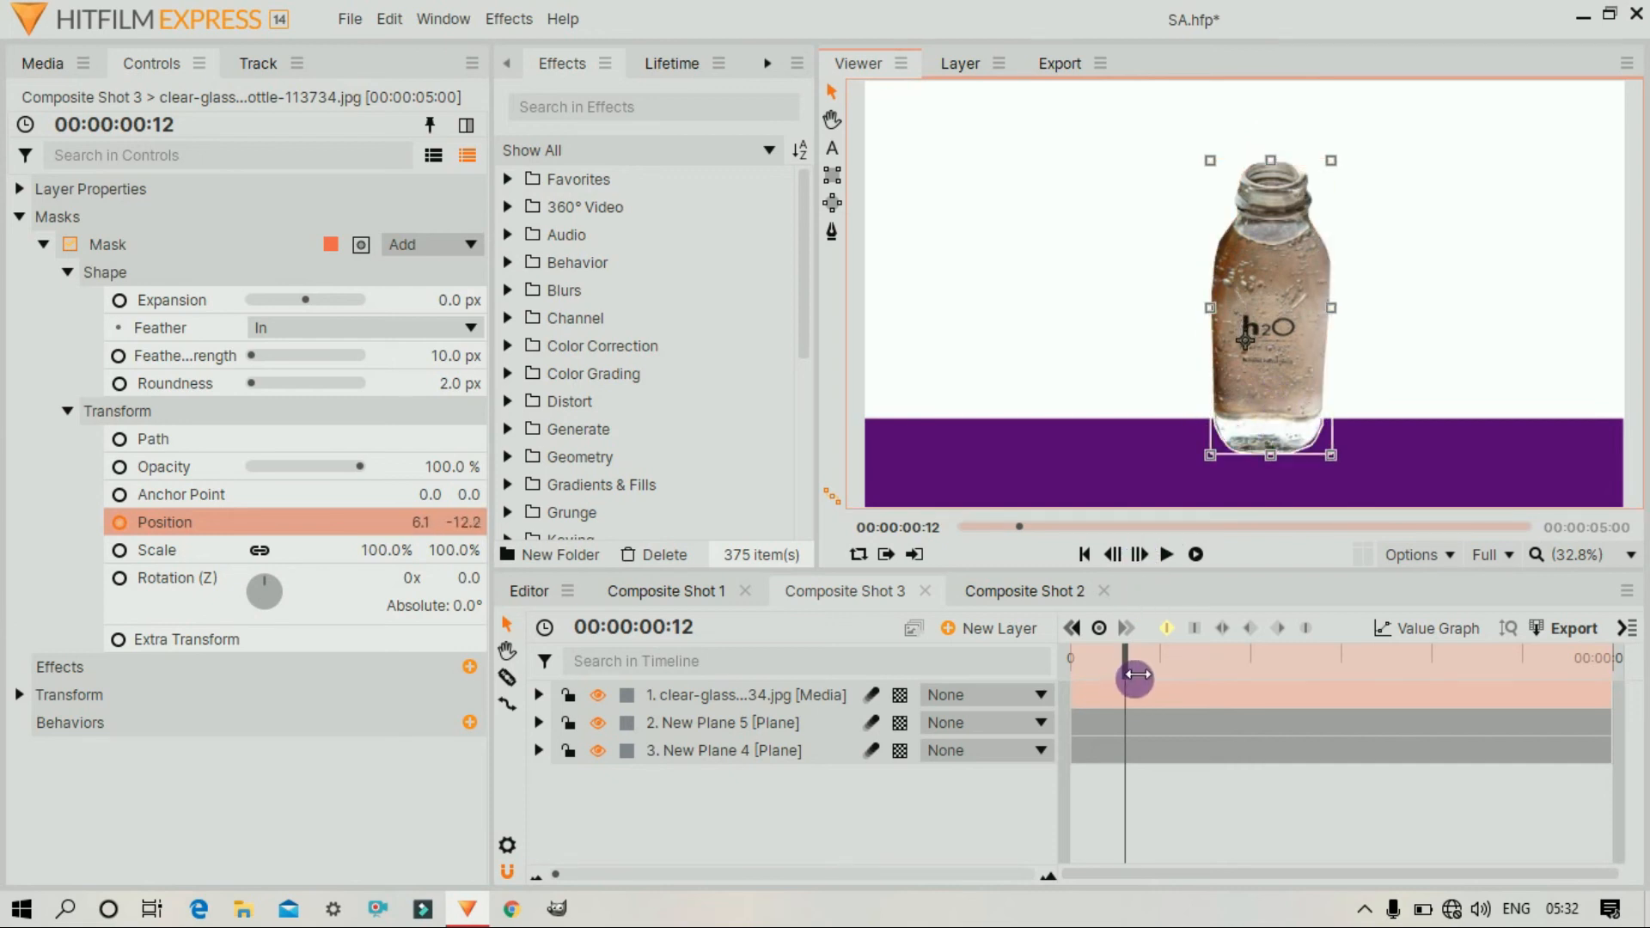
Play back the mask's position animation from the start of the composite shot
left_click_drag(1130, 671, 803, 711)
key("space")
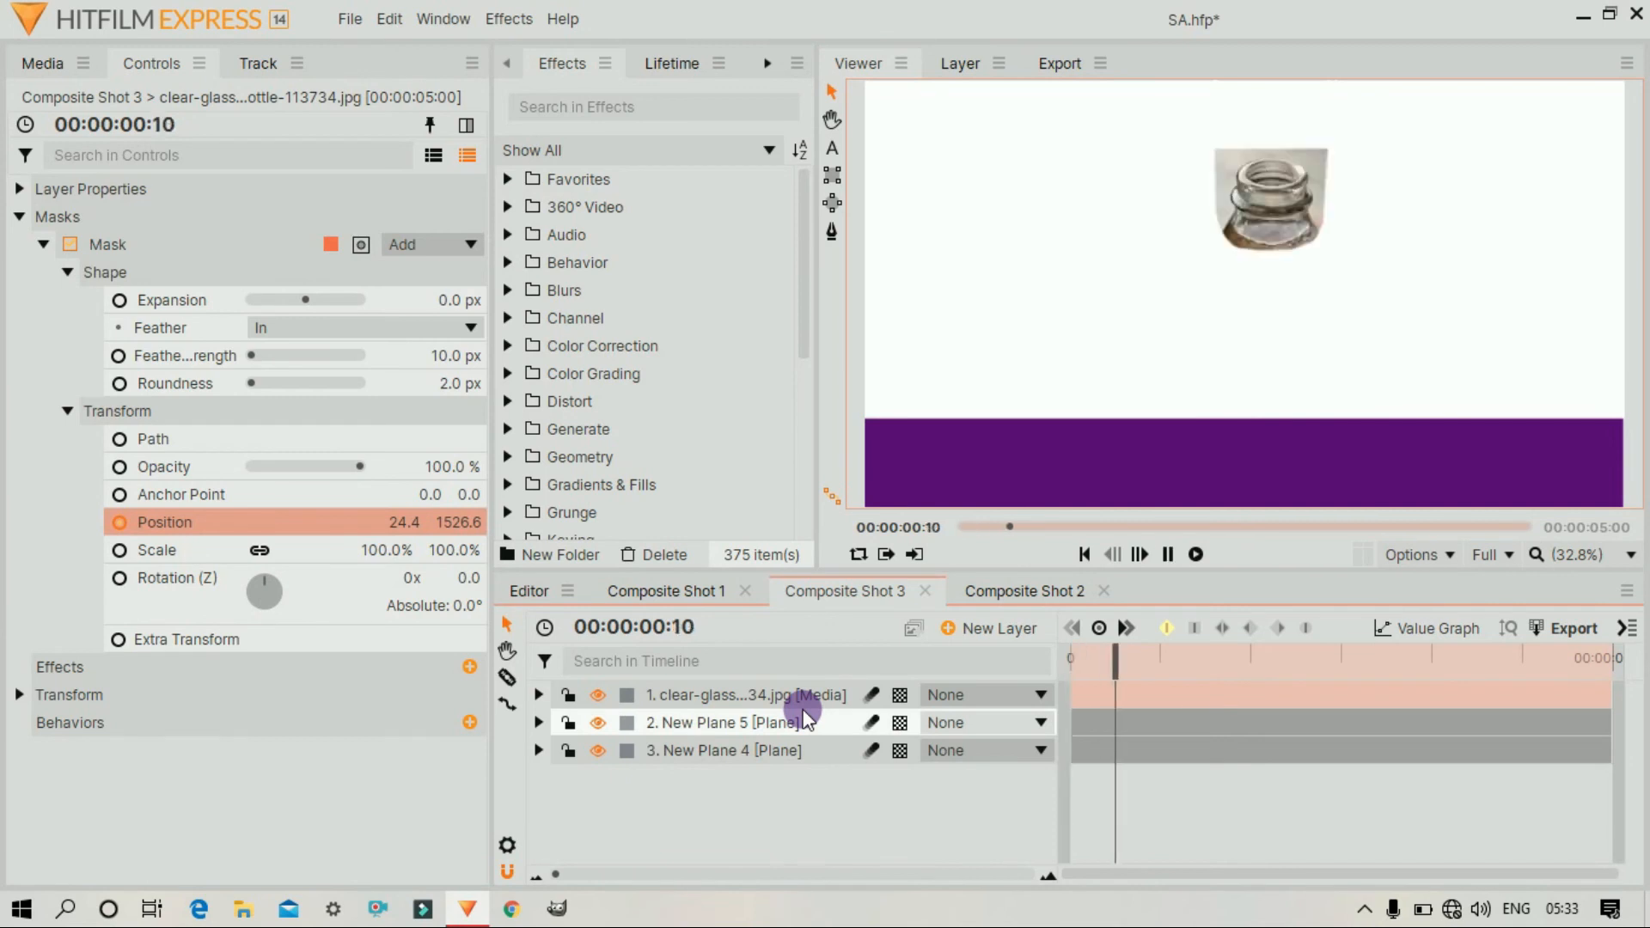
key("space")
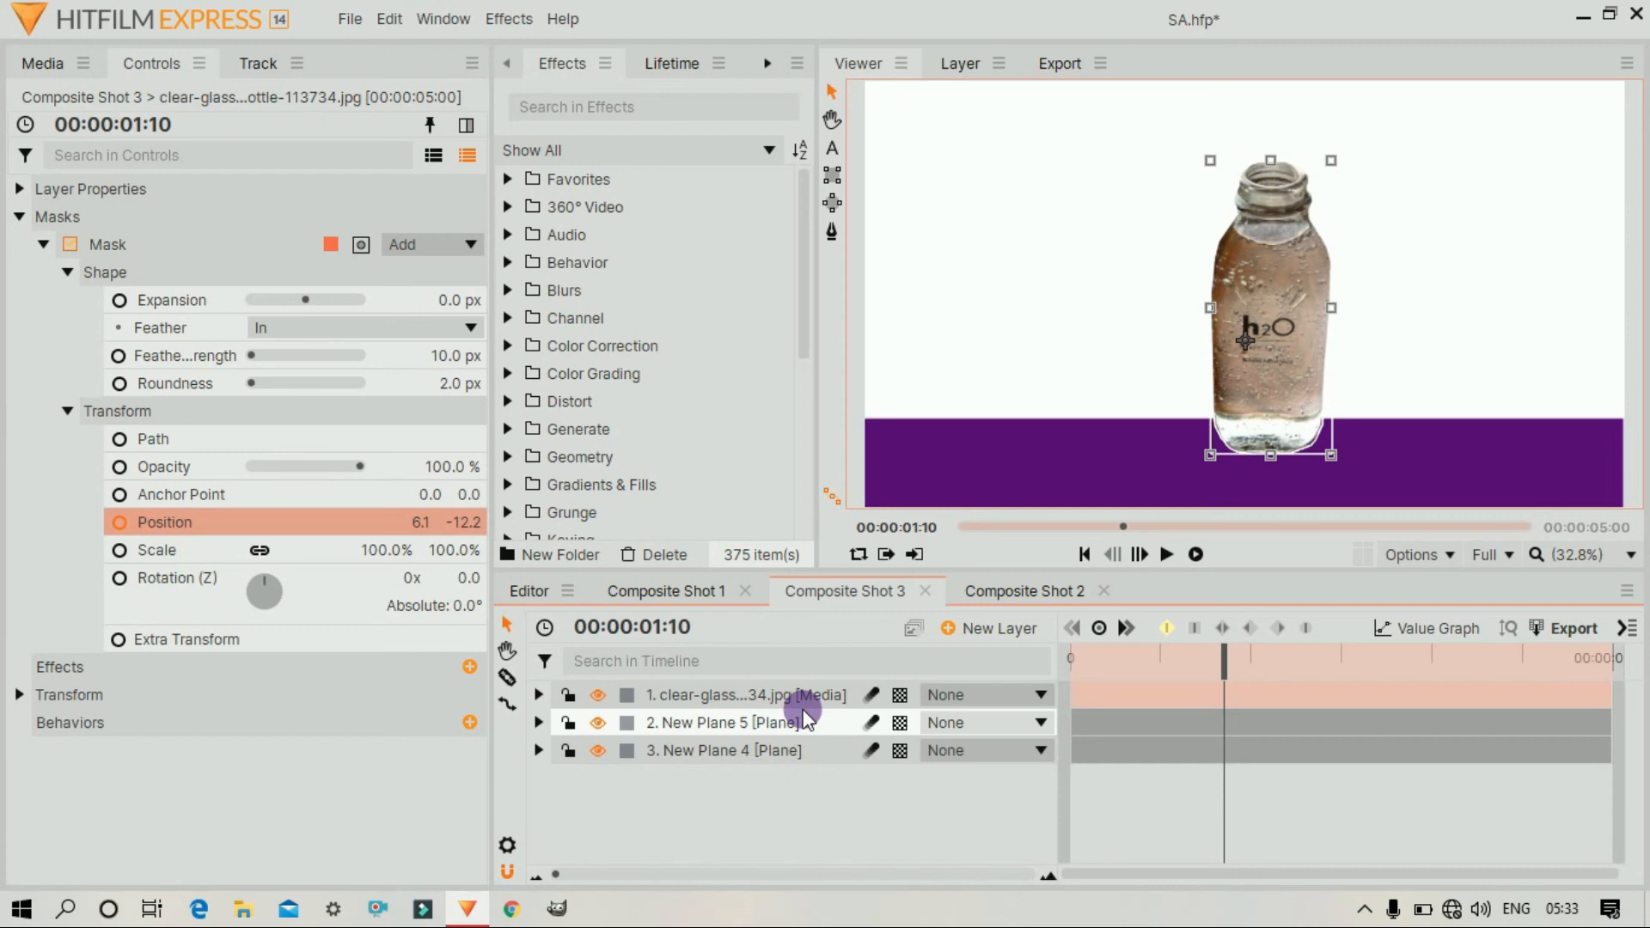
Expand the bottle layer's own Transform properties and collapse the mask's properties
left_click(18, 694)
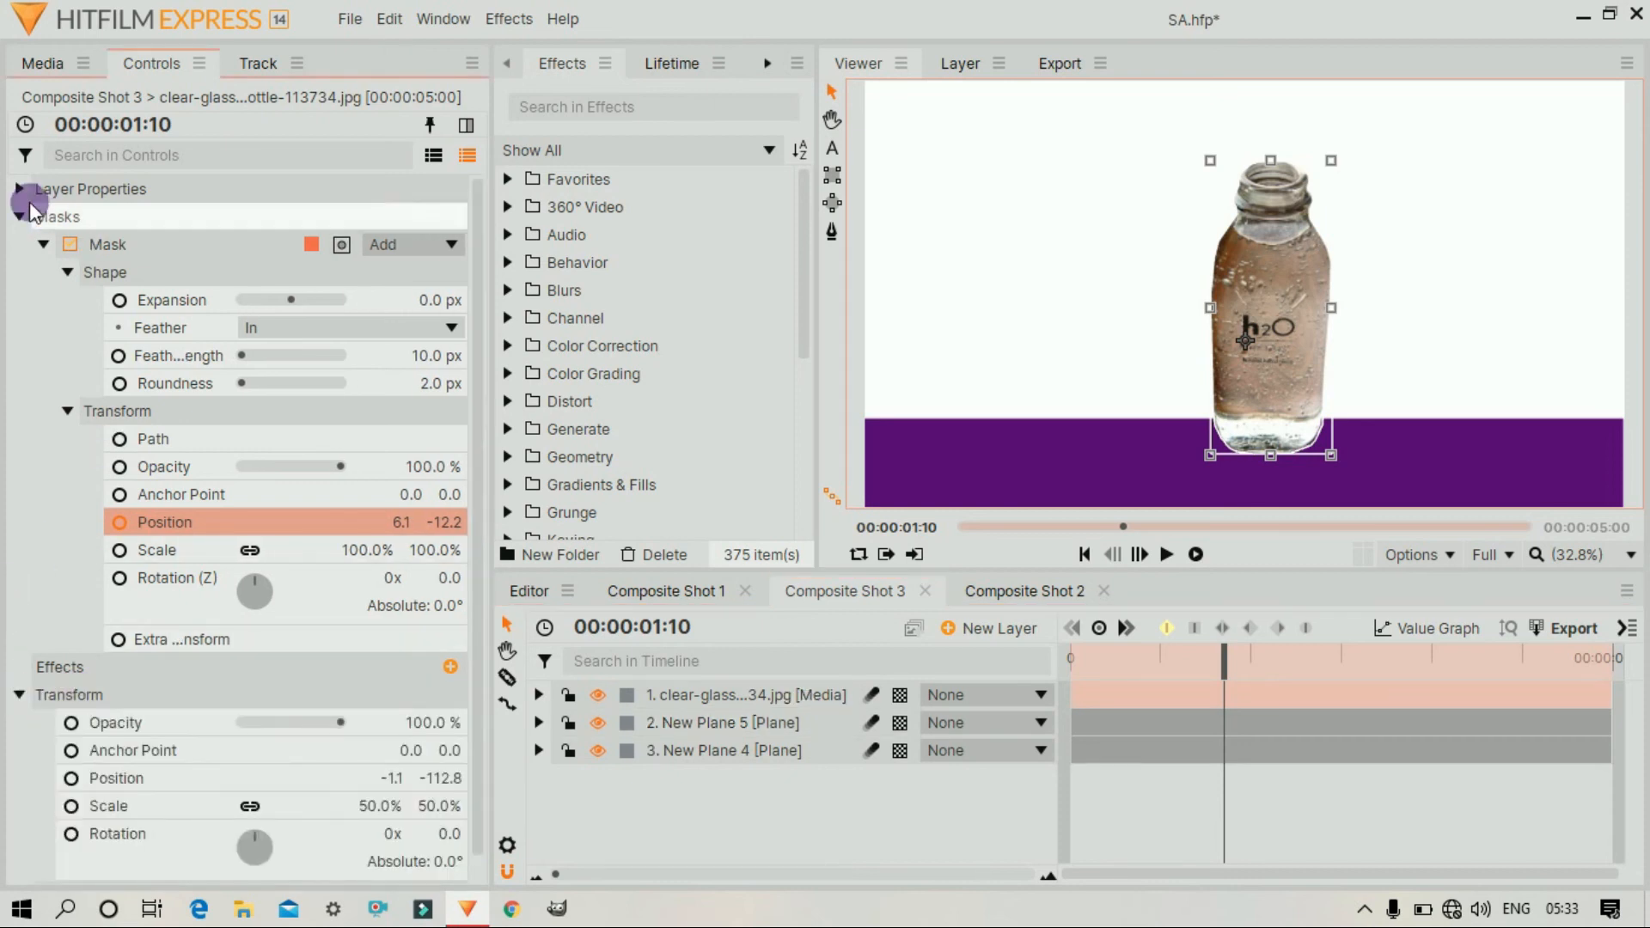
left_click(43, 244)
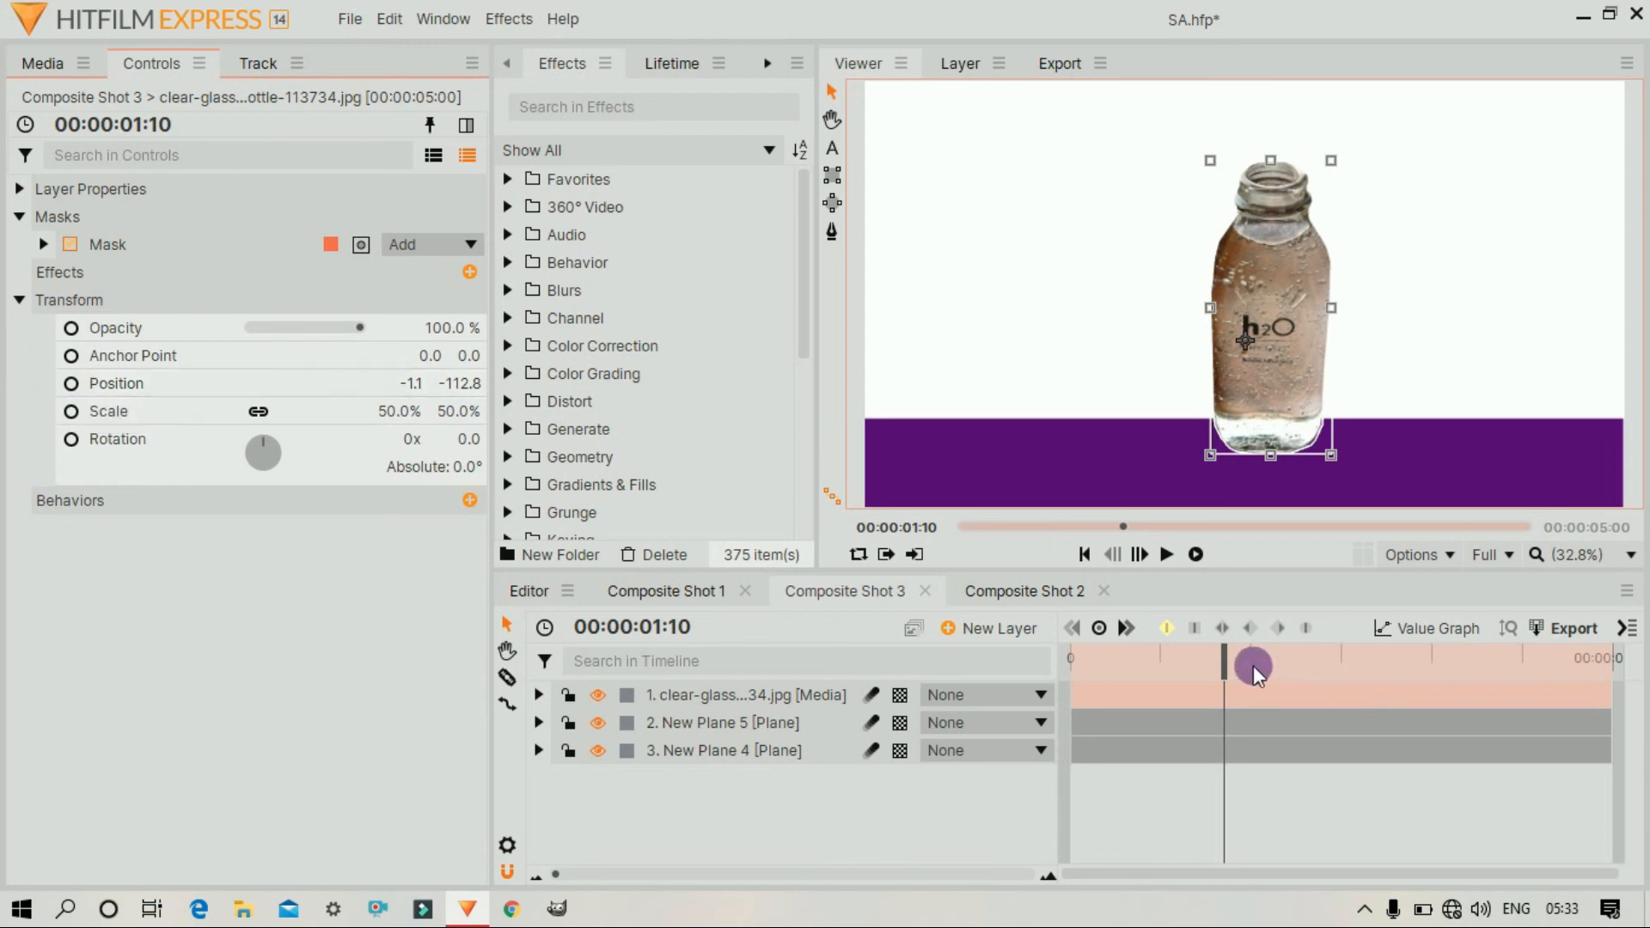
Turn off the mask's position keyframes at the start of the timeline and move the mask back over the bottle
left_click_drag(1232, 658, 895, 670)
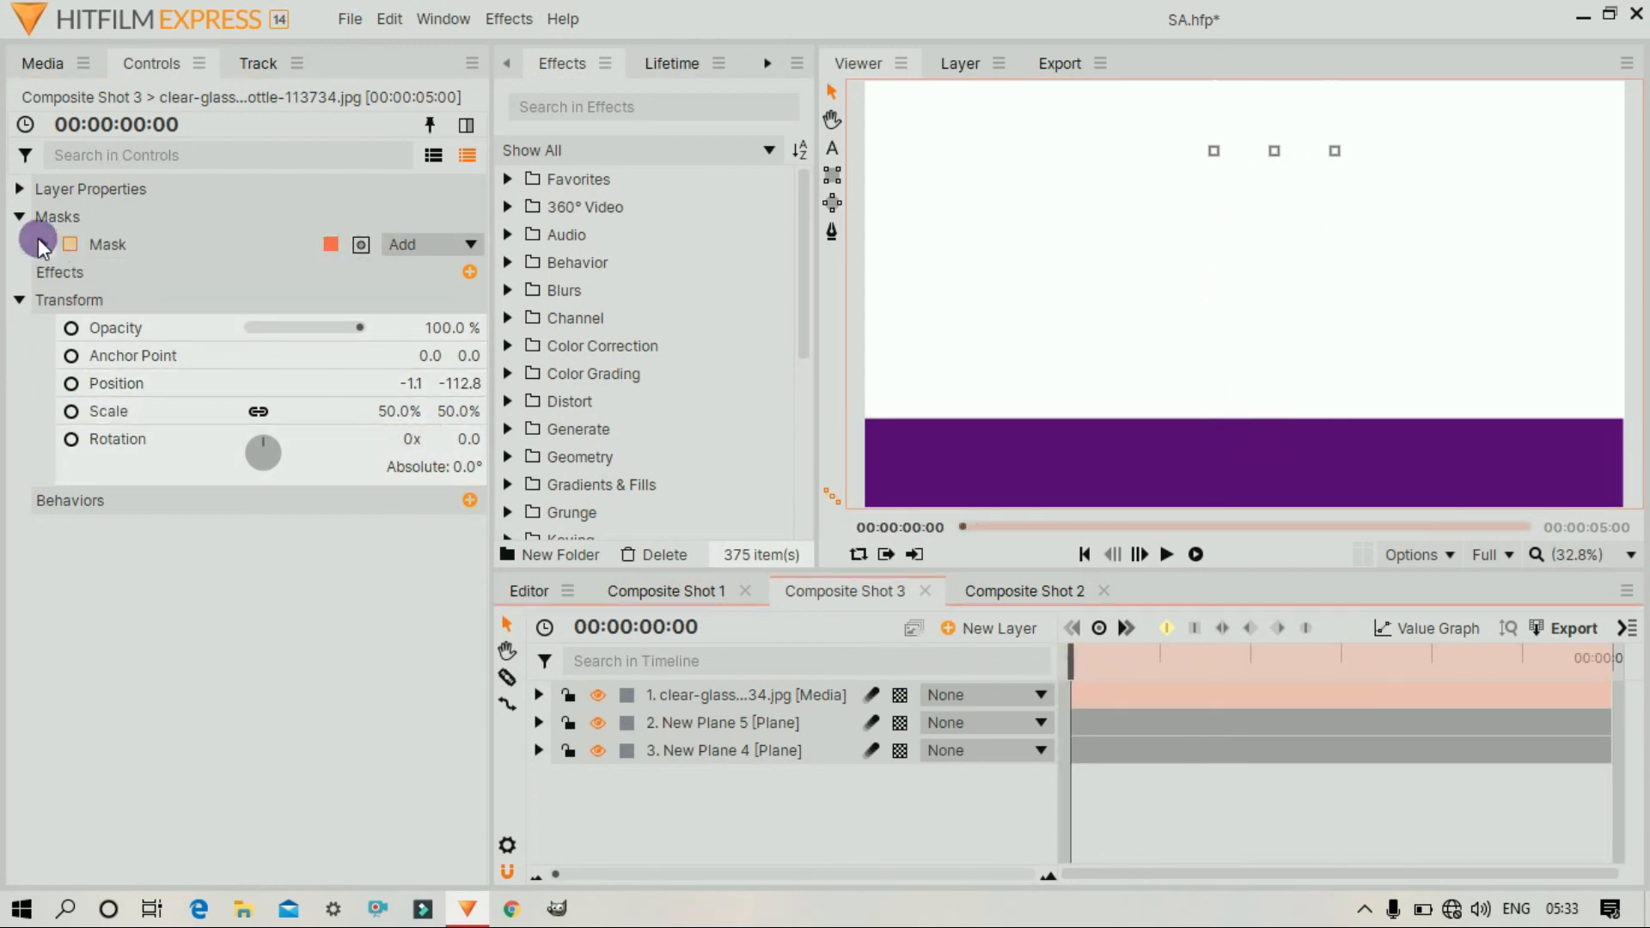
left_click(42, 245)
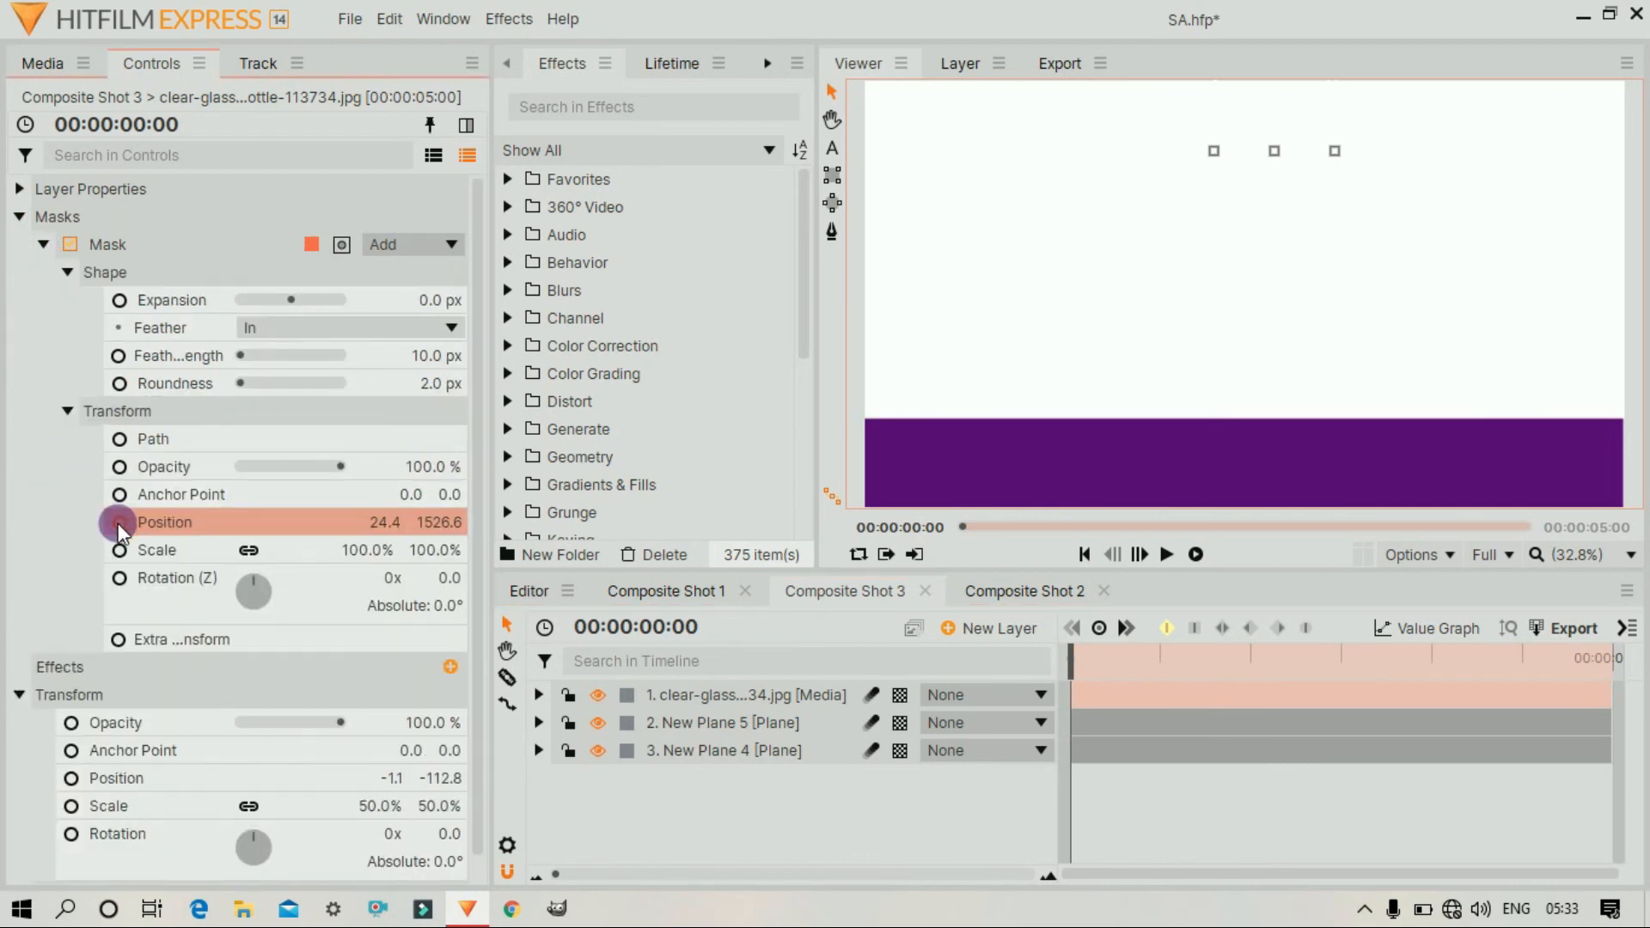
left_click(42, 245)
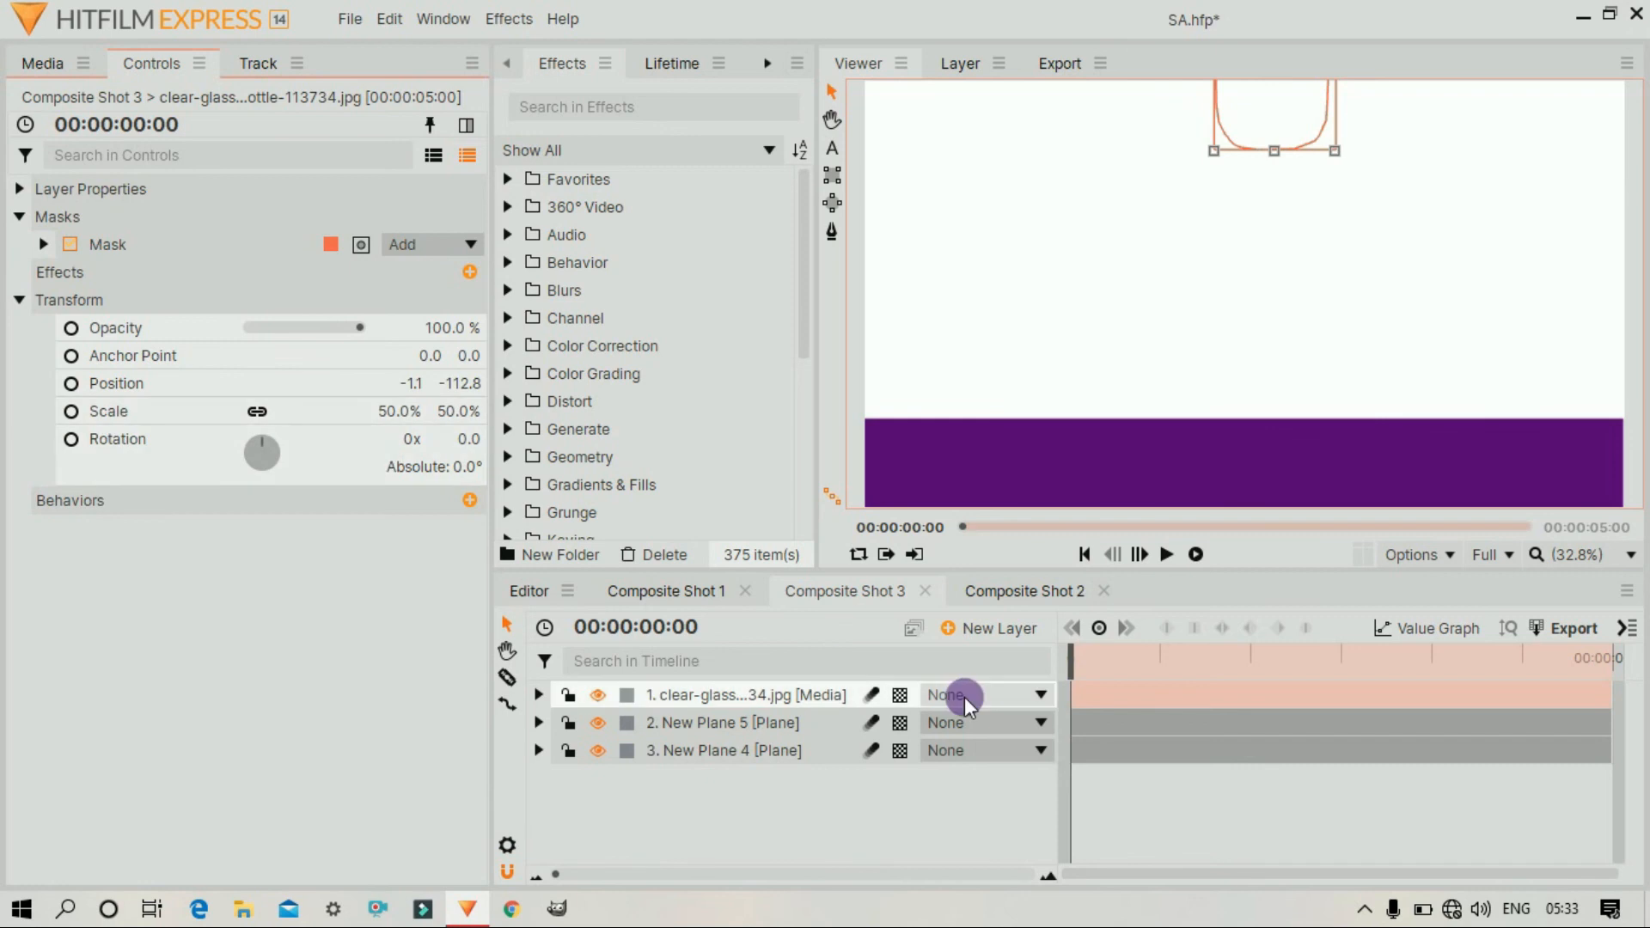
left_click_drag(1265, 130, 1252, 422)
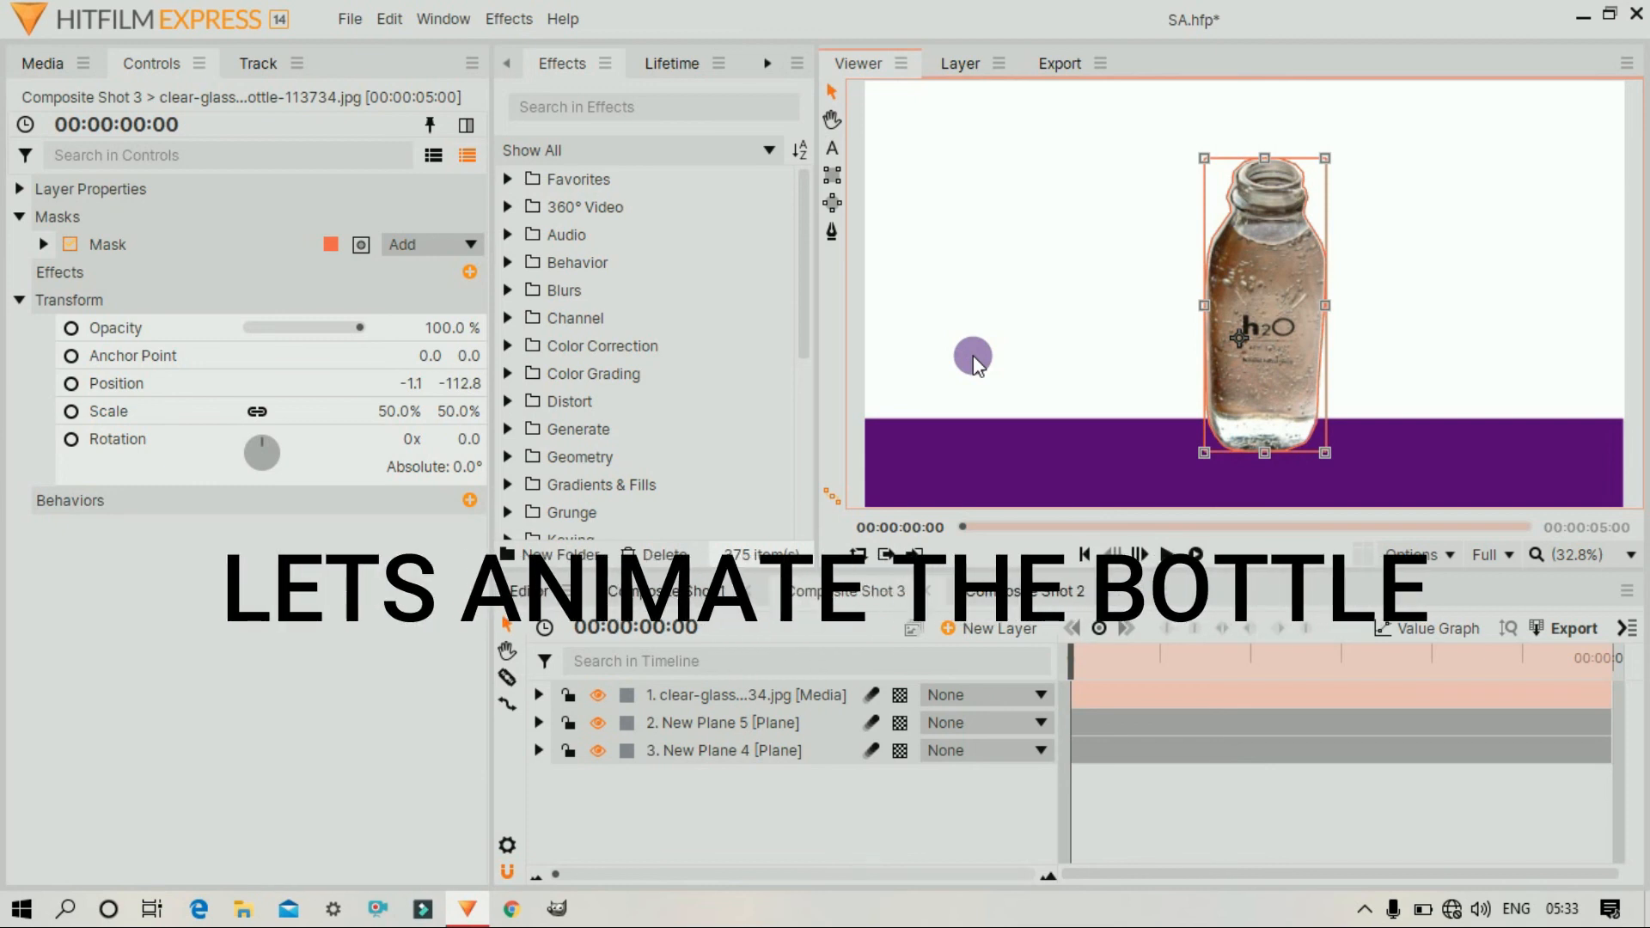
Keyframe the bottle layer's position from -688.1, -115.9 at the start to a horizontal value of 0 at 00:00:00:22
left_click(76, 384)
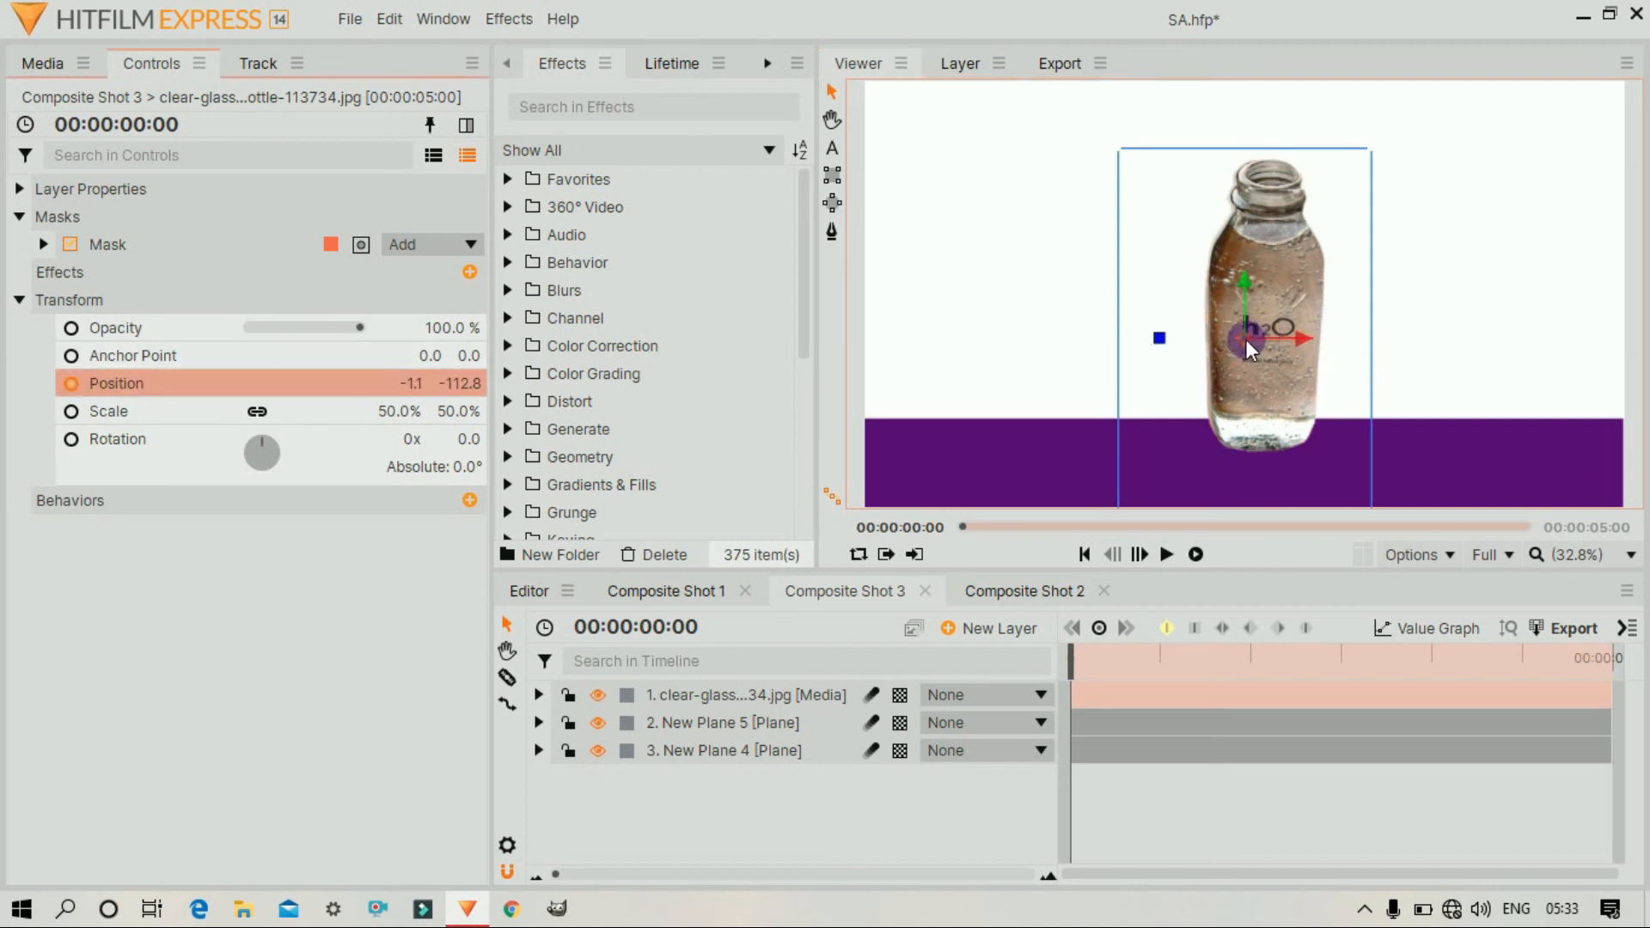
left_click_drag(1246, 338, 973, 340)
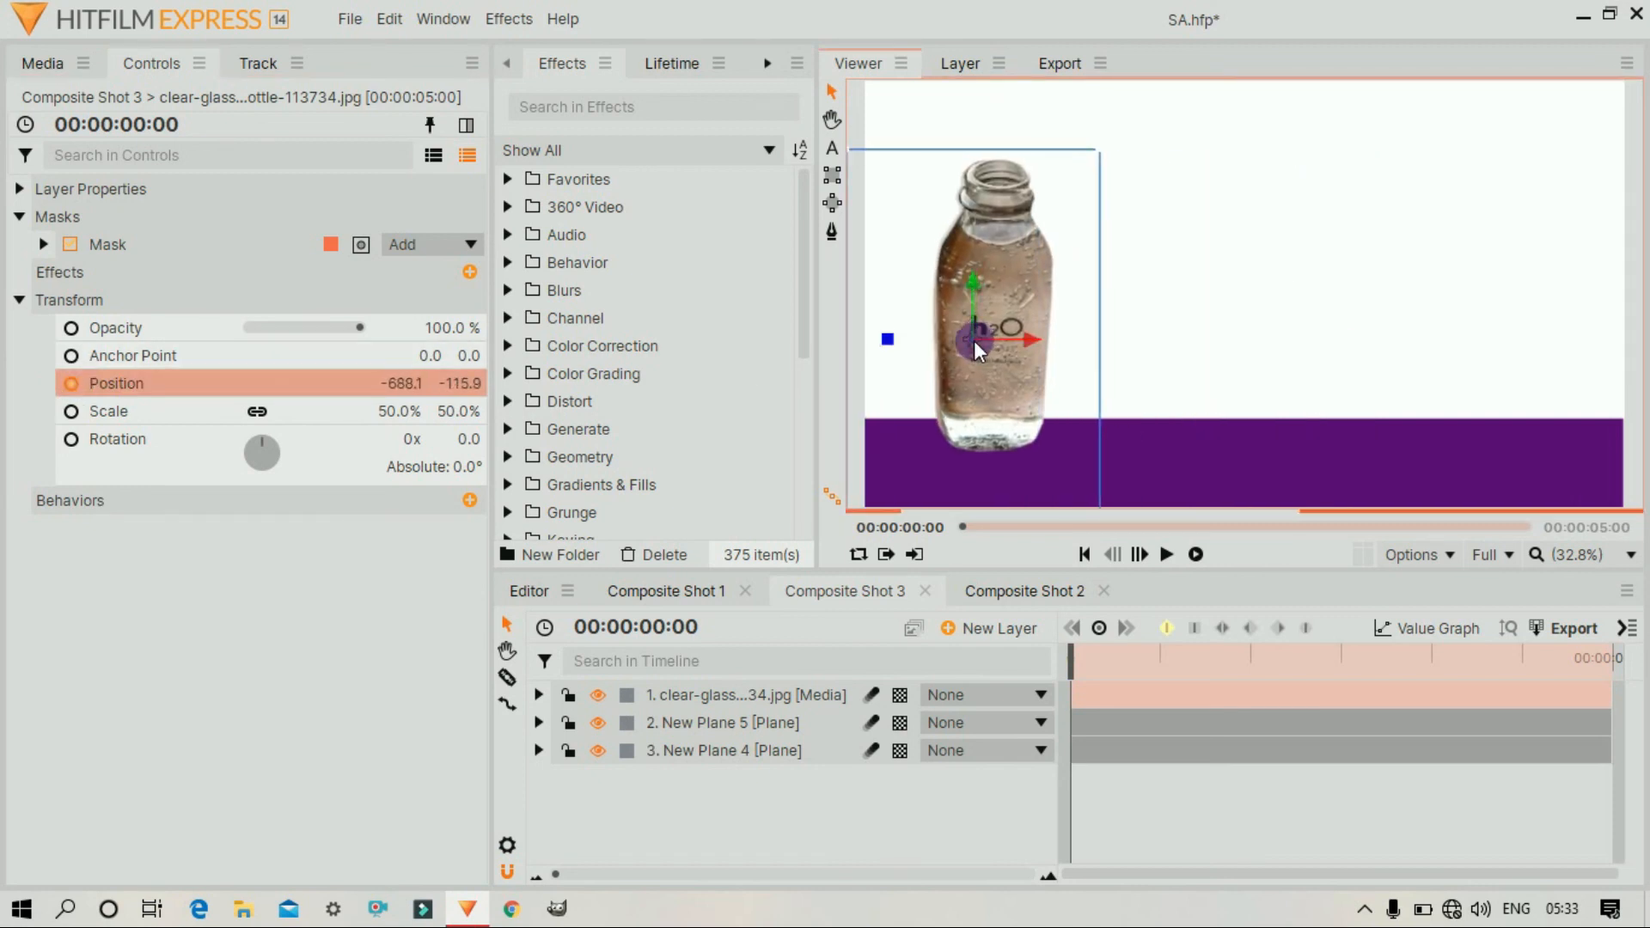
left_click_drag(1081, 665, 1174, 657)
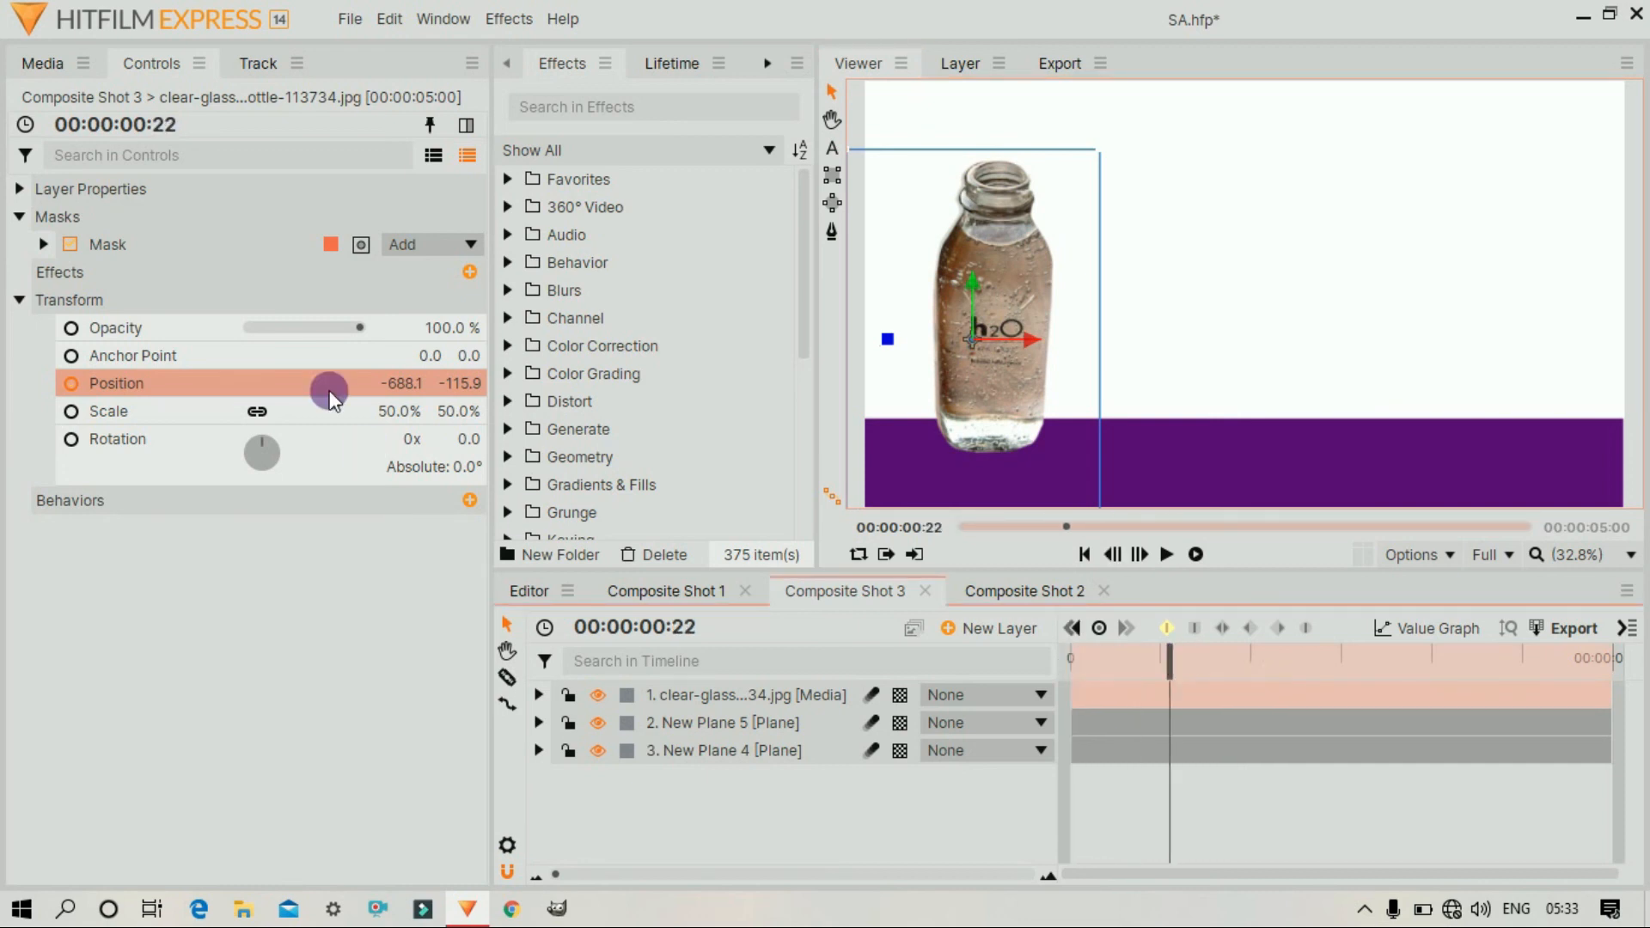
left_click(417, 394)
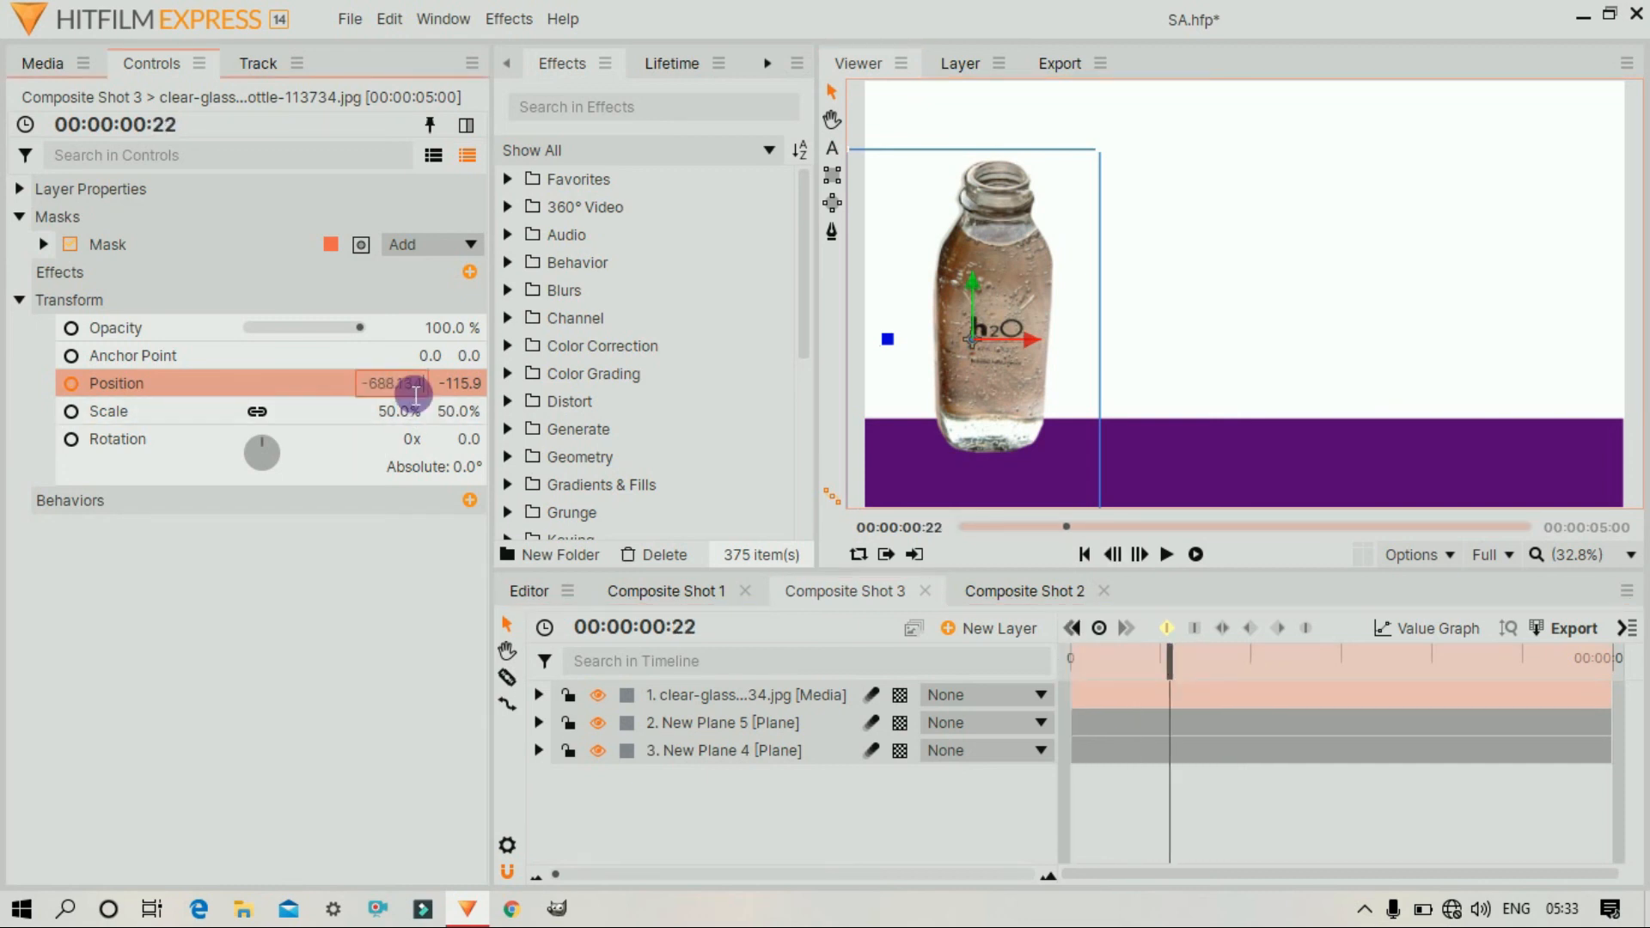
type("0")
key("Return")
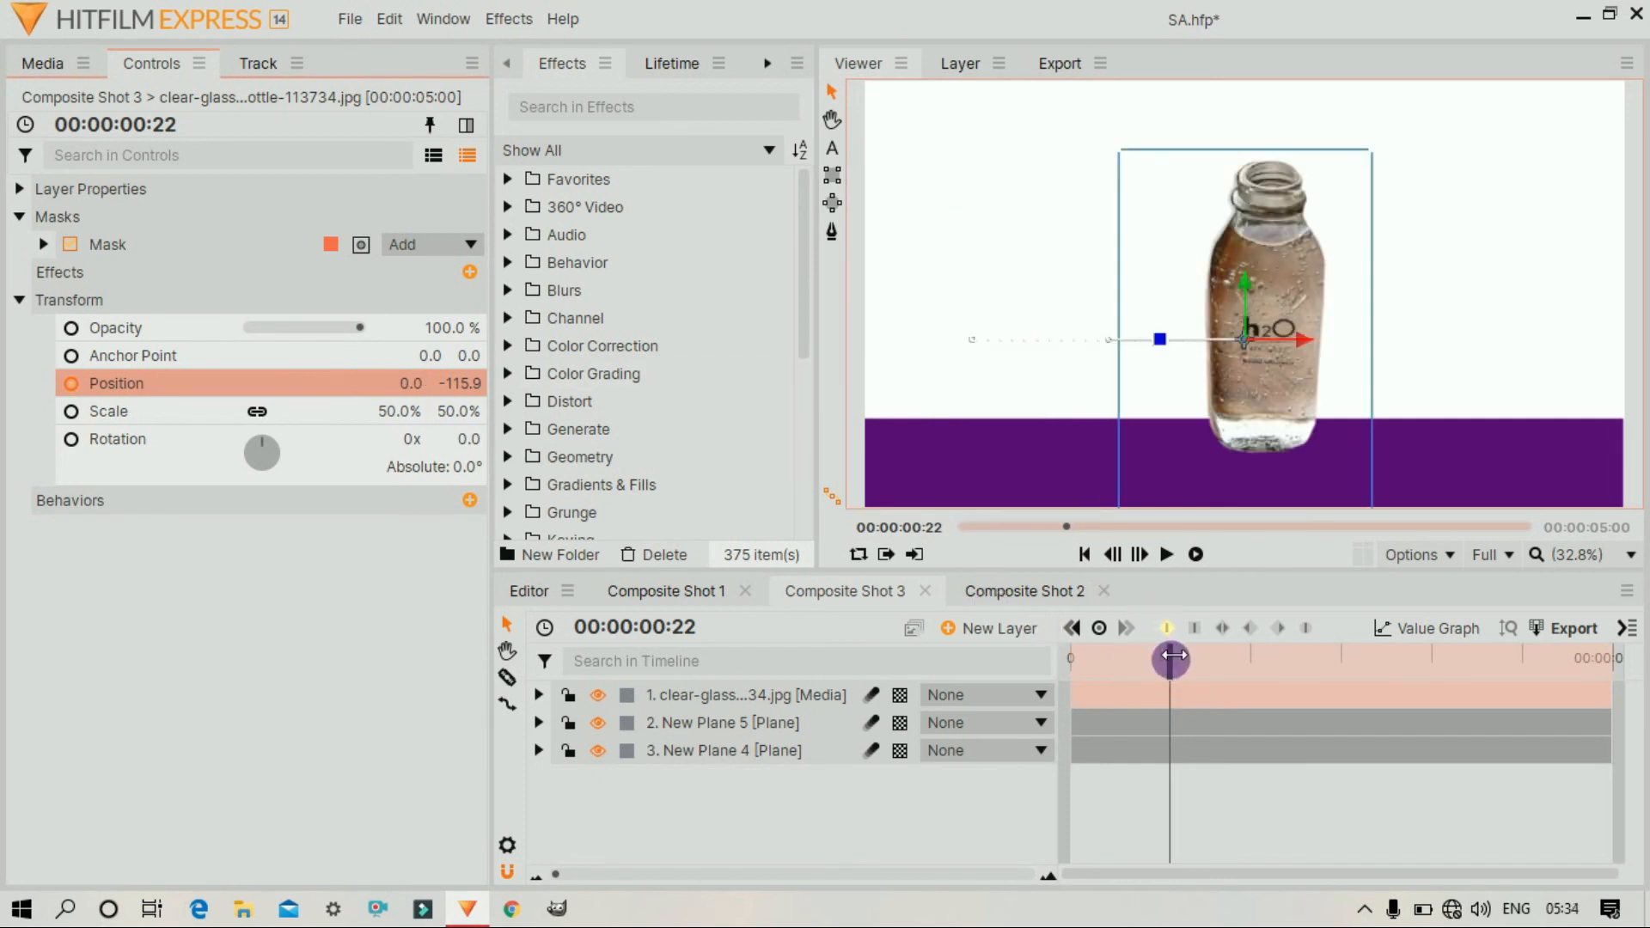
Play back the bottle layer's sideways movement from the start of the composite shot
left_click_drag(1170, 670, 1075, 670)
key("space")
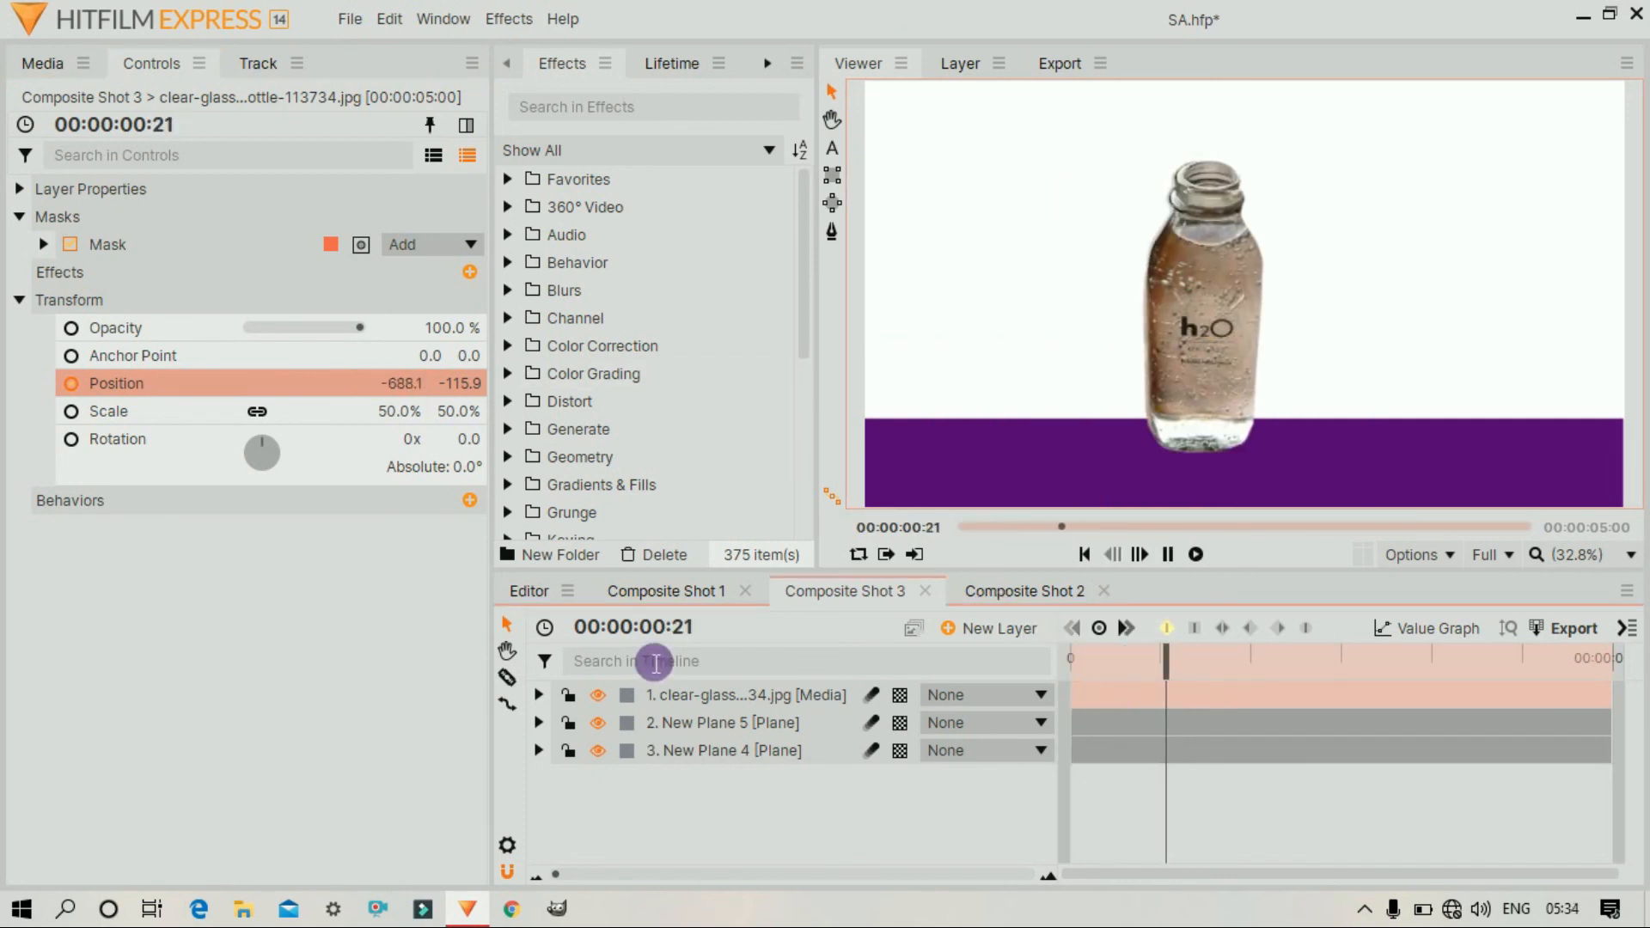
key("space")
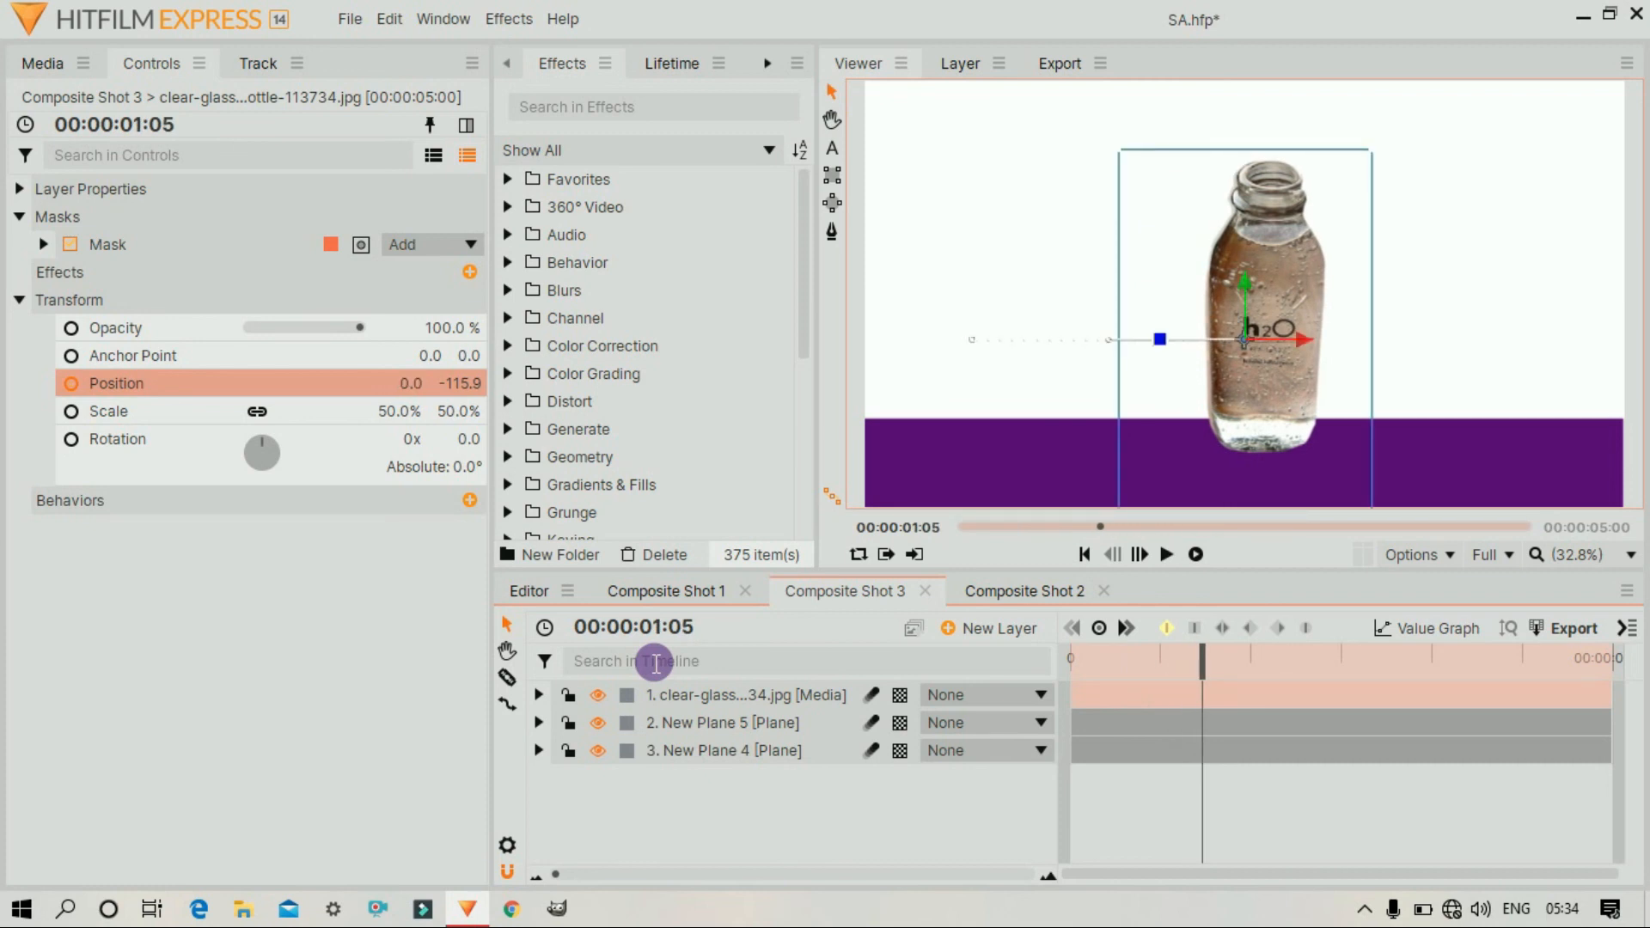